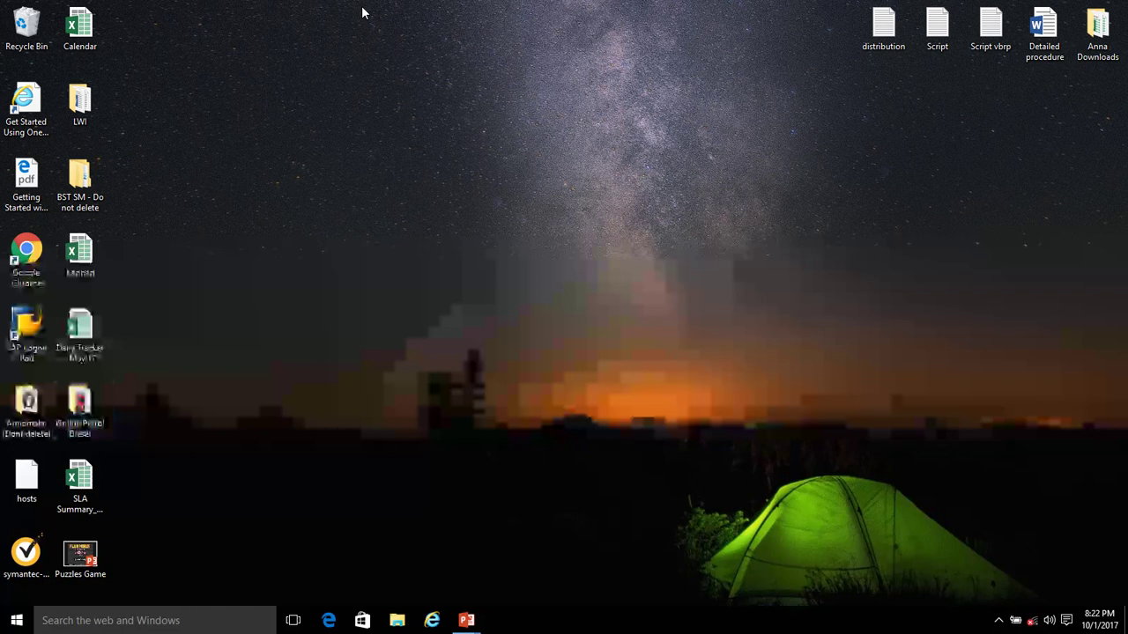
Create a new Microsoft Excel Worksheet on the desktop with its default name.
right_click(362, 12)
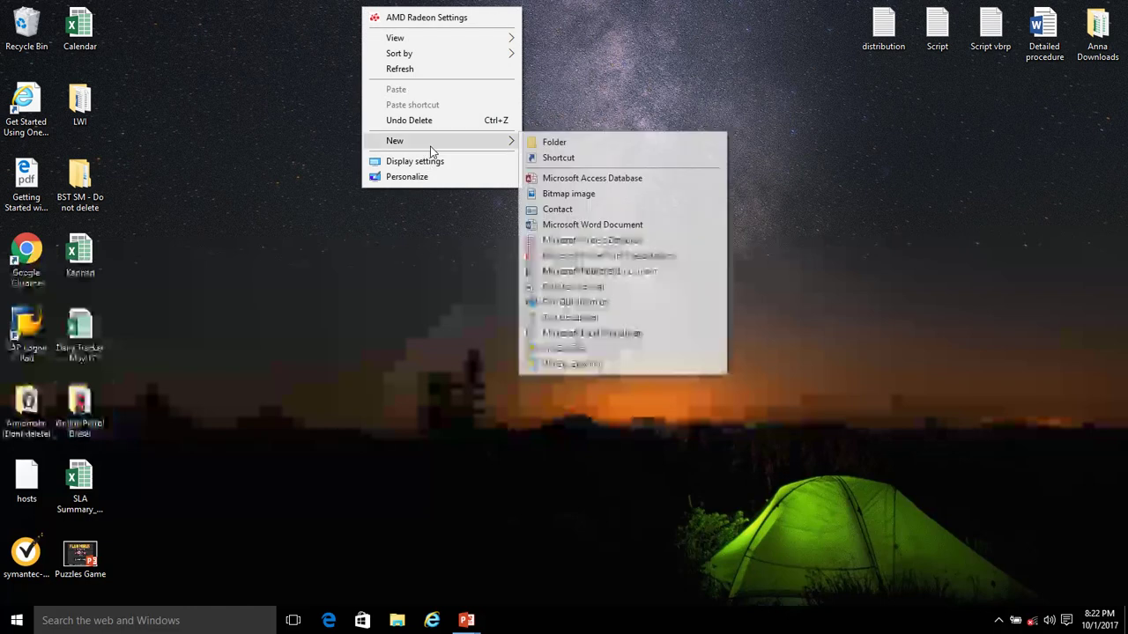
mouse_move(437, 141)
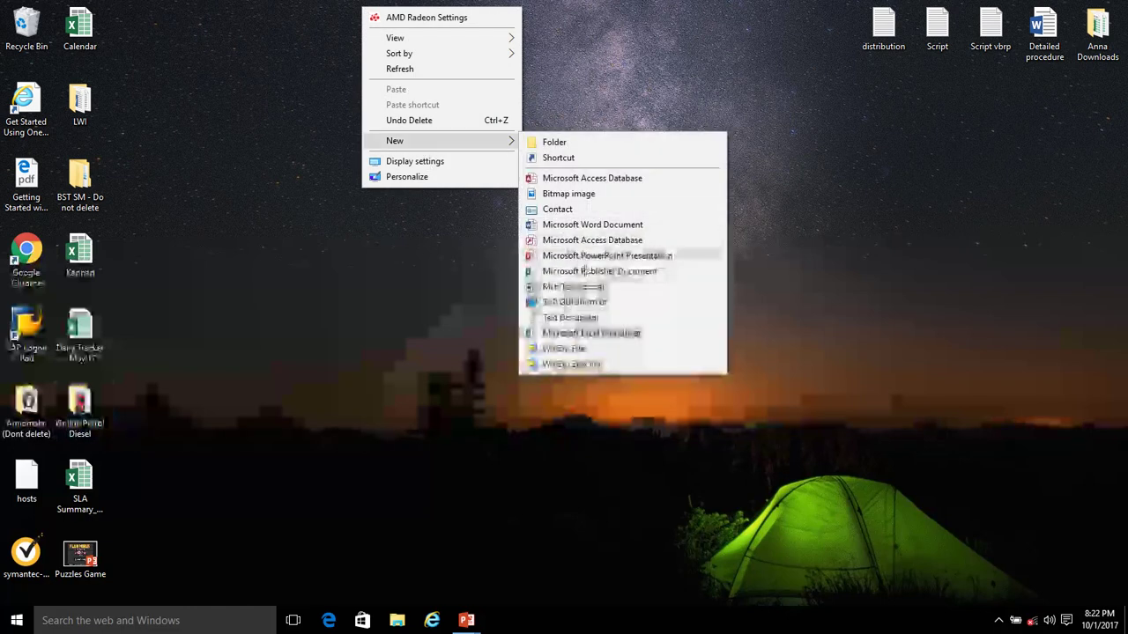
click(586, 334)
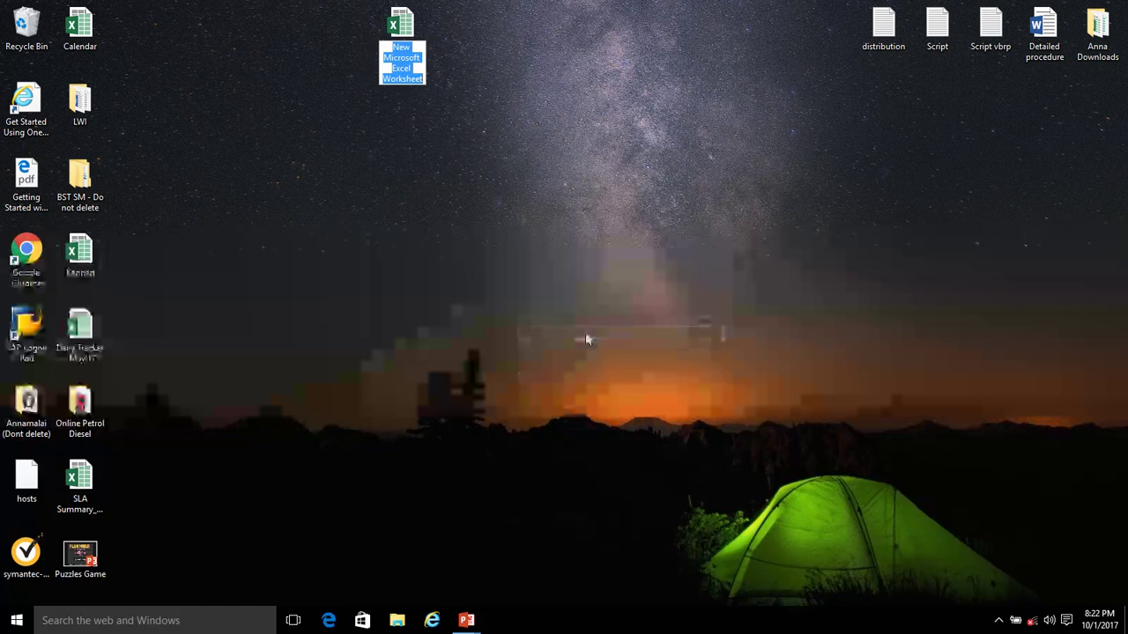
click(407, 32)
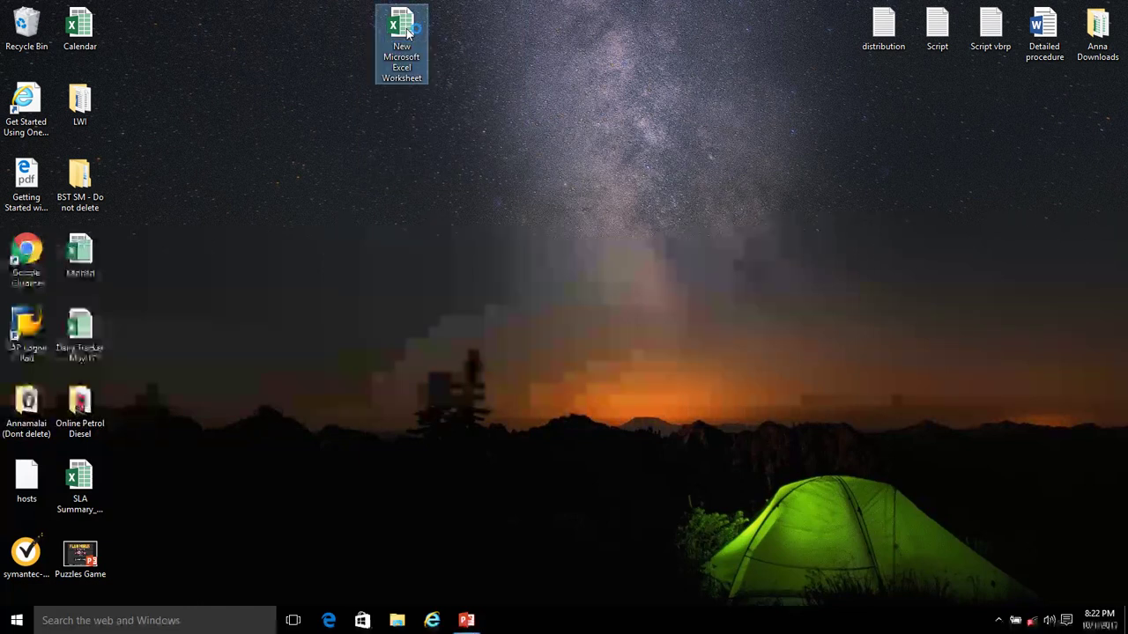
Open the new worksheet in Excel with the window maximized.
double_click(407, 32)
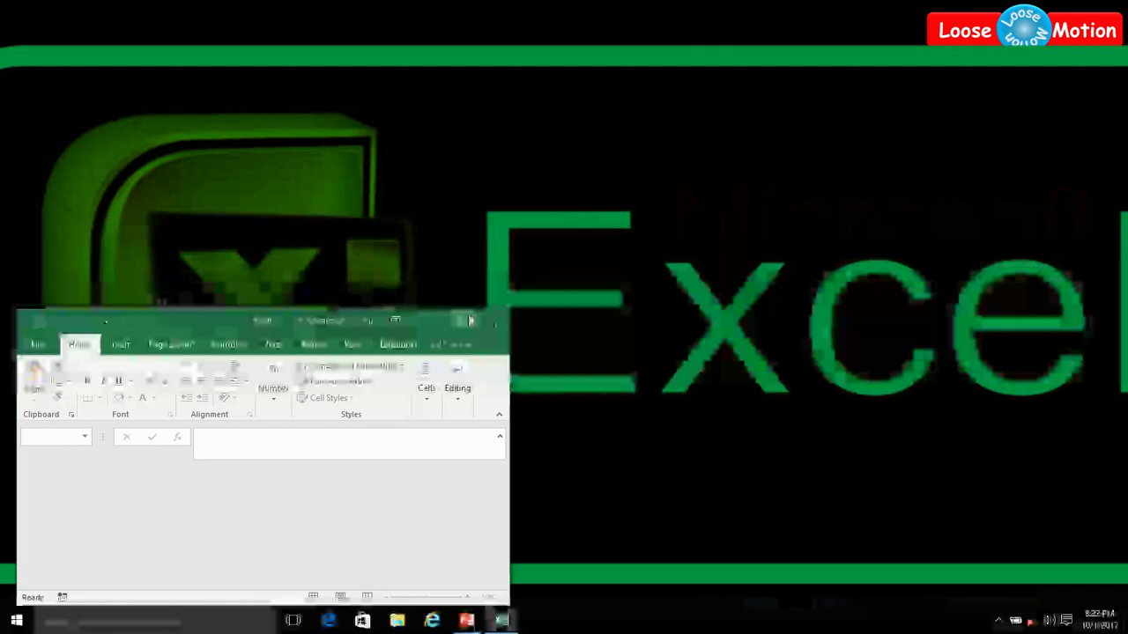
click(470, 320)
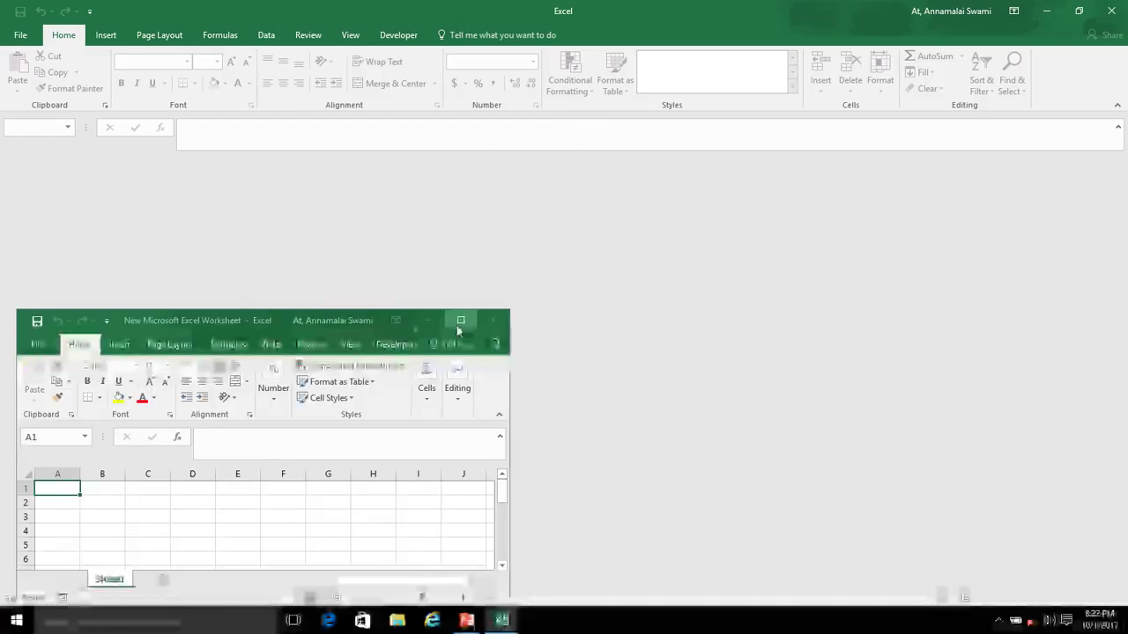
click(459, 321)
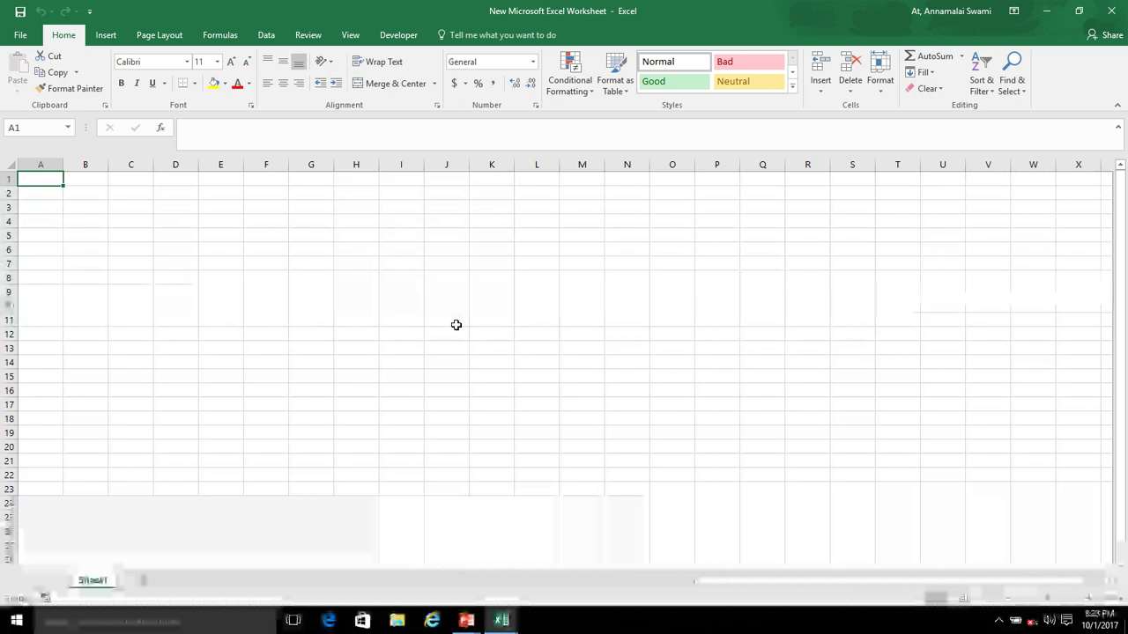
Enter the title '10th Mark List' in cell A1.
text(10th Mark List)
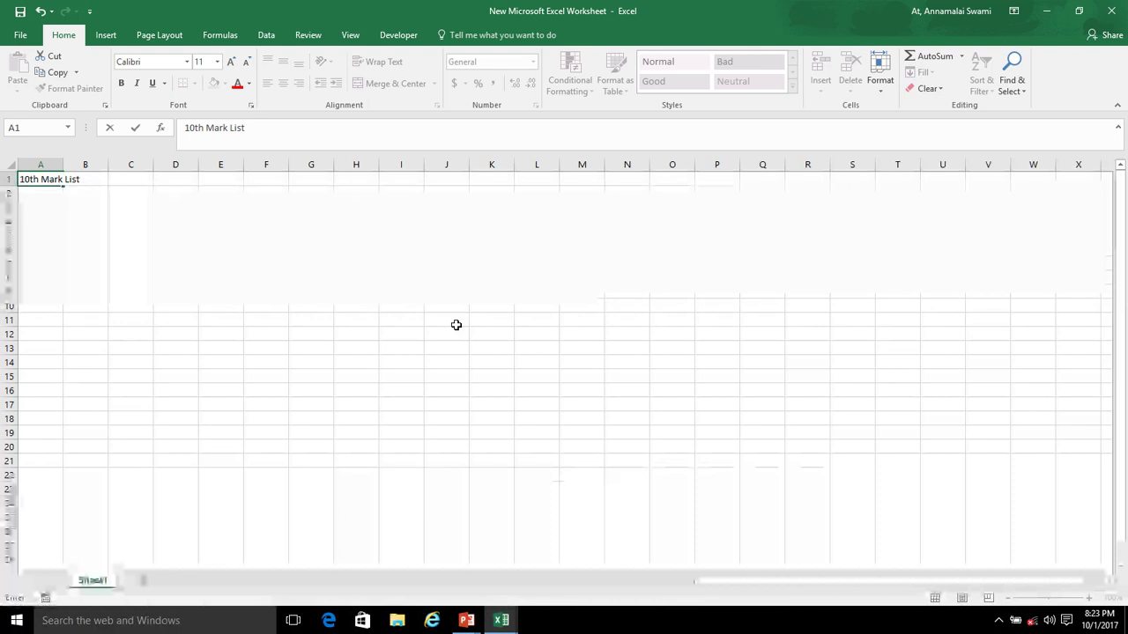
key(Return)
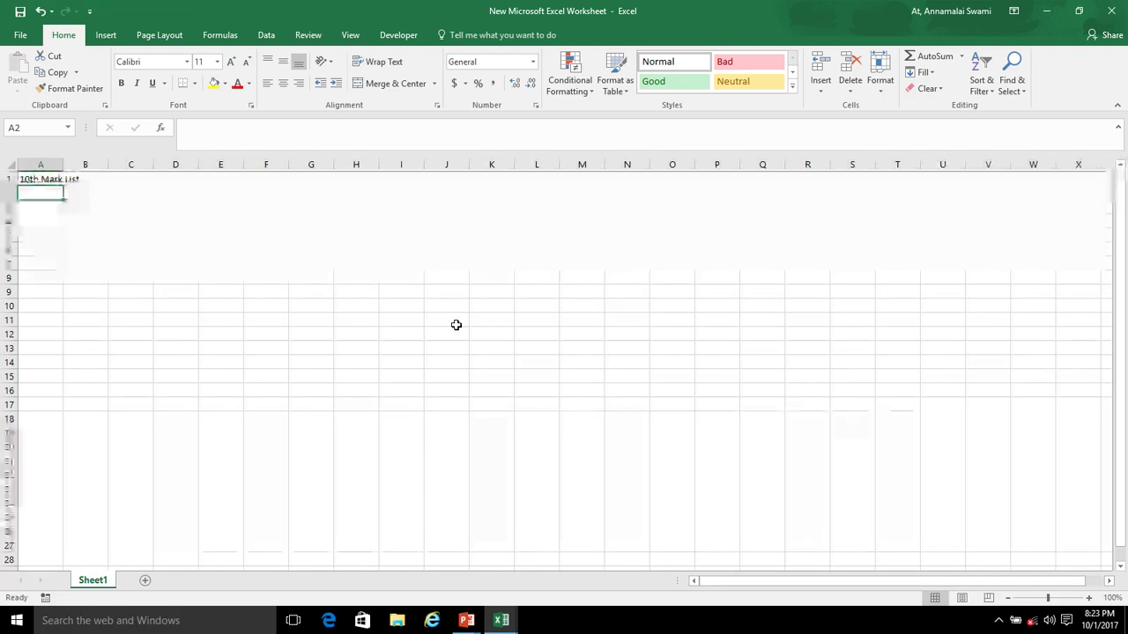
Enter headings S.No, Name, Tamil, English and Maths in A2 through E2.
text(S.No)
key(Tab)
text(Name)
key(ctrl+Return)
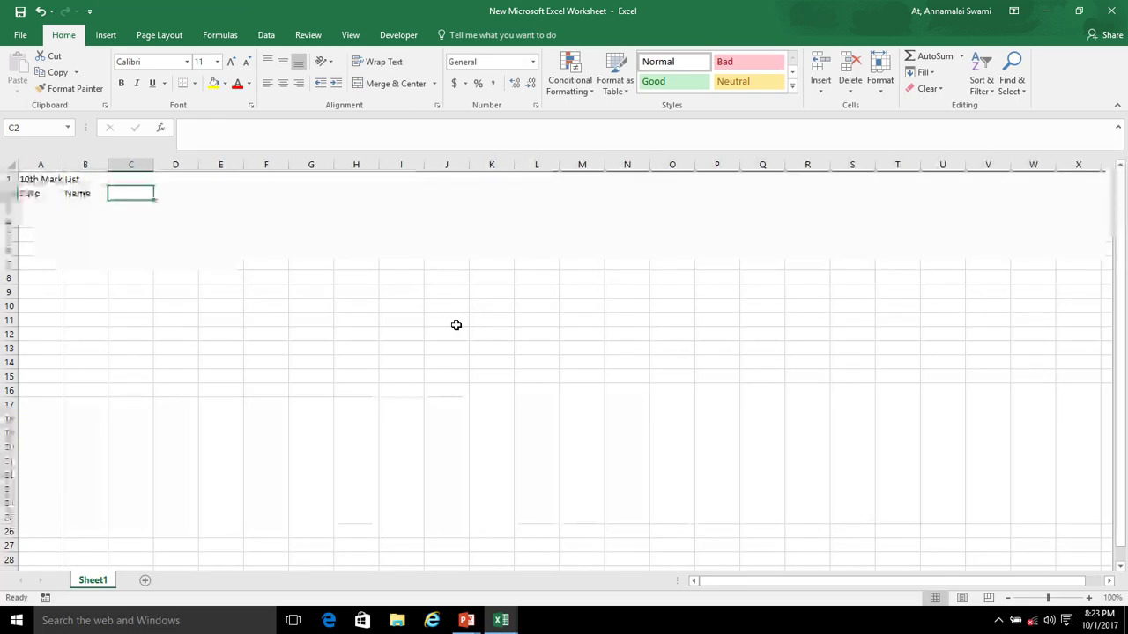
text(Tamil)
key(Tab)
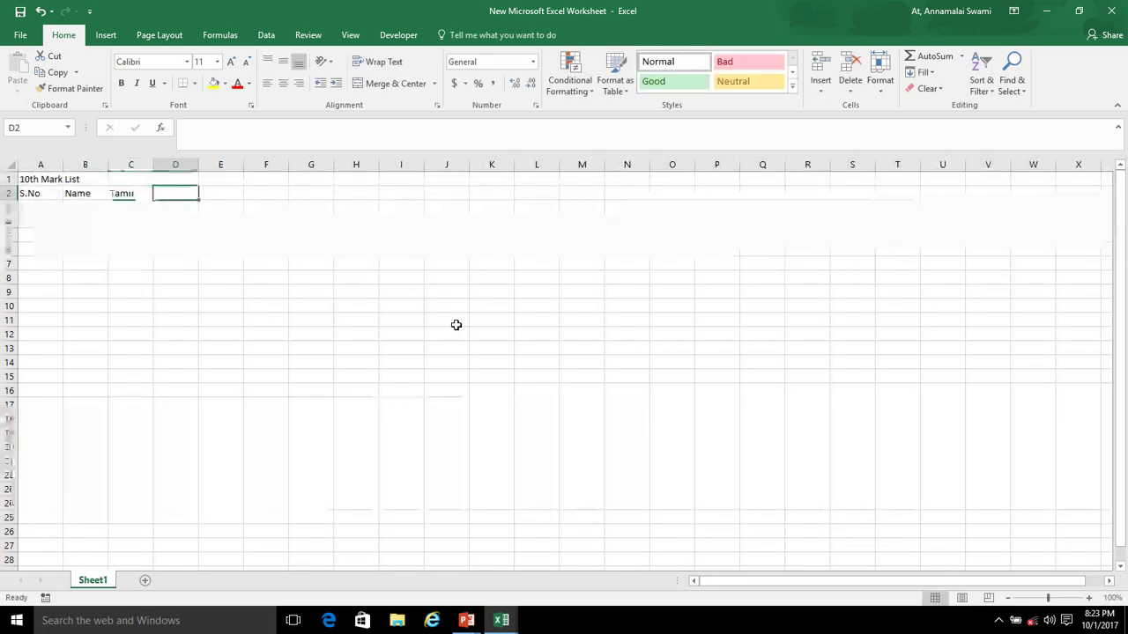
text(English)
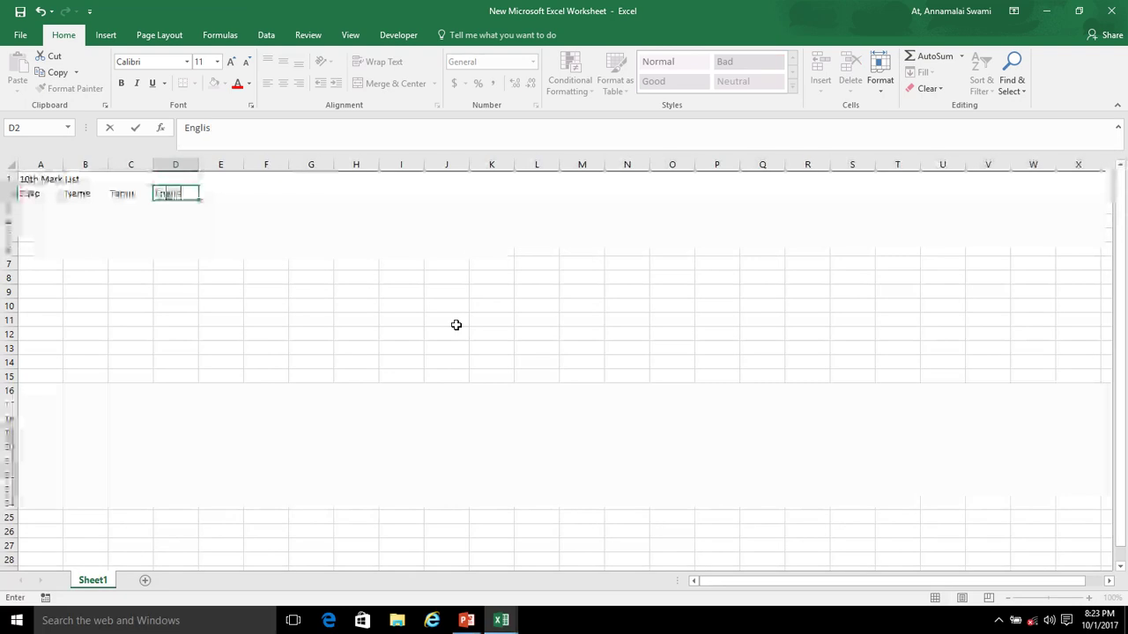
key(Tab)
text(Maths)
key(Tab)
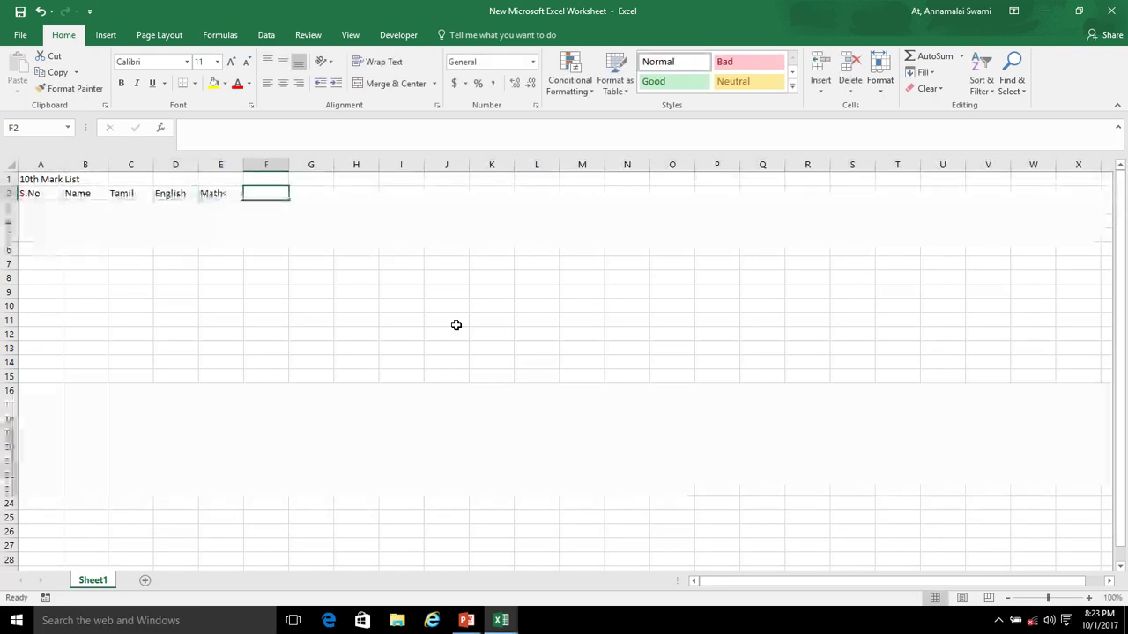
Add headings Science, Social Science, Total and Result in F2:I2, then return to A3.
text(Science)
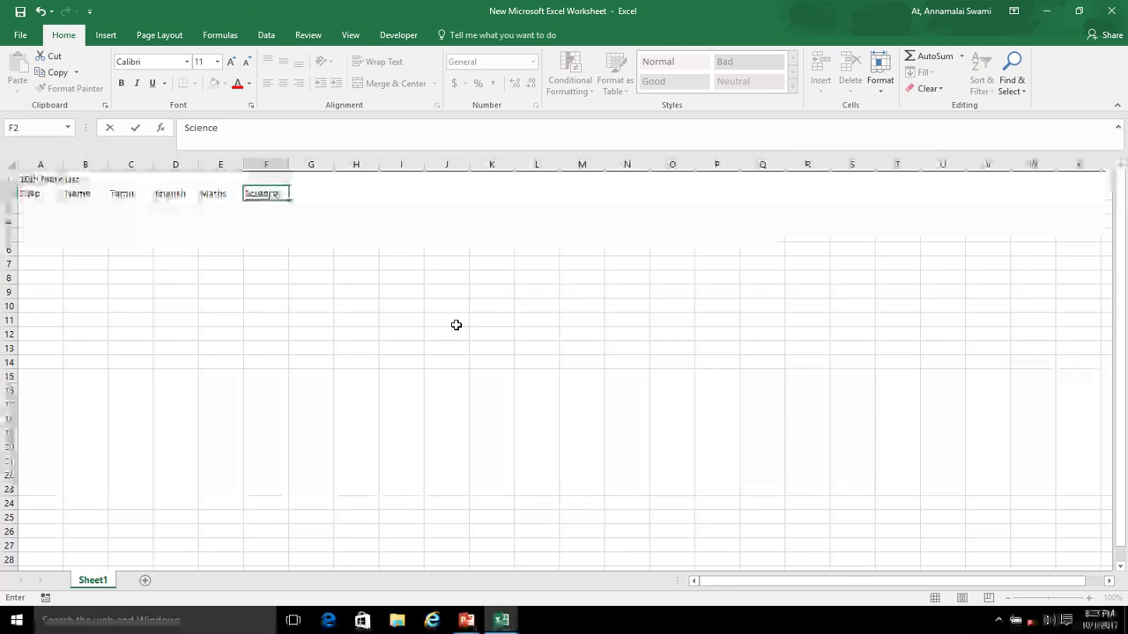
key(Tab)
text(Soc)
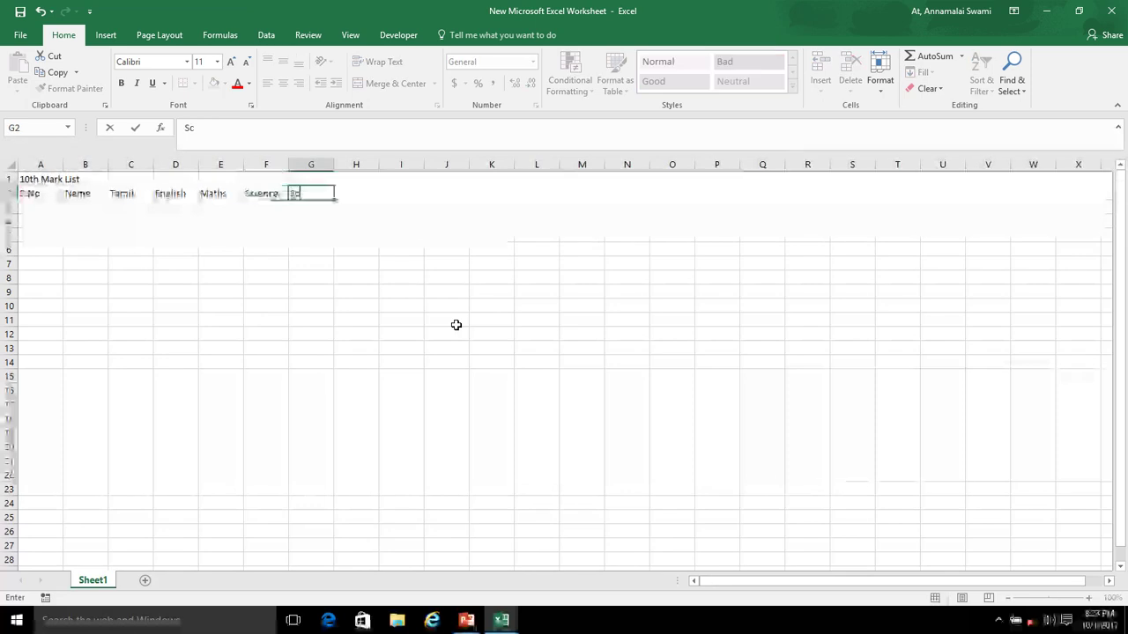
text(ial)
key(BackSpace)
text(cial Sce)
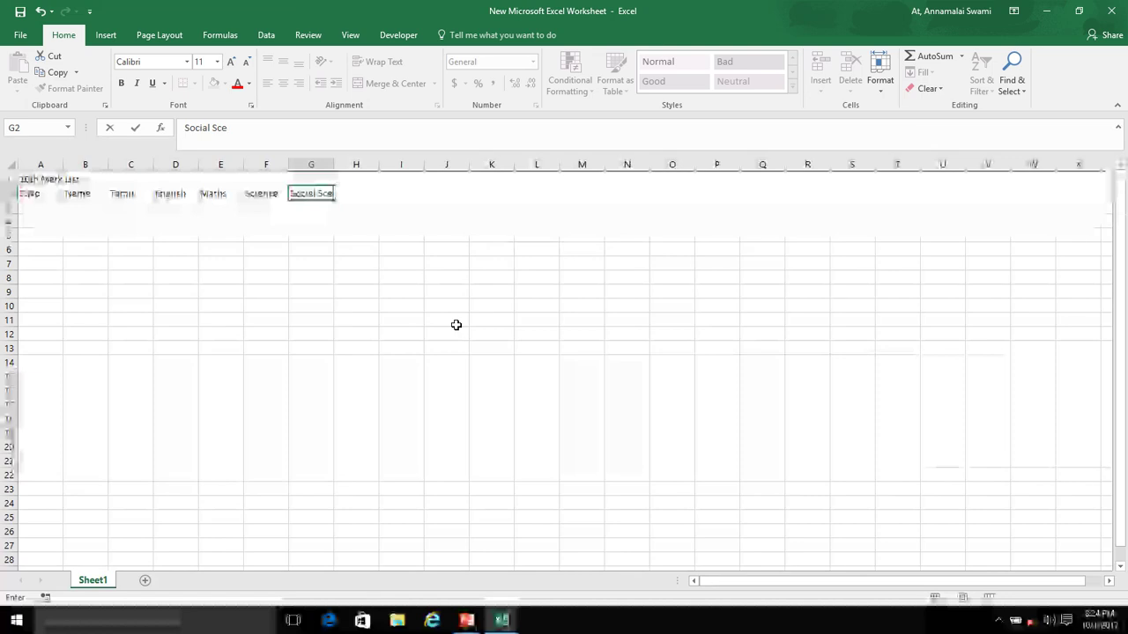
key(BackSpace)
text(ie)
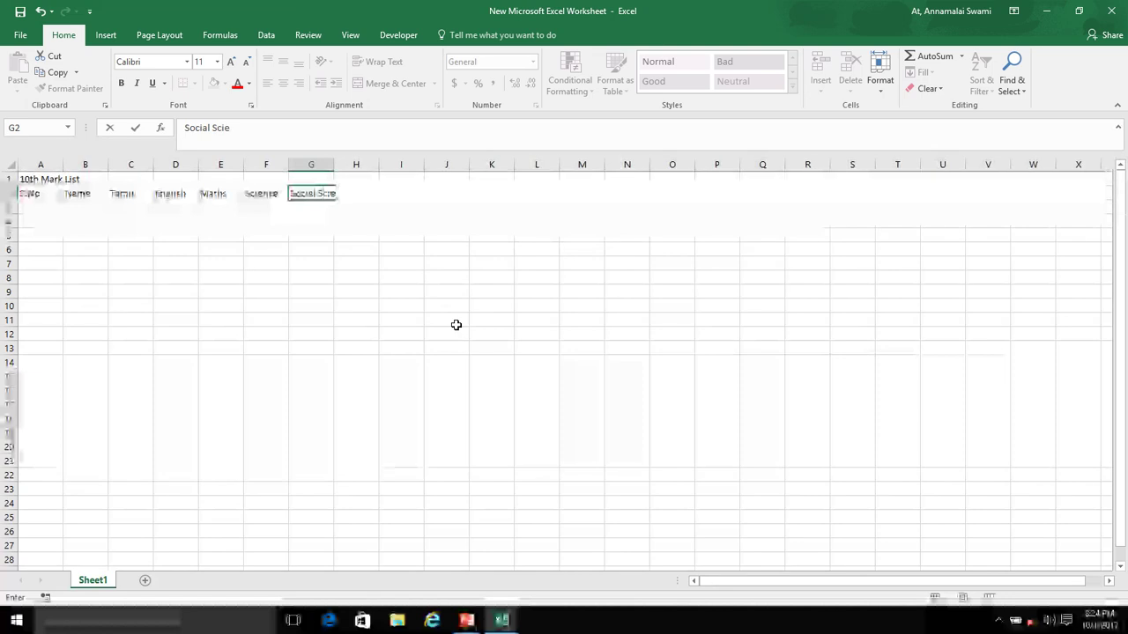
text(nce)
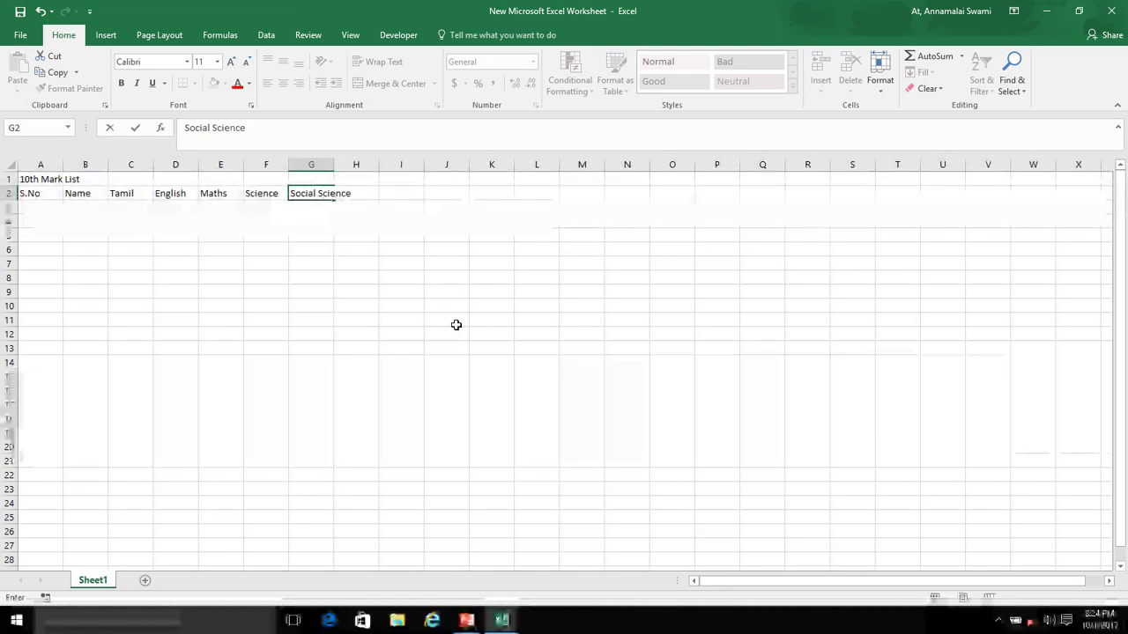
key(Tab)
text(Tot)
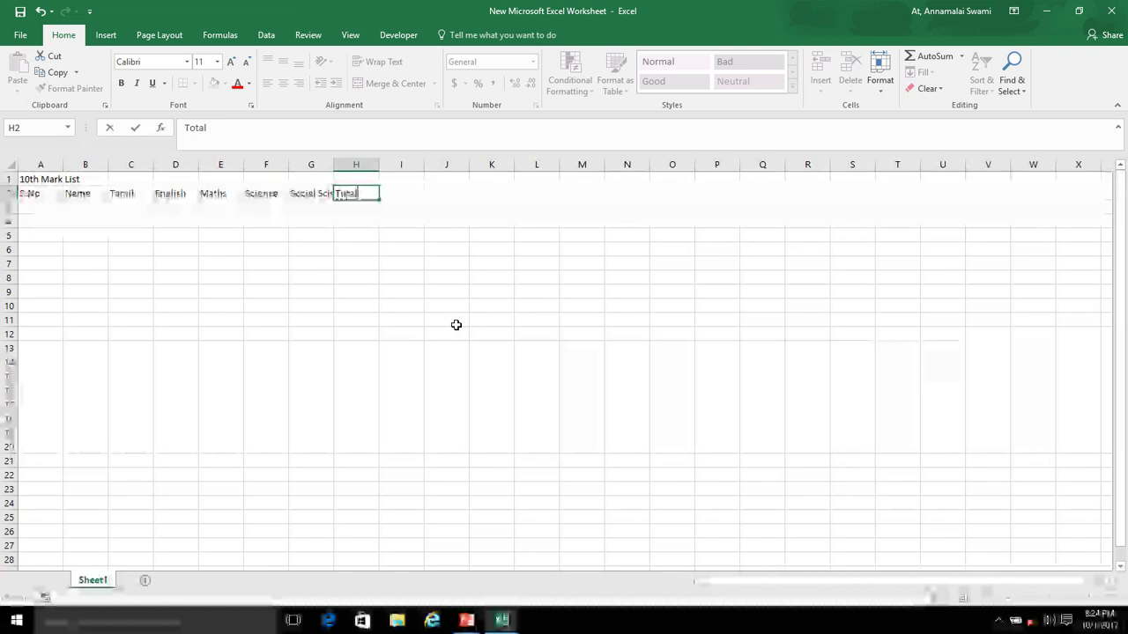
key(Tab)
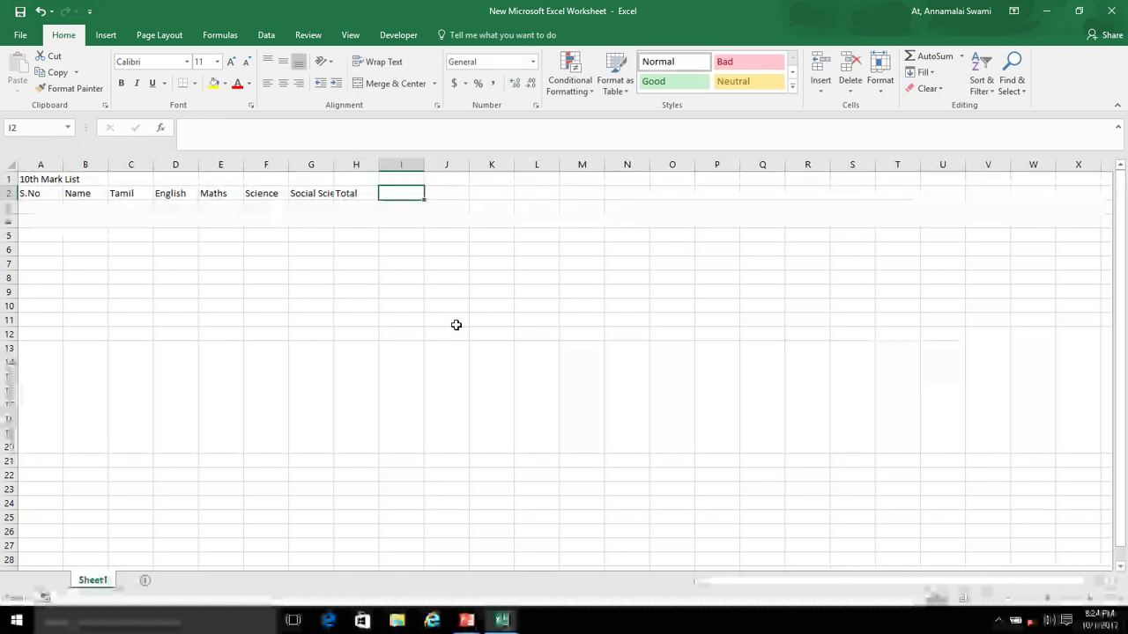
text(Result)
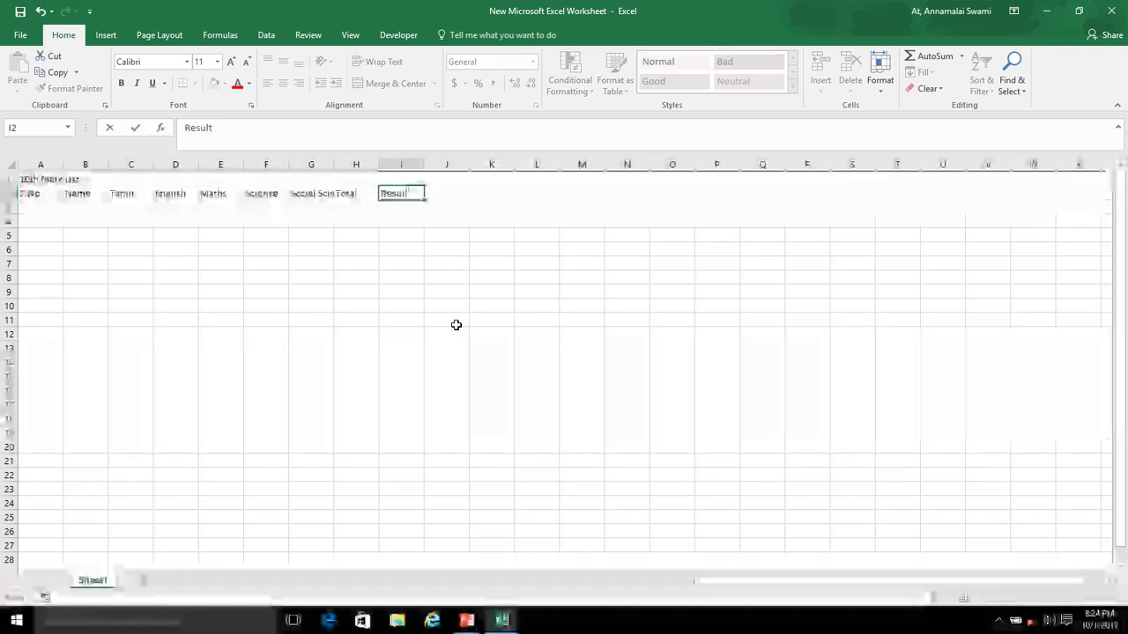
key(Return)
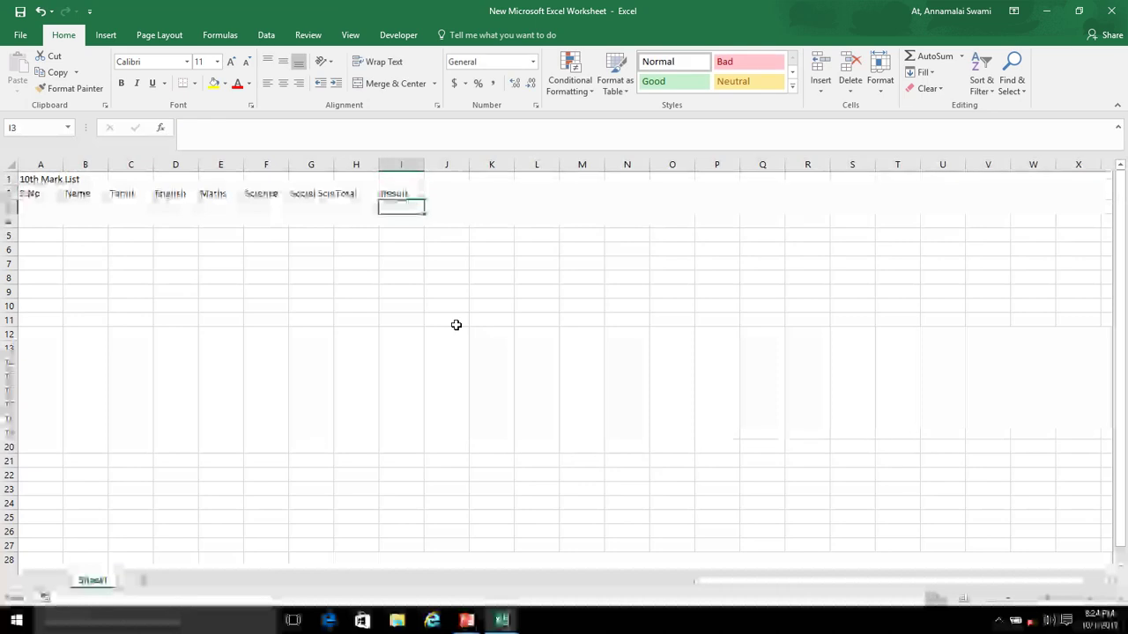
key(Left)
key(Left)
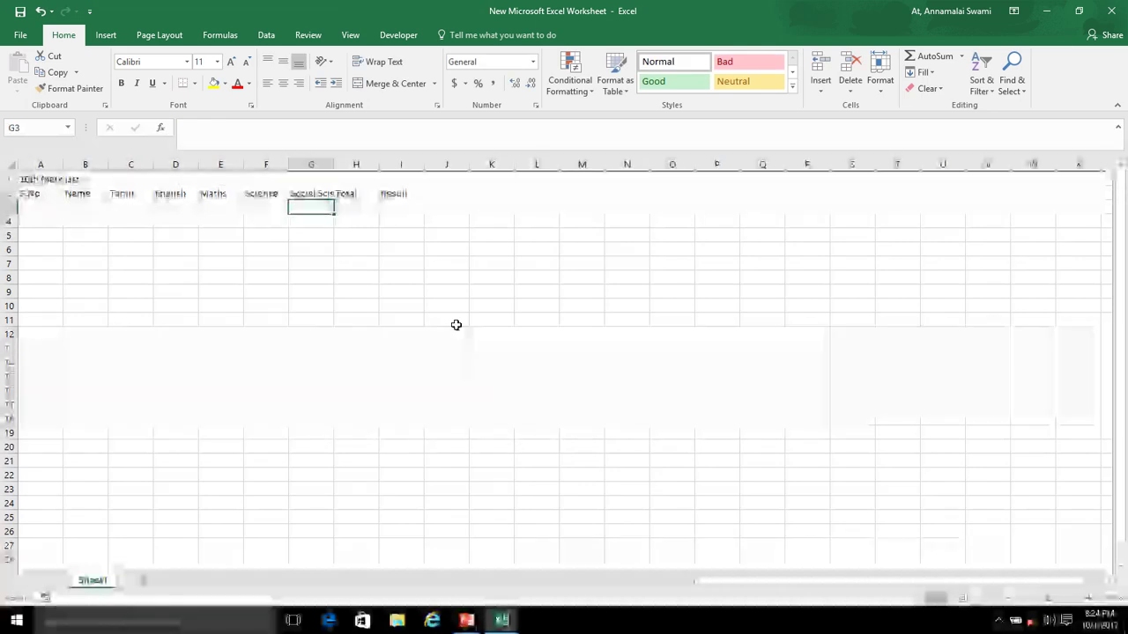
key(Left)
key(Left)
key(Left)
key(Left)
key(Left)
key(Left)
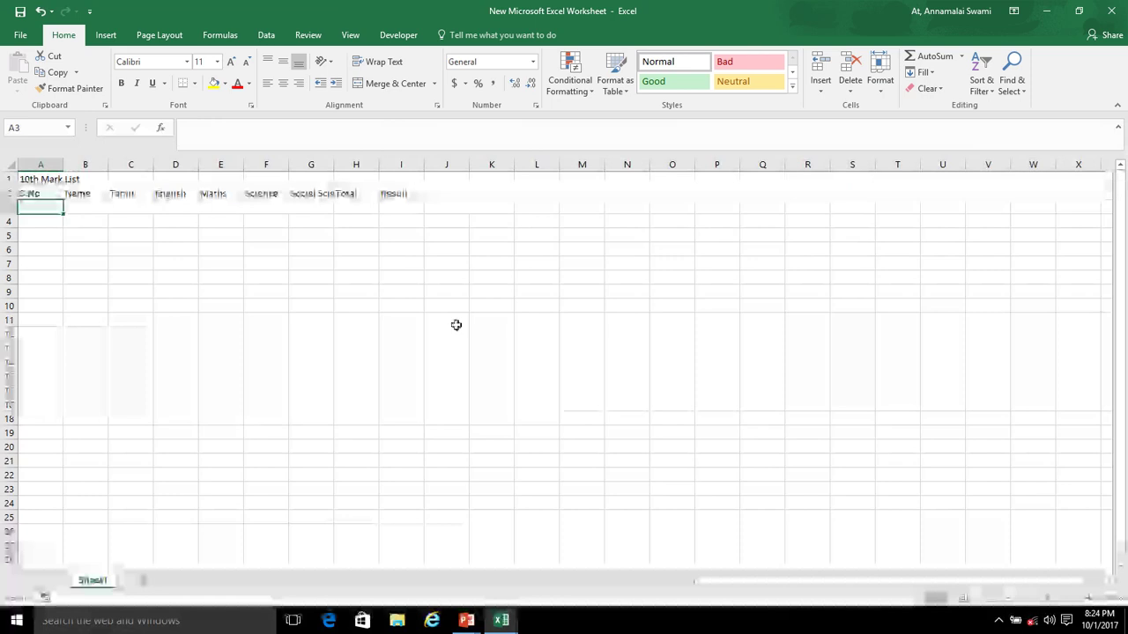
Enter serial numbers 1 through 10 in A3:A12, then go to B3.
text(1)
key(Return)
text(2)
key(Return)
text(3)
key(Return)
text(4)
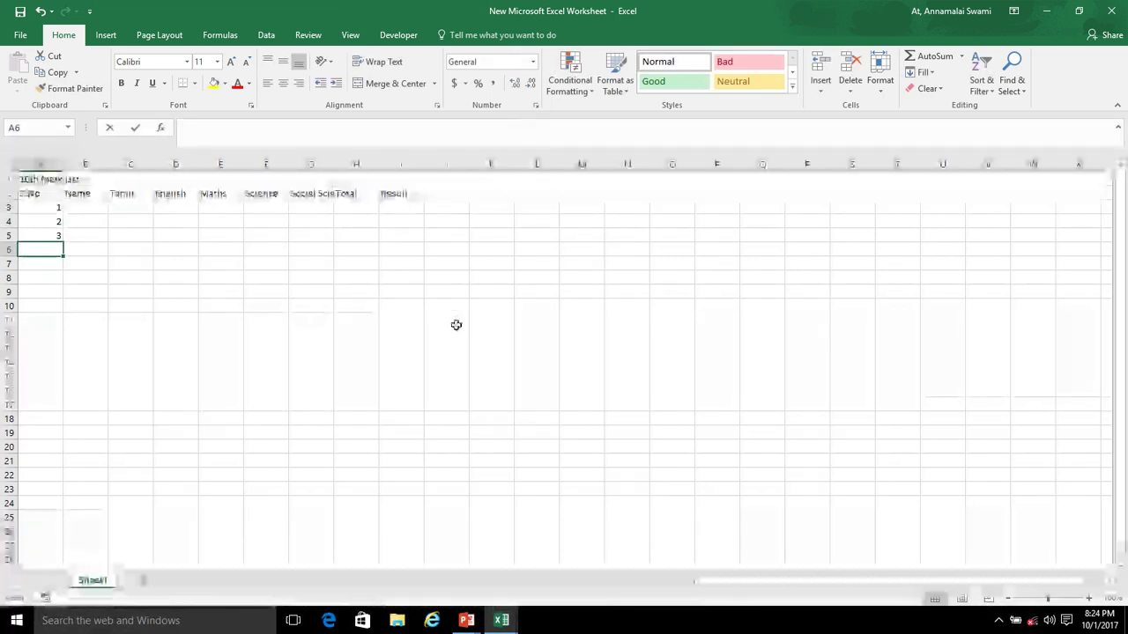
key(Return)
text(5)
key(Return)
text(6)
key(Return)
text(7)
key(Return)
text(8)
key(Return)
text(9)
key(Return)
text(10)
key(Up)
key(Right)
key(Up)
key(Up)
key(Up)
key(Up)
key(Up)
key(Up)
key(Up)
key(Up)
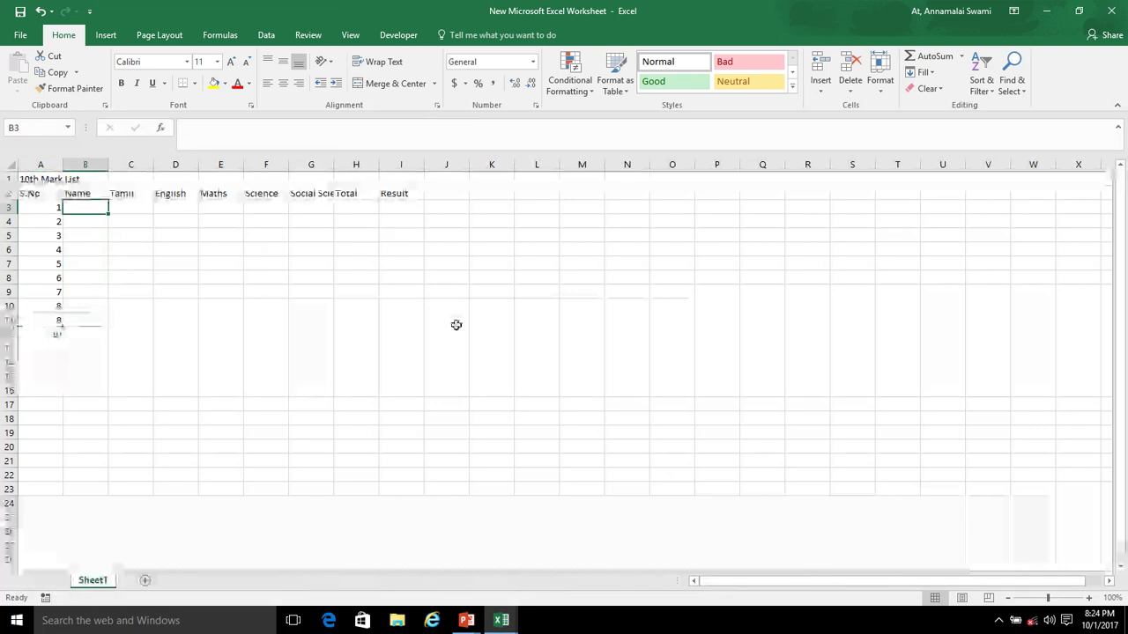
Enter the ten students' names down B3:B12, then move to C3.
text(Bala)
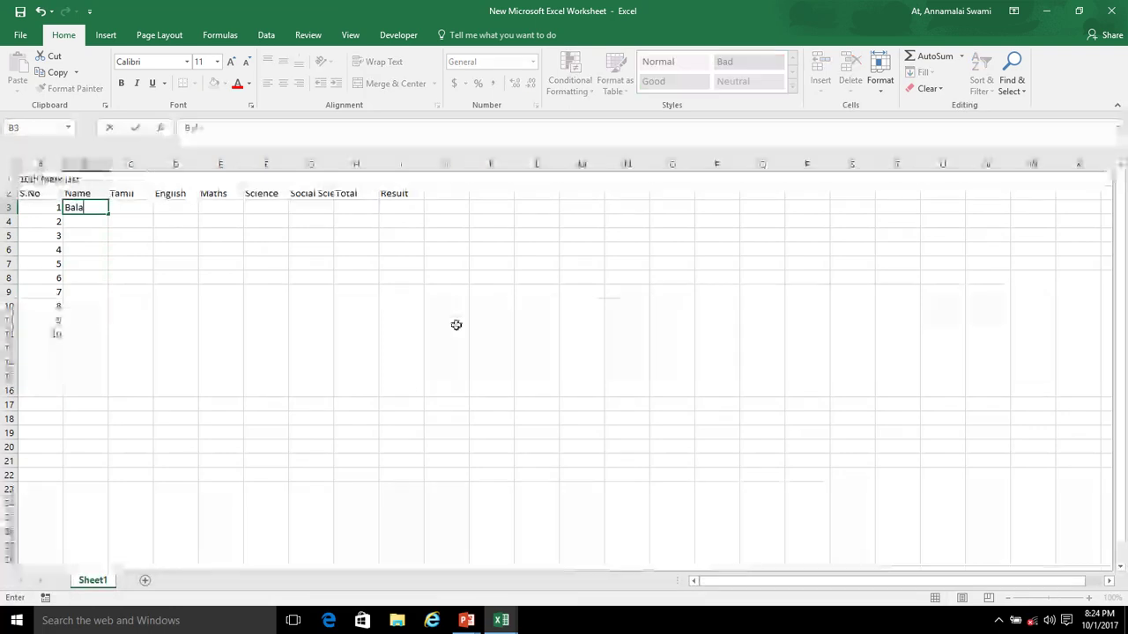
key(Return)
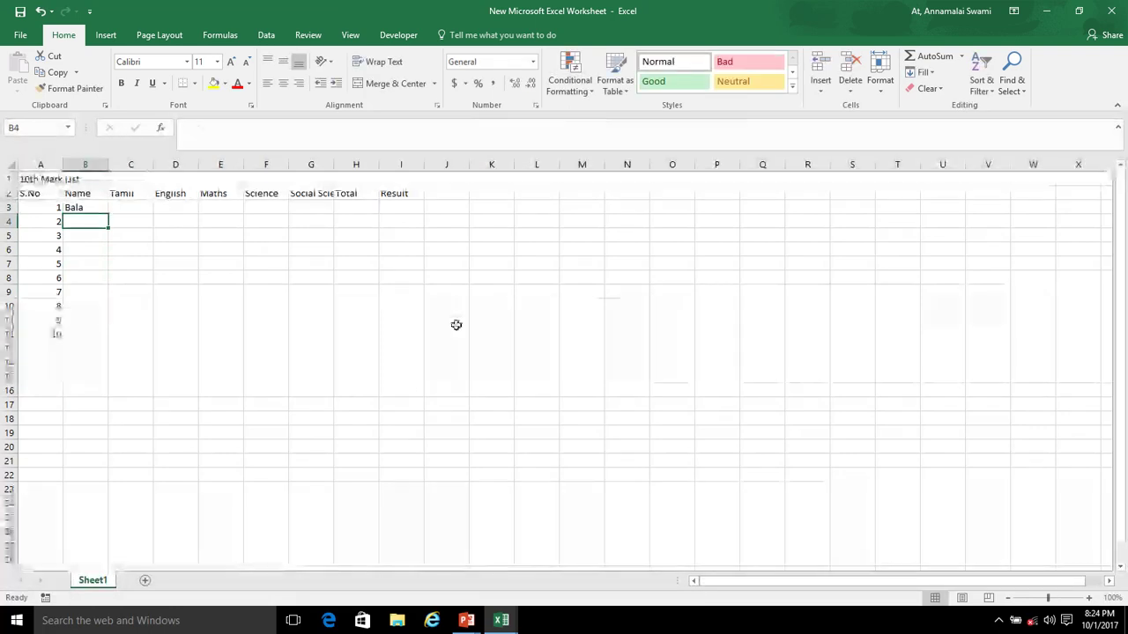
text(Suresh)
key(Return)
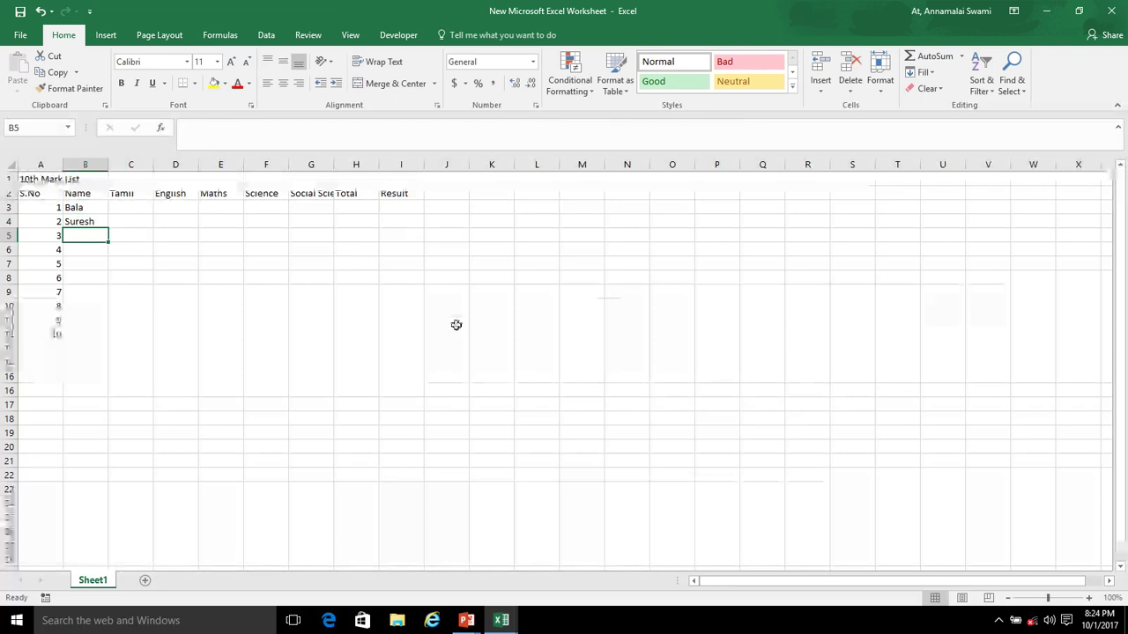
text(Shanmugam)
key(Return)
text(Kavitha)
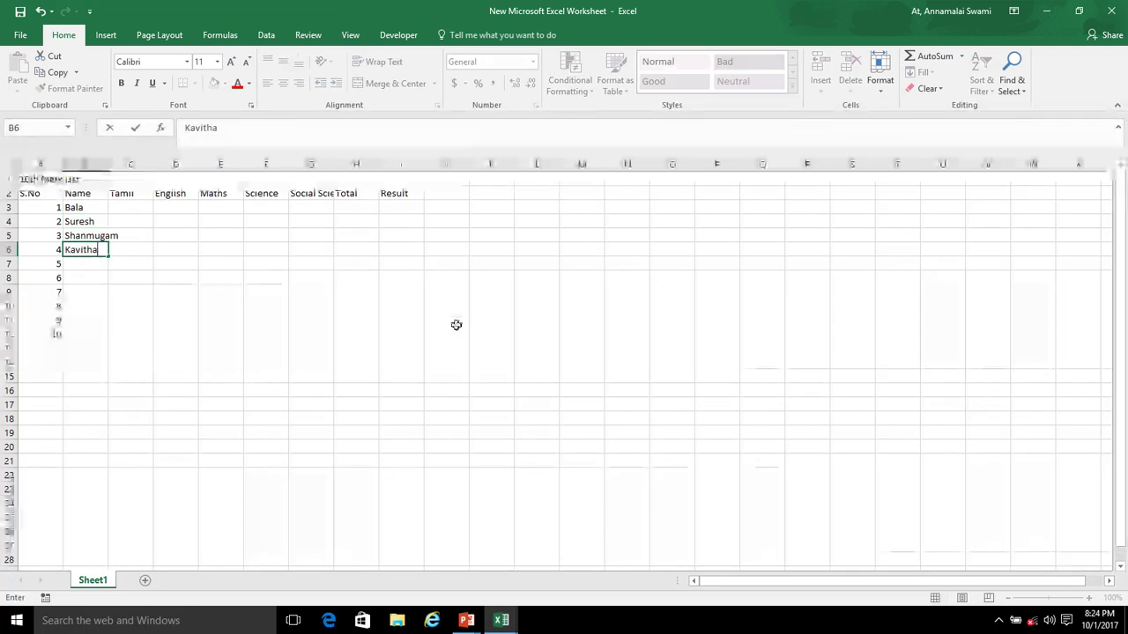
key(Return)
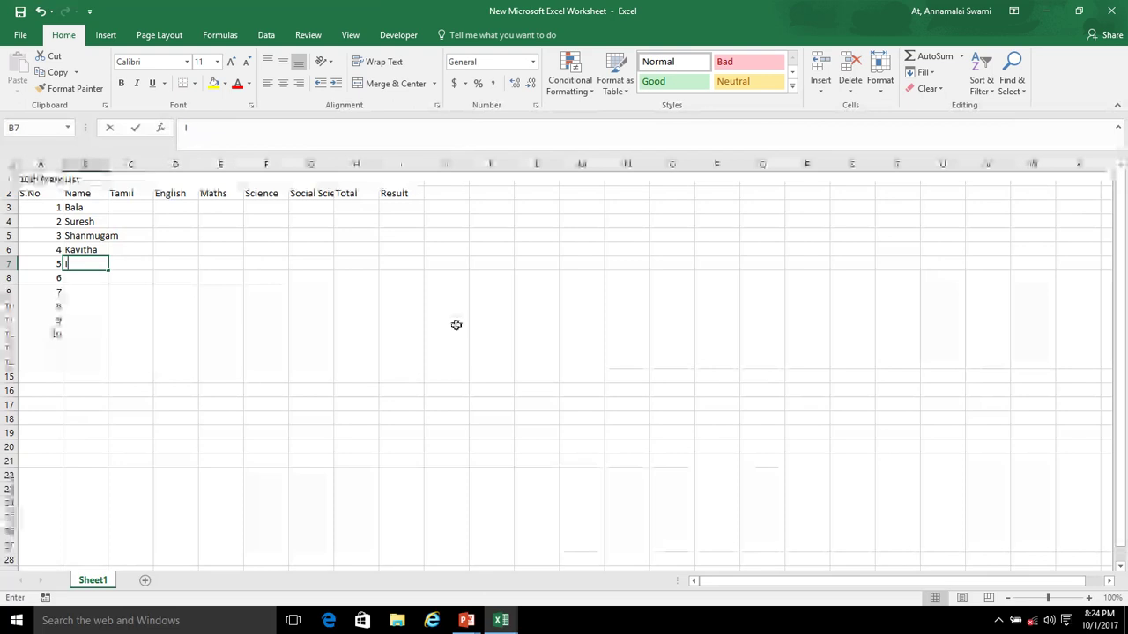
text(yyappan)
key(Return)
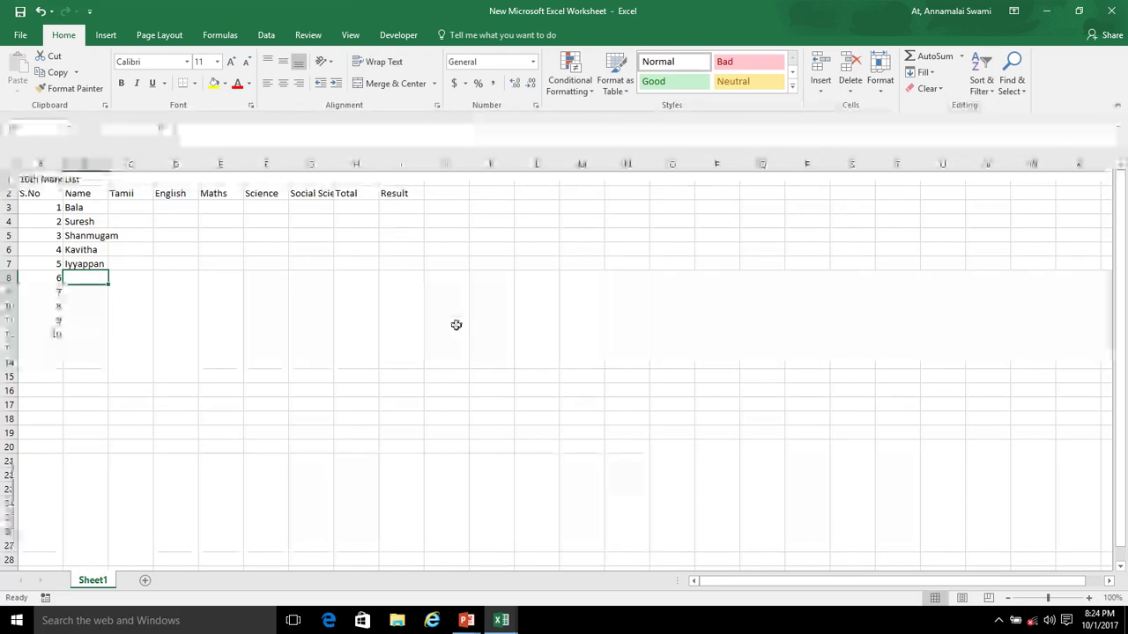
text(Preethi)
key(Return)
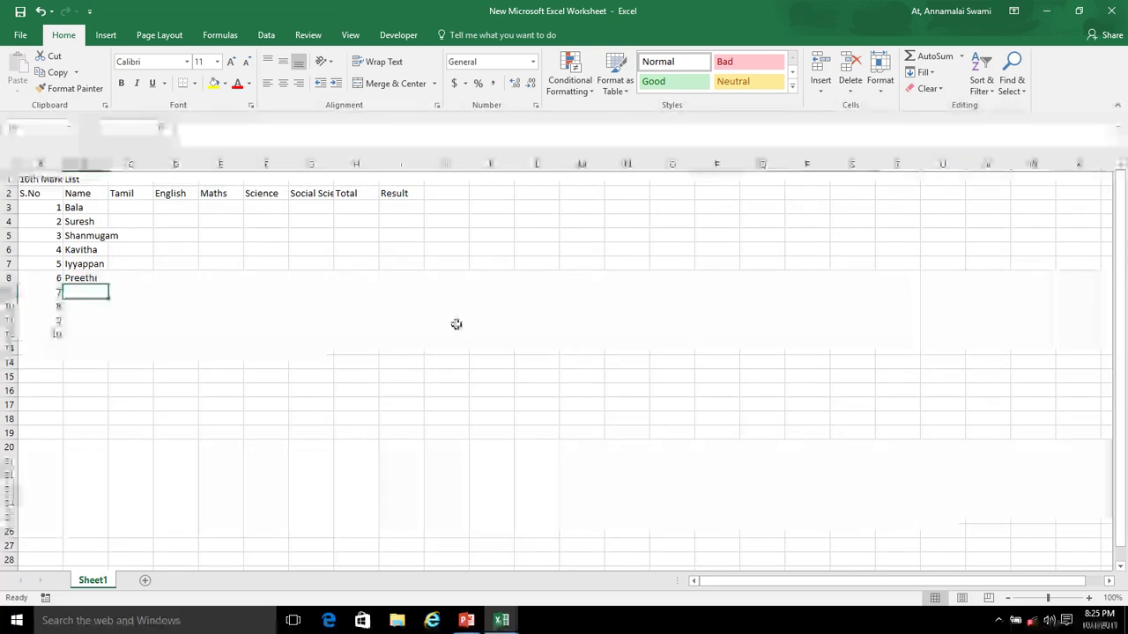
text(Rajan)
key(Return)
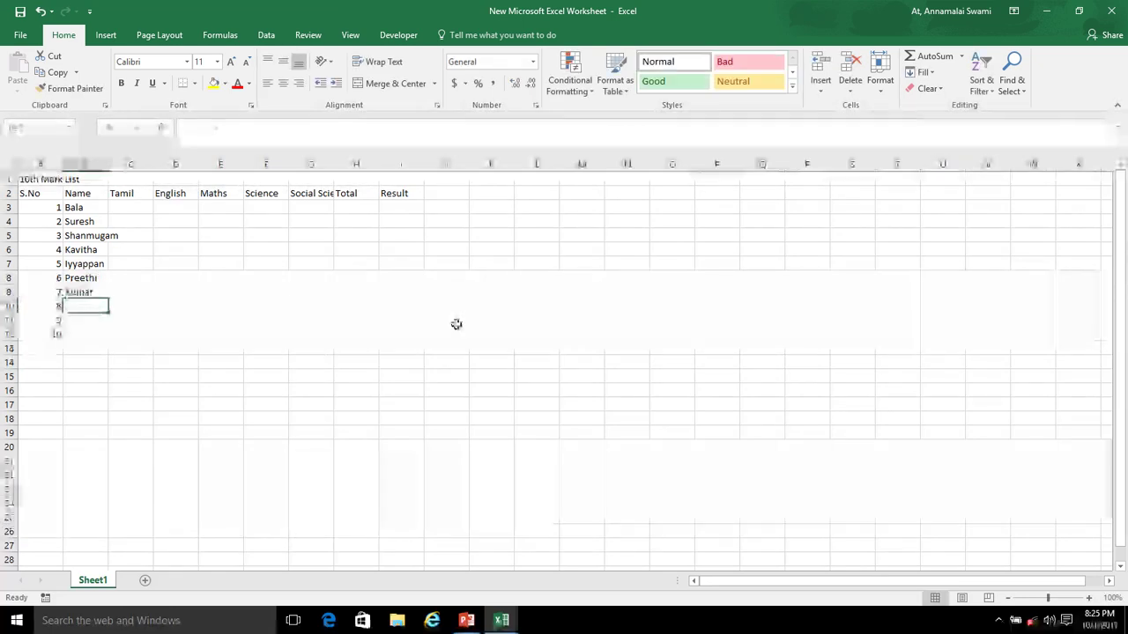
text(Venkat)
key(Return)
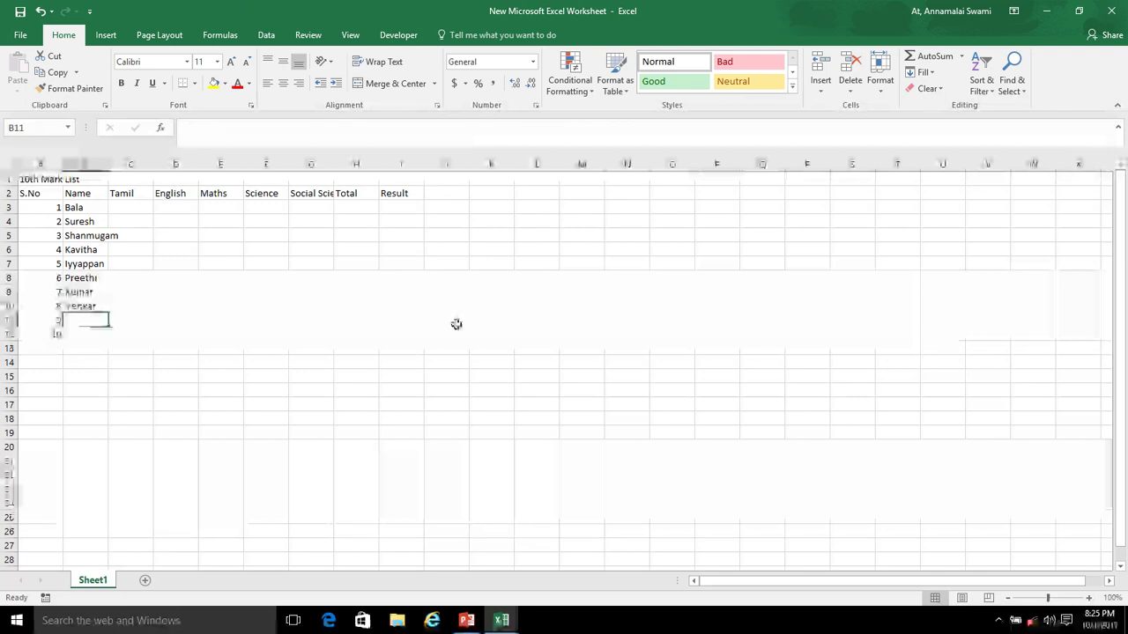
text(Vimal)
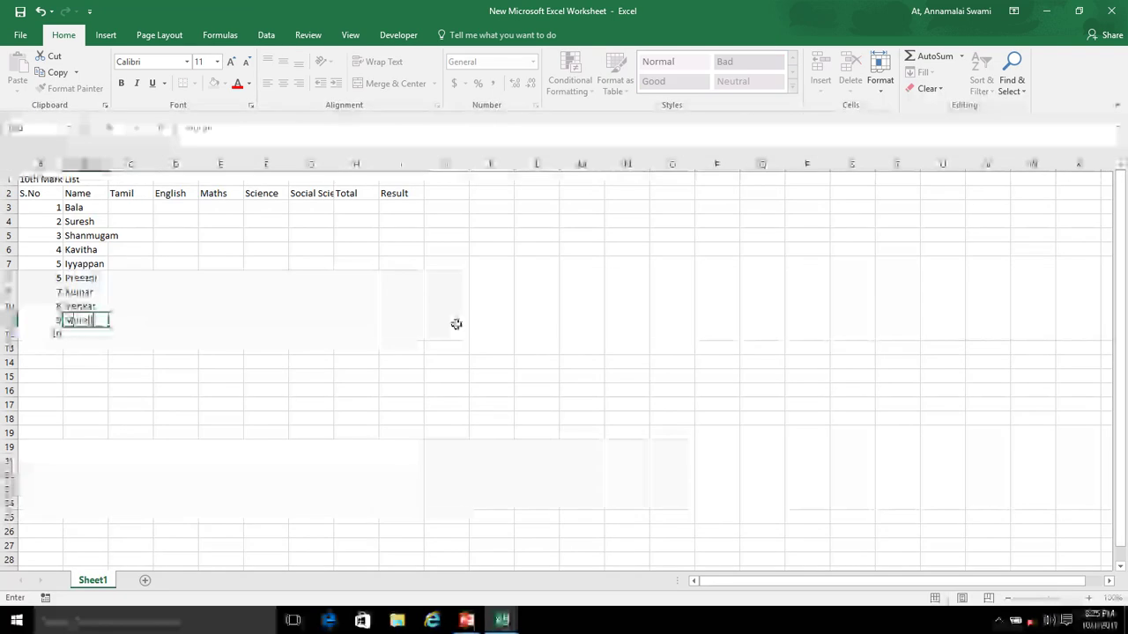
key(Return)
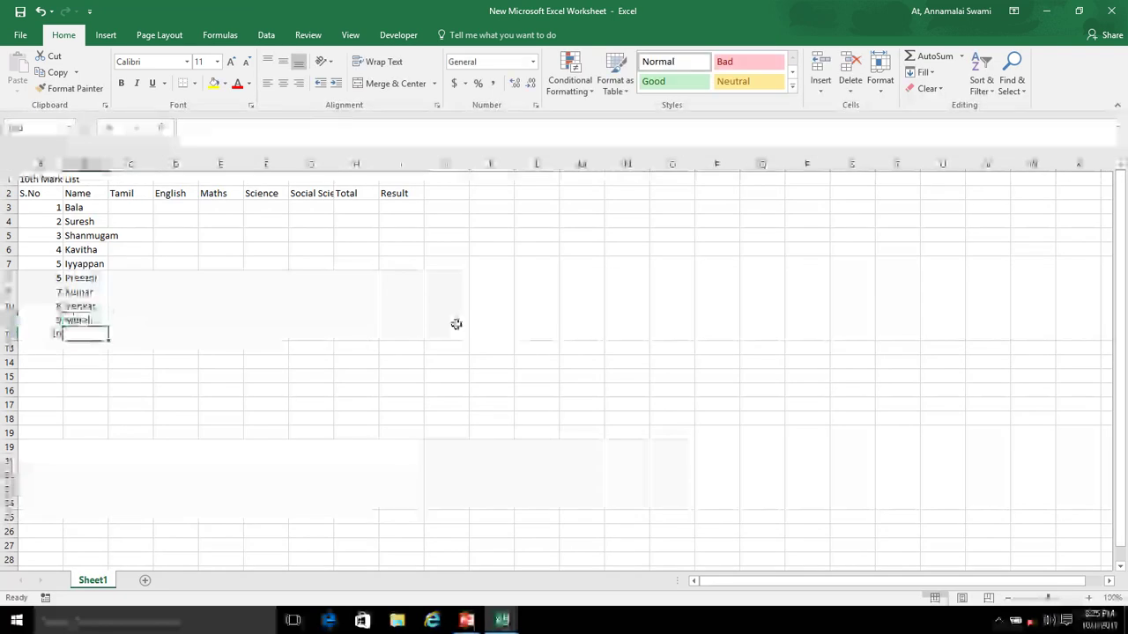
text(Mur)
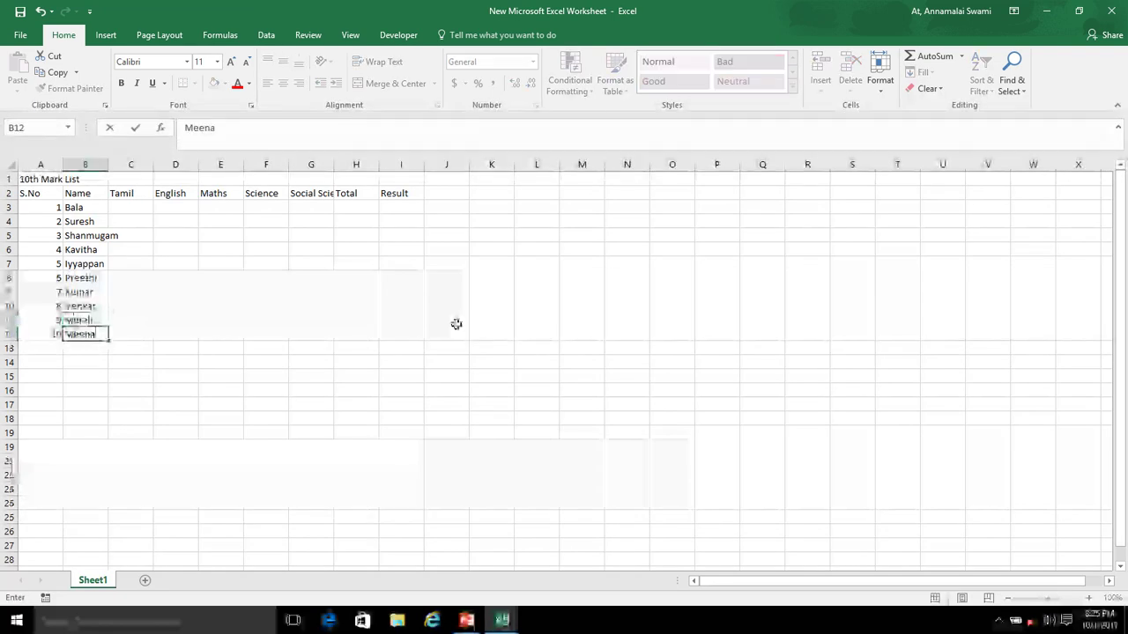
key(Right)
key(Up)
key(Up)
key(Up)
key(Up)
key(Up)
key(Up)
key(Up)
key(Up)
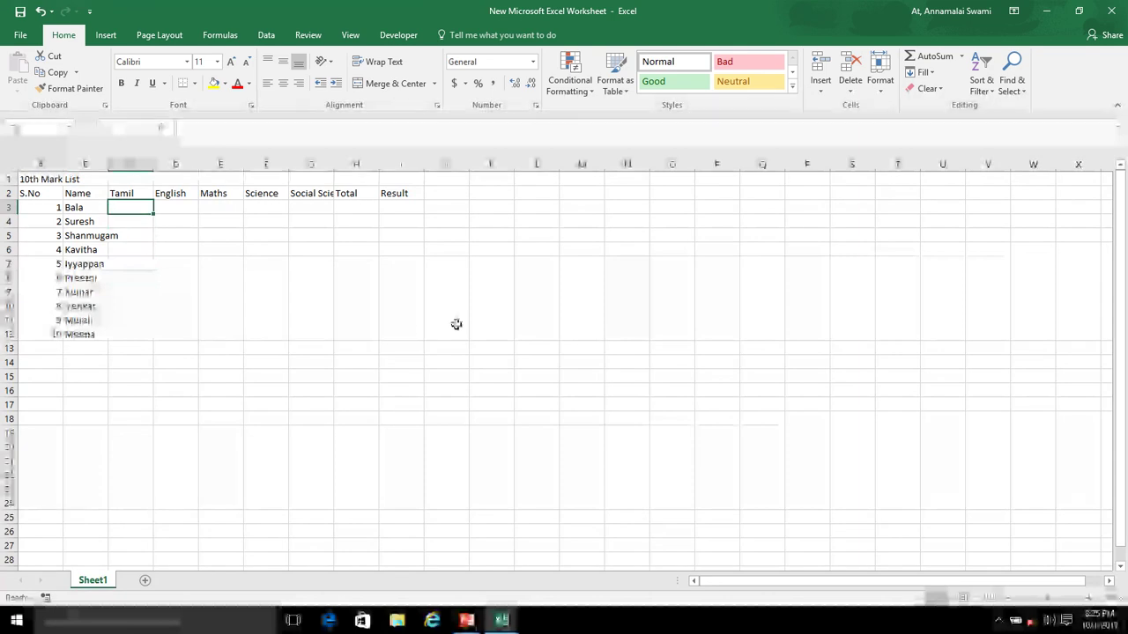
Enter Tamil marks 45, 67, 89, 77, 44, 59, 81, 65, 90 and 37 in C3:C12.
text(45)
key(Return)
text(67)
key(Return)
text(89)
key(Return)
text(2)
key(Escape)
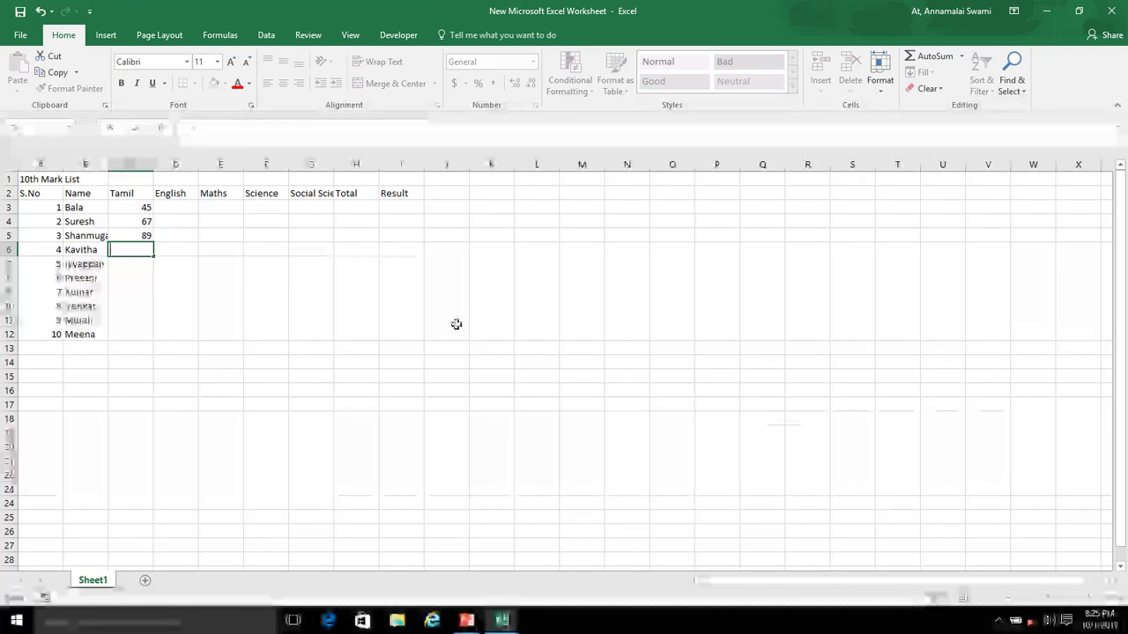
text(77)
key(Return)
text(44)
key(Return)
text(59)
key(Return)
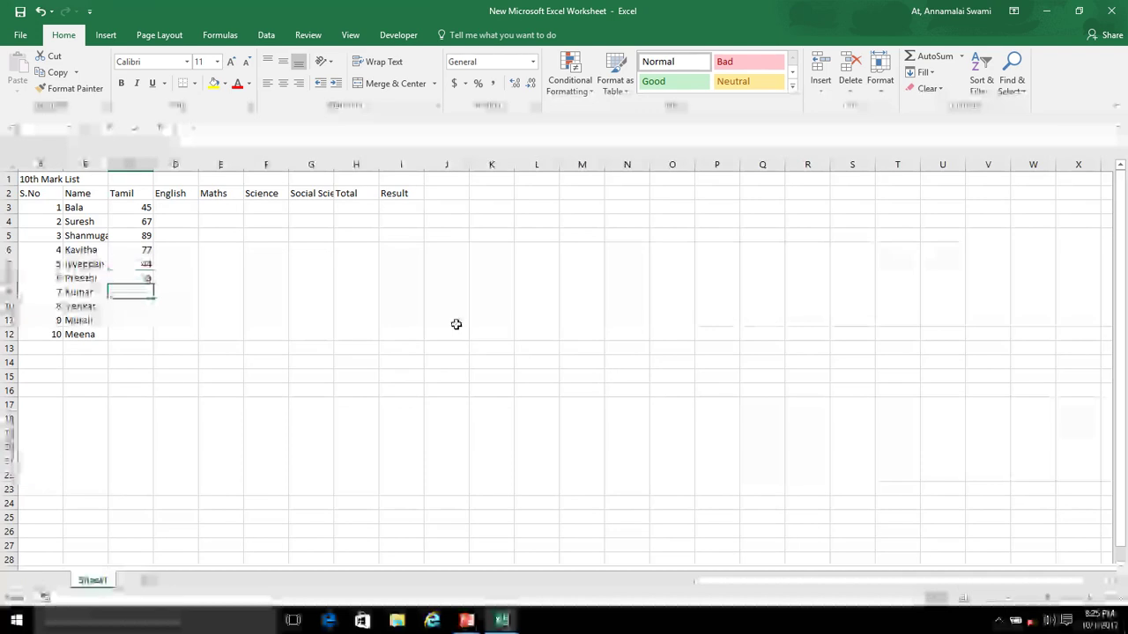
text(81)
key(Return)
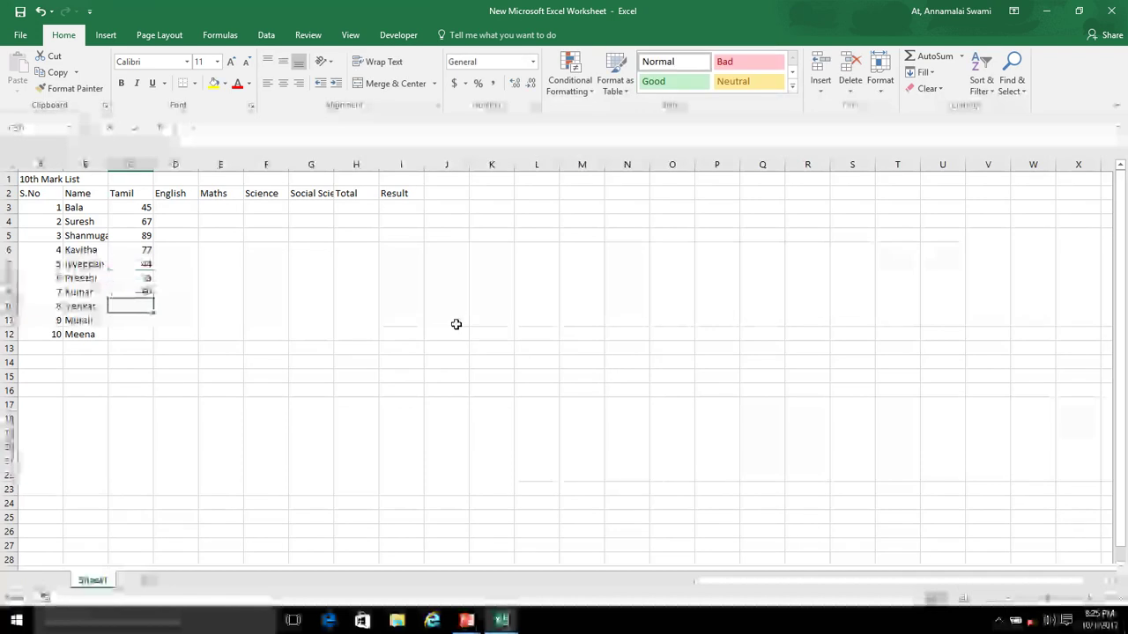
text(65)
key(Return)
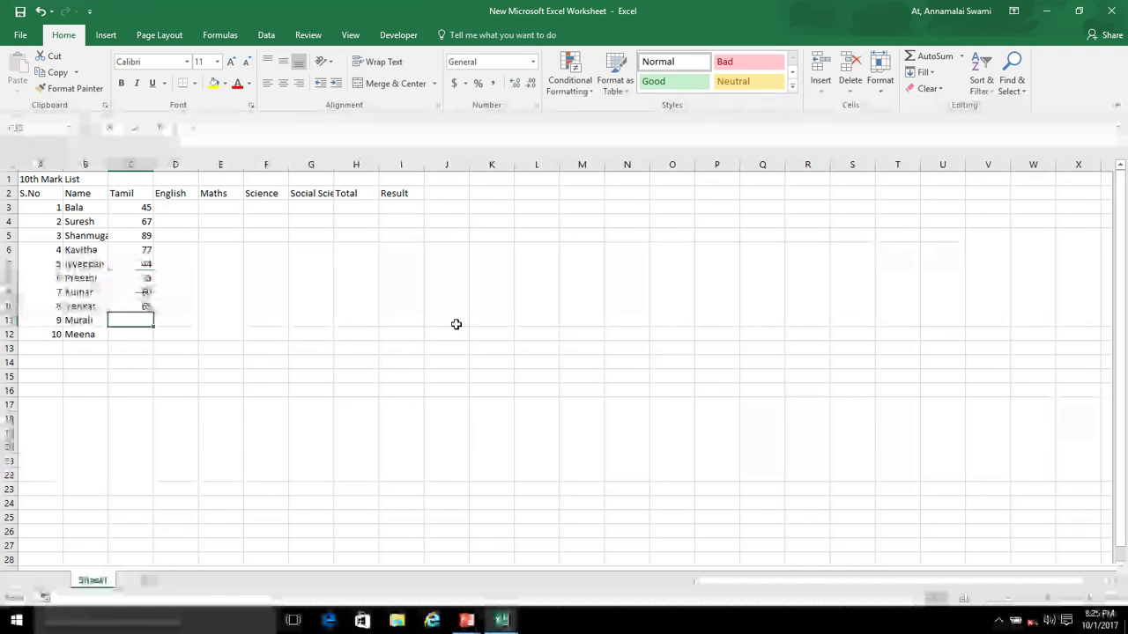
text(90)
key(Return)
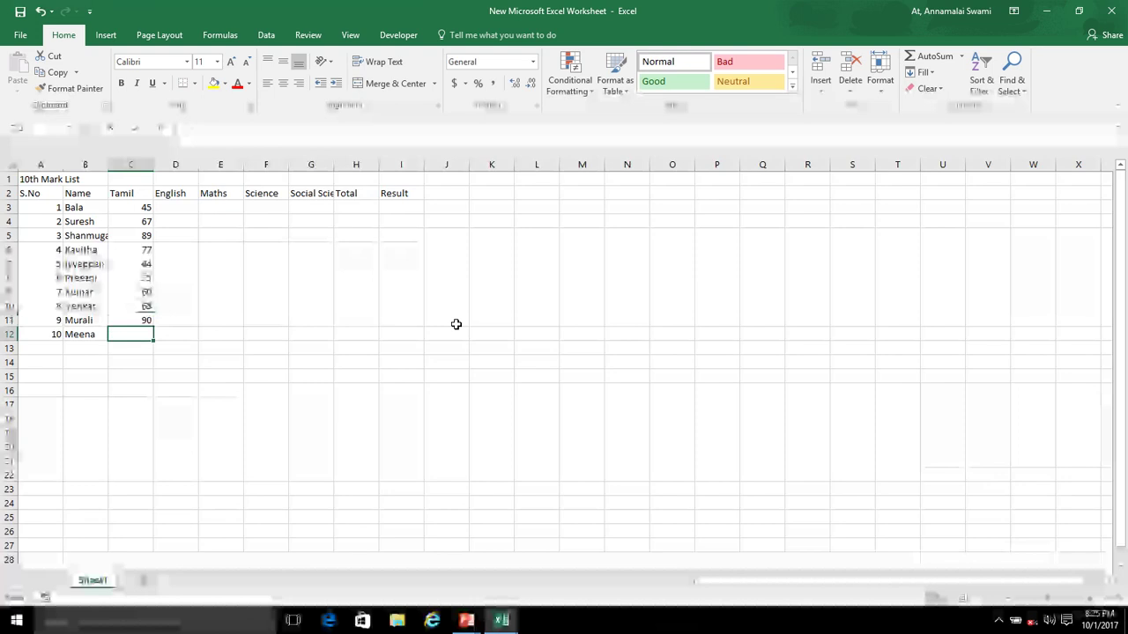
text(34)
key(Return)
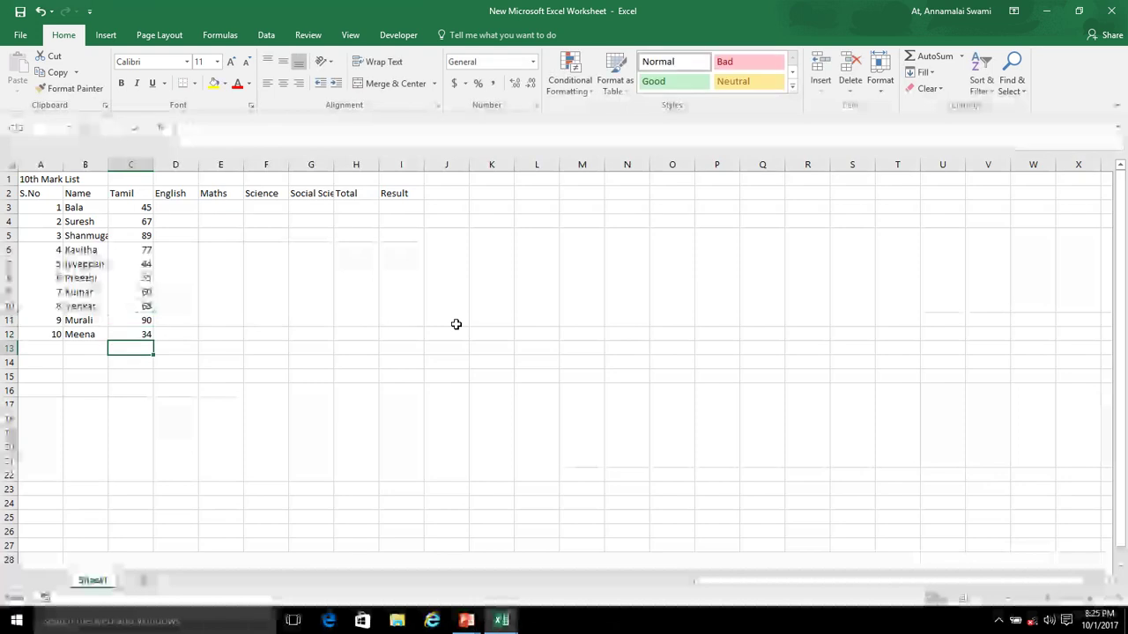
key(Up)
text(37)
key(Up)
key(Up)
key(Up)
key(Up)
key(Up)
key(Up)
key(Up)
key(Up)
key(Up)
Select all ten Tamil marks in C3:C12 and copy them.
key(shift+Down)
key(ctrl+shift+Down)
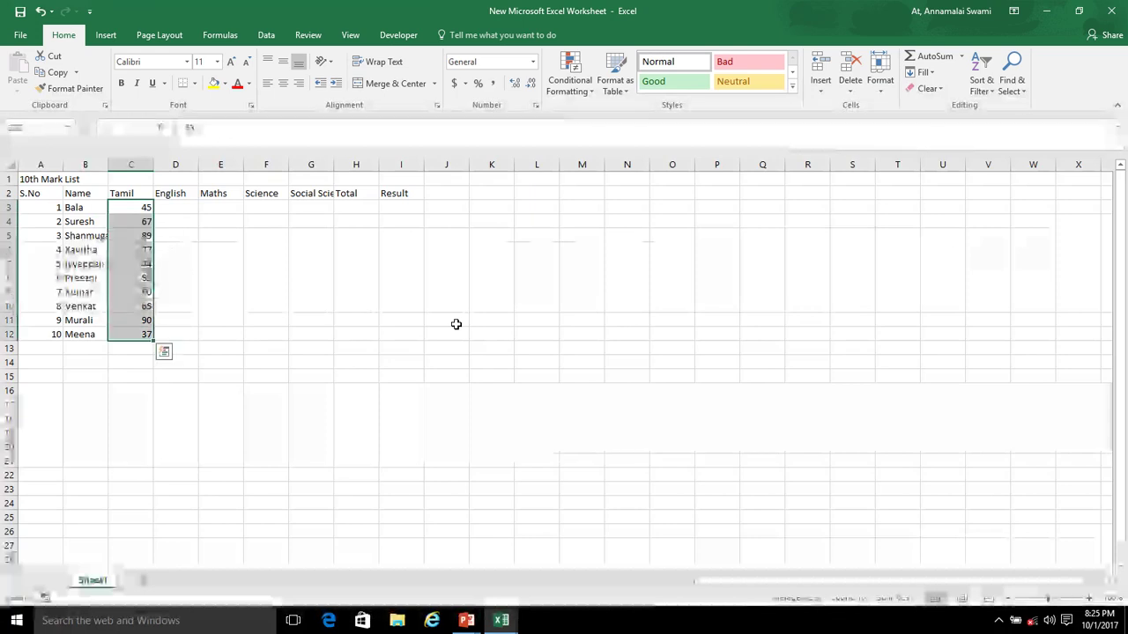
key(ctrl+c)
key(Right)
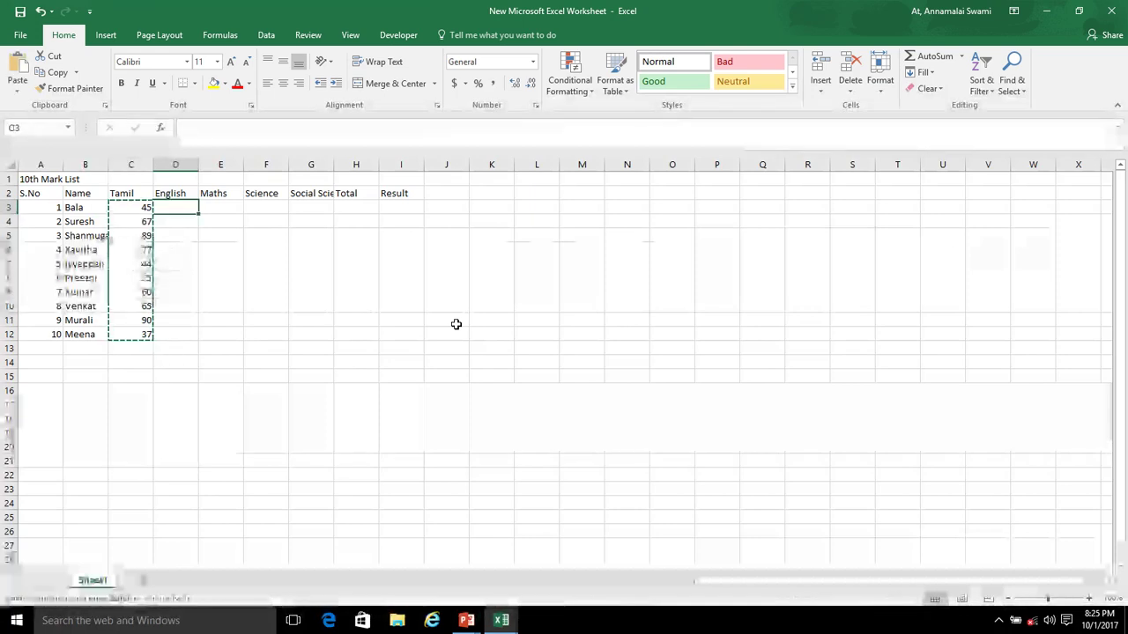
Paste the copied Tamil marks into D3:G12 for English, Maths, Science and Social Science.
key(shift+Right)
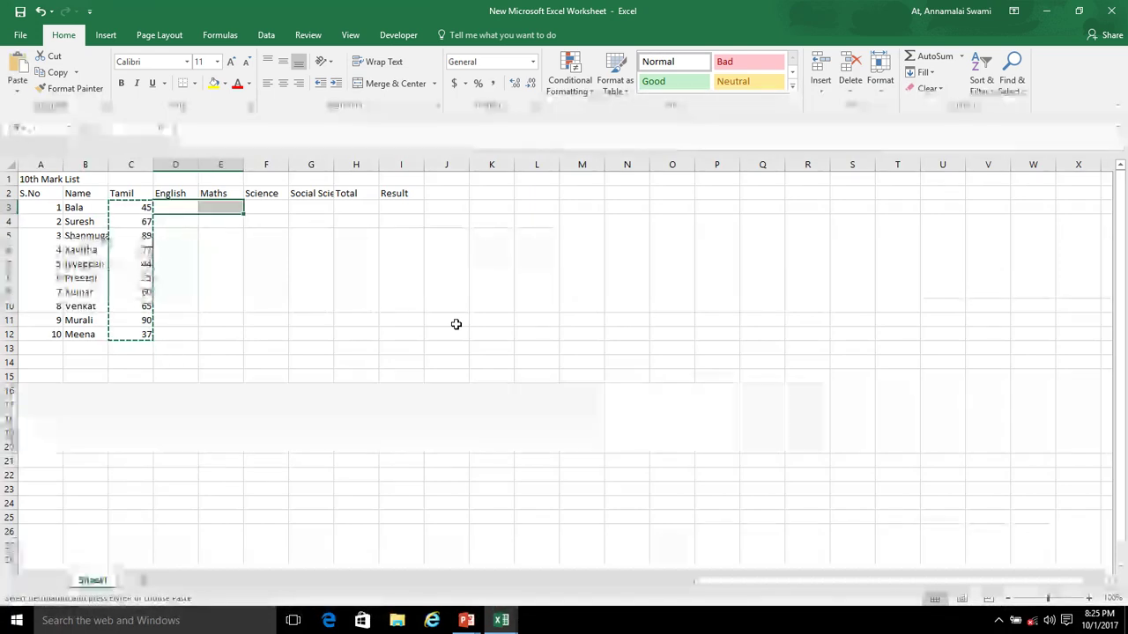
key(shift+Right)
key(shift+Right)
key(shift+Down)
key(shift+Down)
key(shift+Down)
key(shift+Down)
key(shift+Down)
key(shift+Down)
key(shift+Down)
key(shift+Down)
key(shift+Down)
key(ctrl+v)
key(Down)
key(Escape)
key(Up)
Change marks: first English to 59, seventh Science to 77, eighth Maths to 40.
text(59)
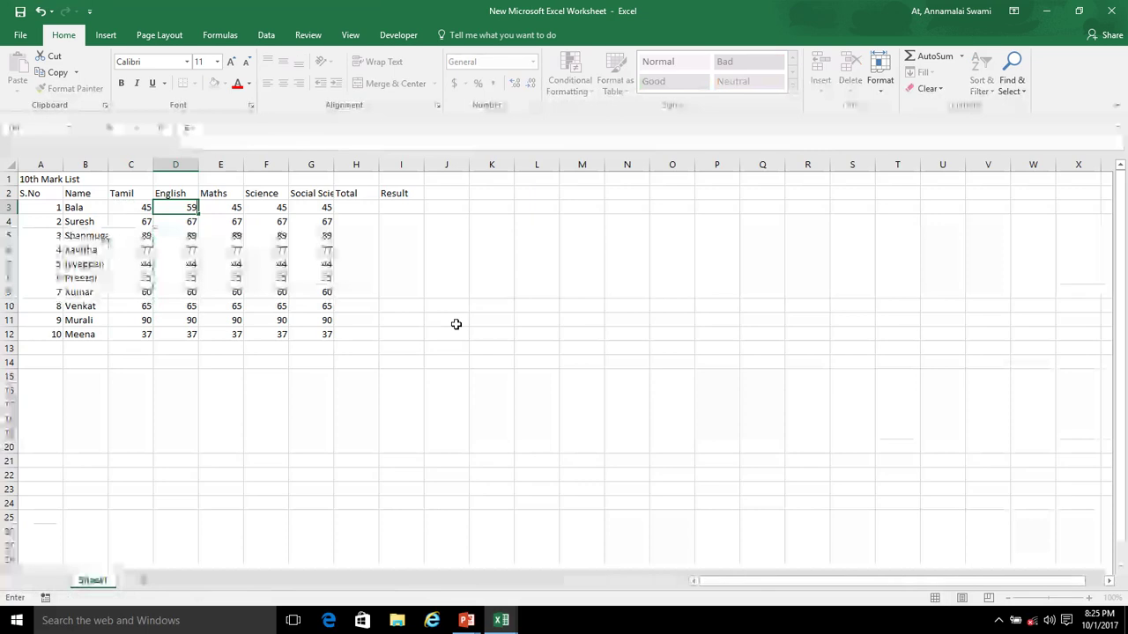
key(Tab)
key(Down)
key(Down)
key(Left)
key(Down)
key(Down)
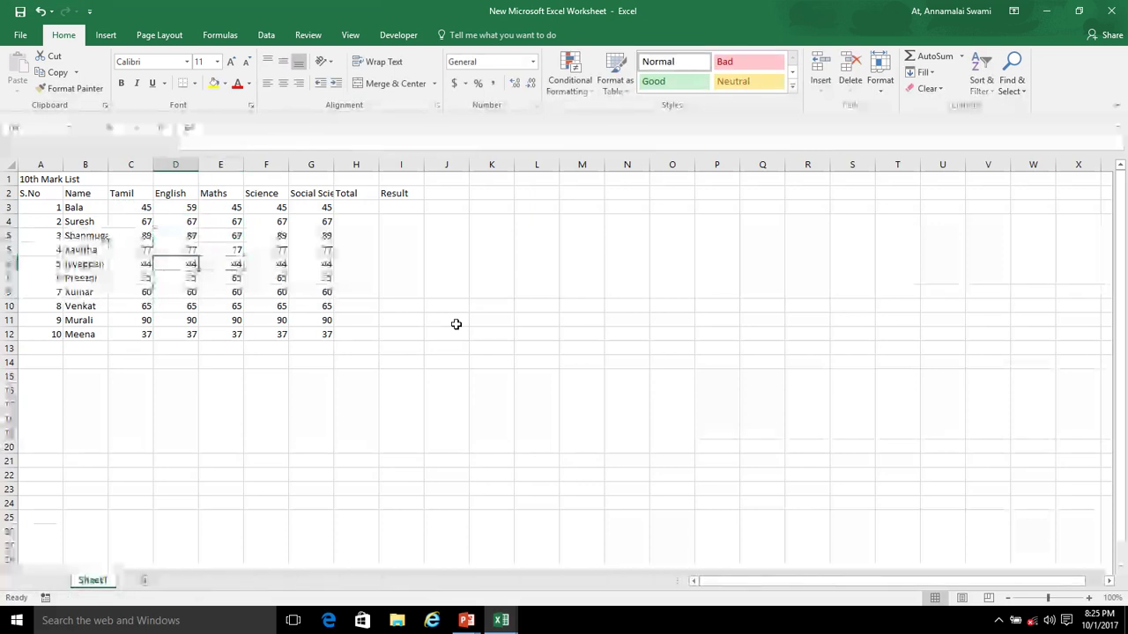
key(Right)
key(Right)
key(Down)
key(Down)
text(77)
key(Return)
key(Left)
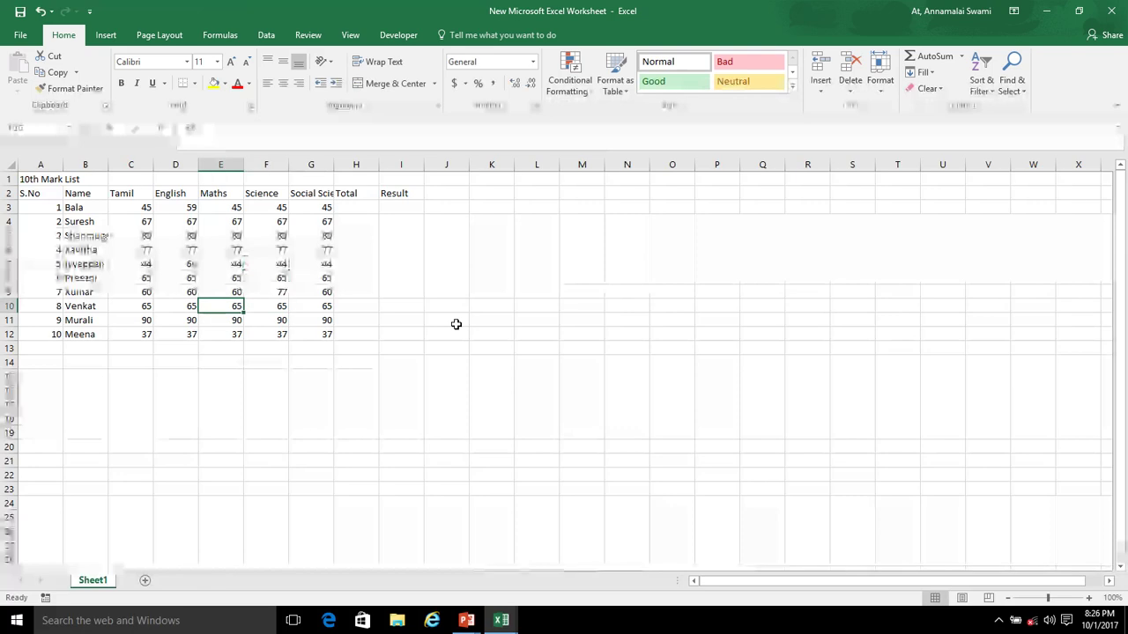
text(40)
key(Up)
Change marks: seventh English 39, fourth Science 60, sixth Science 30, sixth Social Science 88.
key(Left)
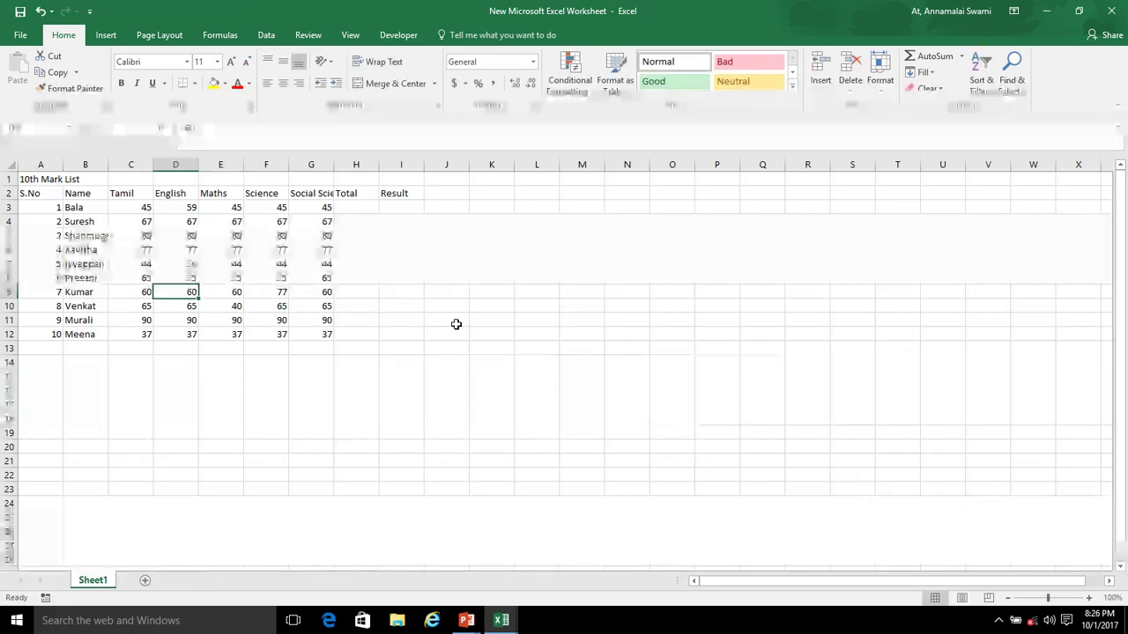
text(39)
key(Right)
key(Right)
key(Down)
key(Up)
key(Up)
key(Up)
key(Up)
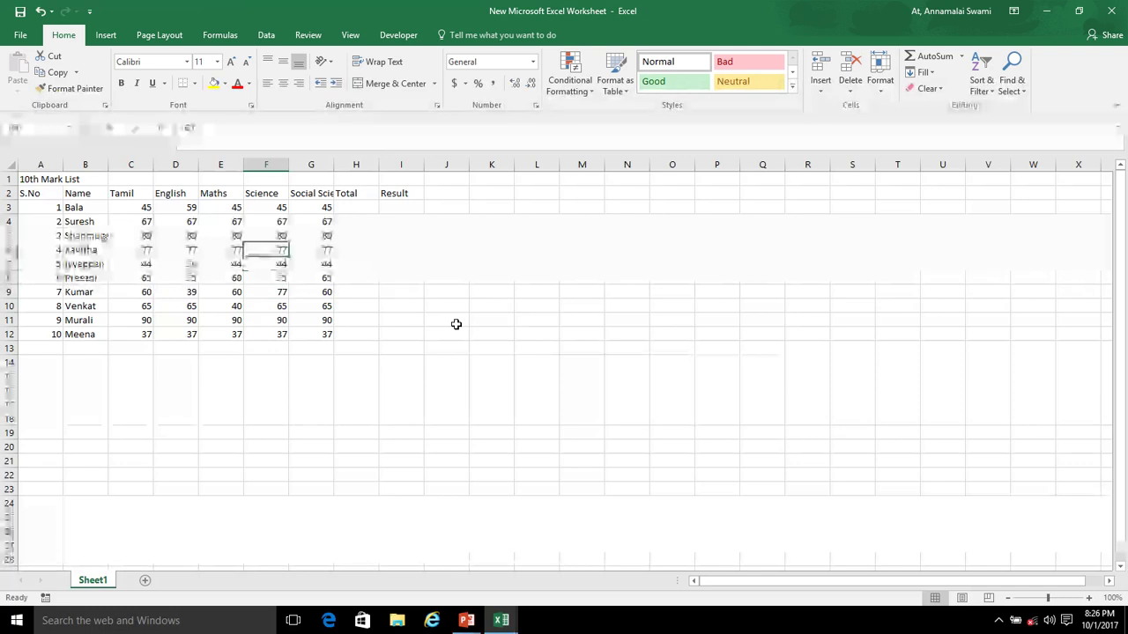
text(60)
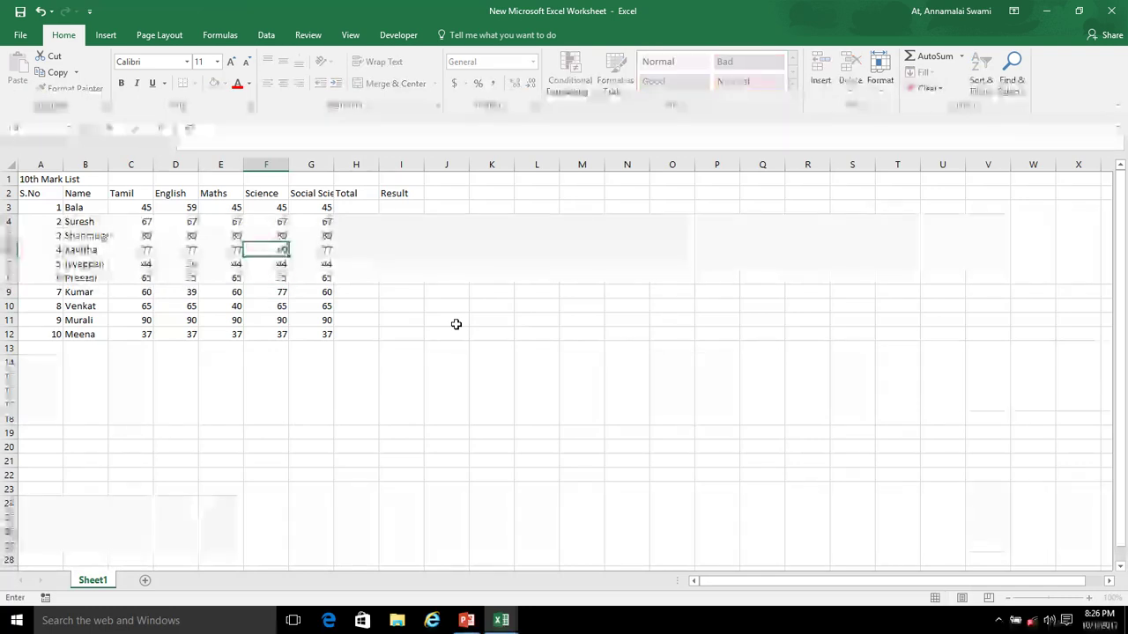
key(Return)
key(Return)
text(0)
key(Tab)
text(88)
key(Up)
key(Up)
key(Up)
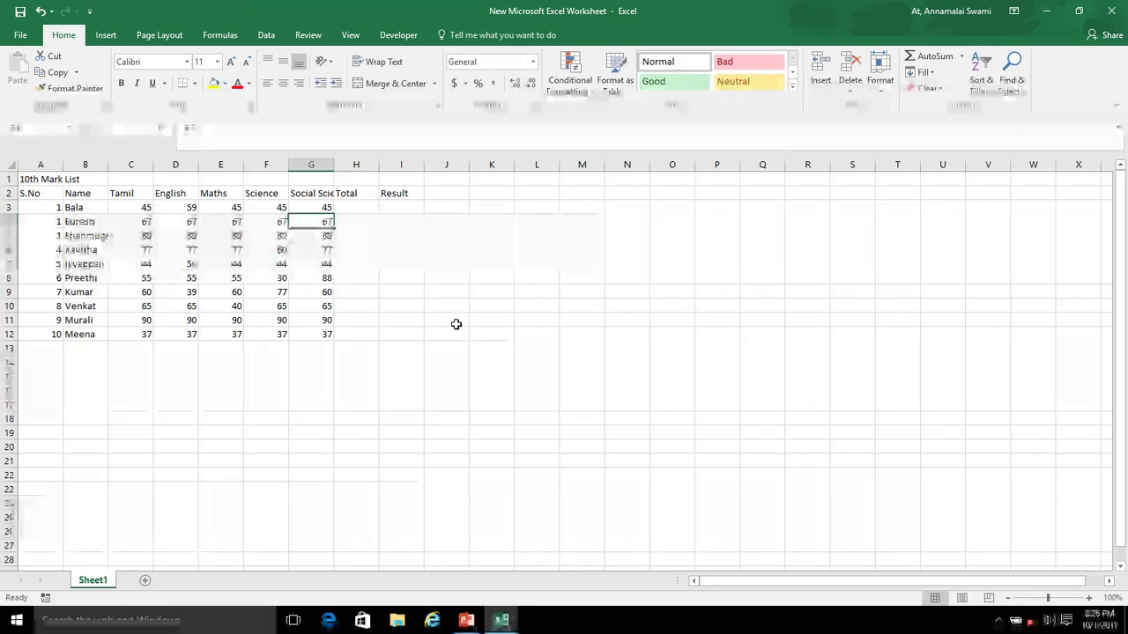
Set Social Science marks to 75 for the second student and 90 for the eighth.
text(75)
key(Return)
key(Return)
key(Return)
key(Return)
key(Return)
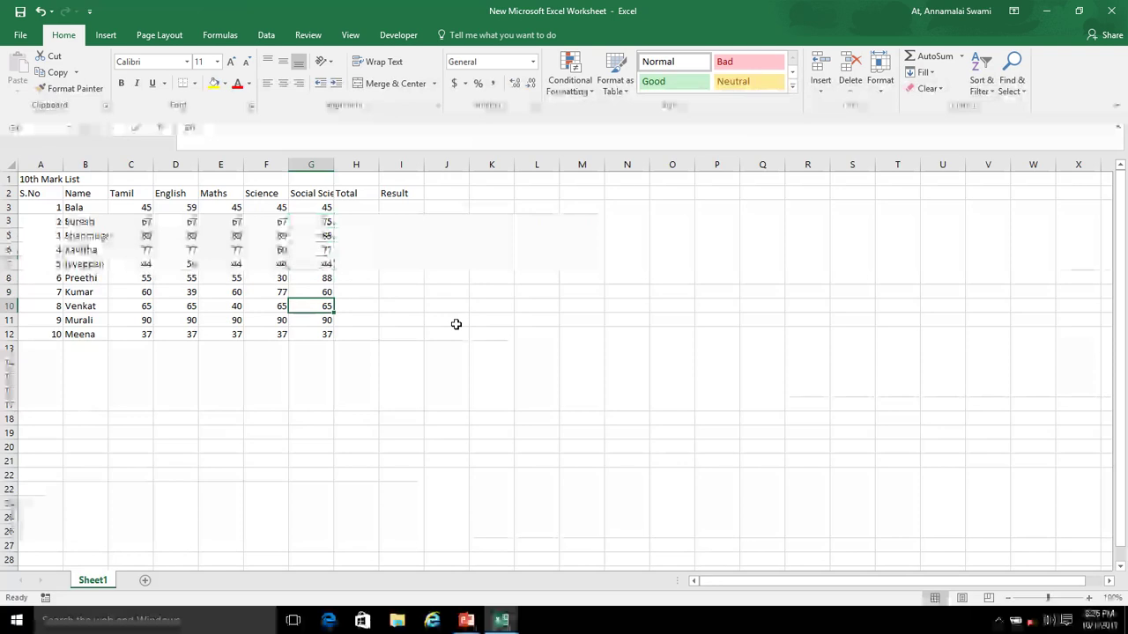
text(90)
key(Left)
key(Up)
key(Up)
key(Up)
key(Left)
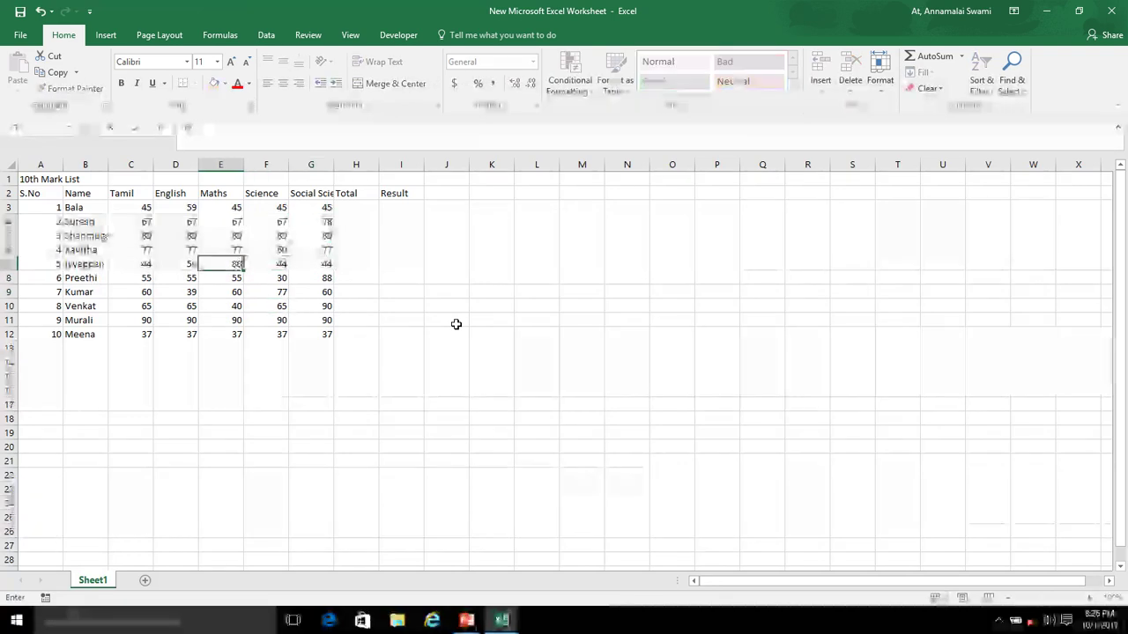
key(Right)
key(Up)
key(Right)
key(Up)
key(Up)
key(Up)
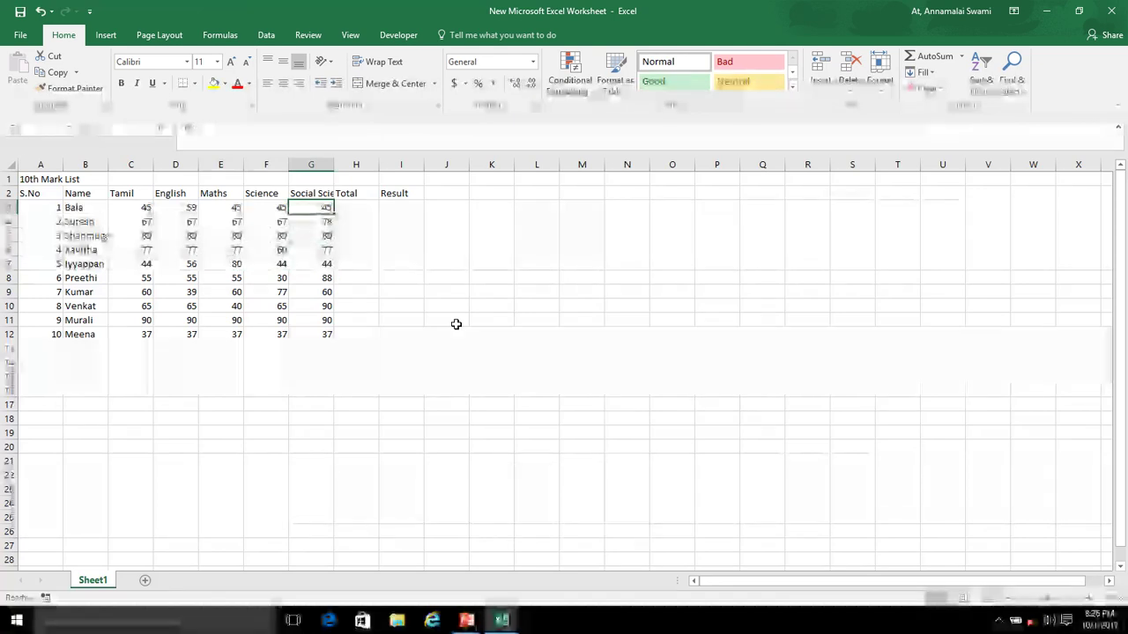
key(Right)
key(Up)
key(Down)
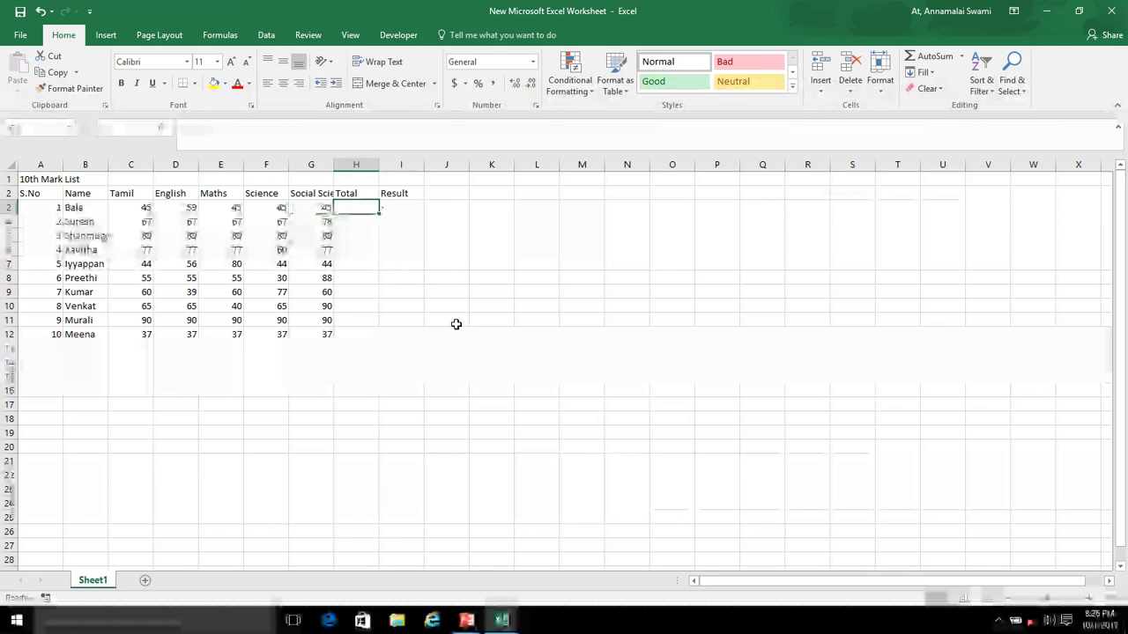
Enter =SUM(C3:G3) in H3, then select C3:G3 to confirm the status-bar sum.
text(=)
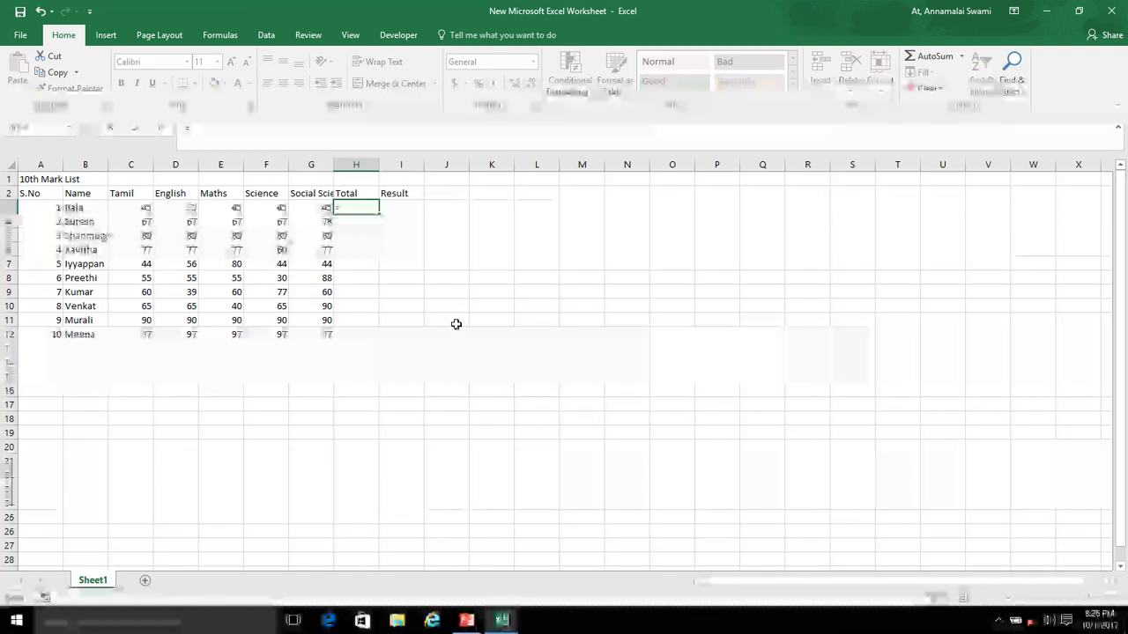
text(sum)
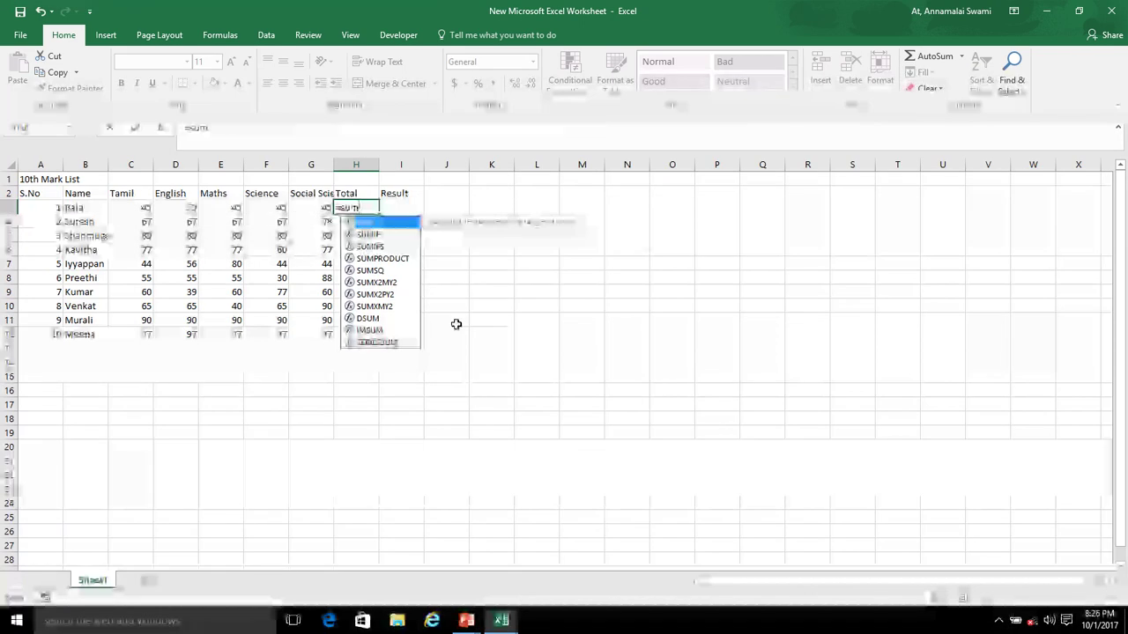
text(()
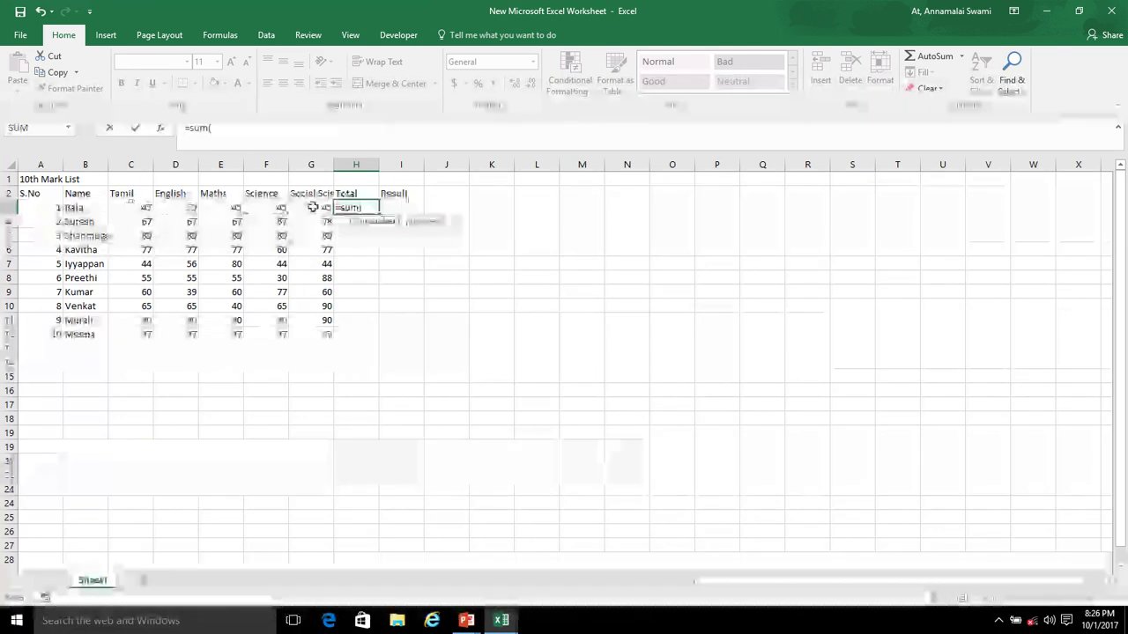
click(130, 208)
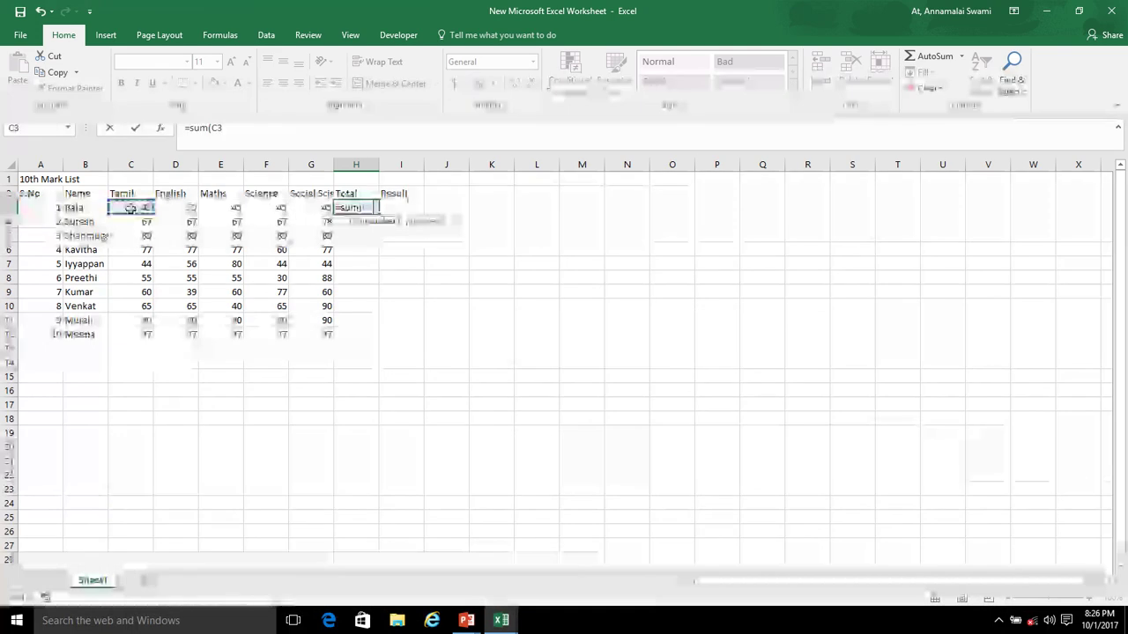
drag(155, 208, 299, 208)
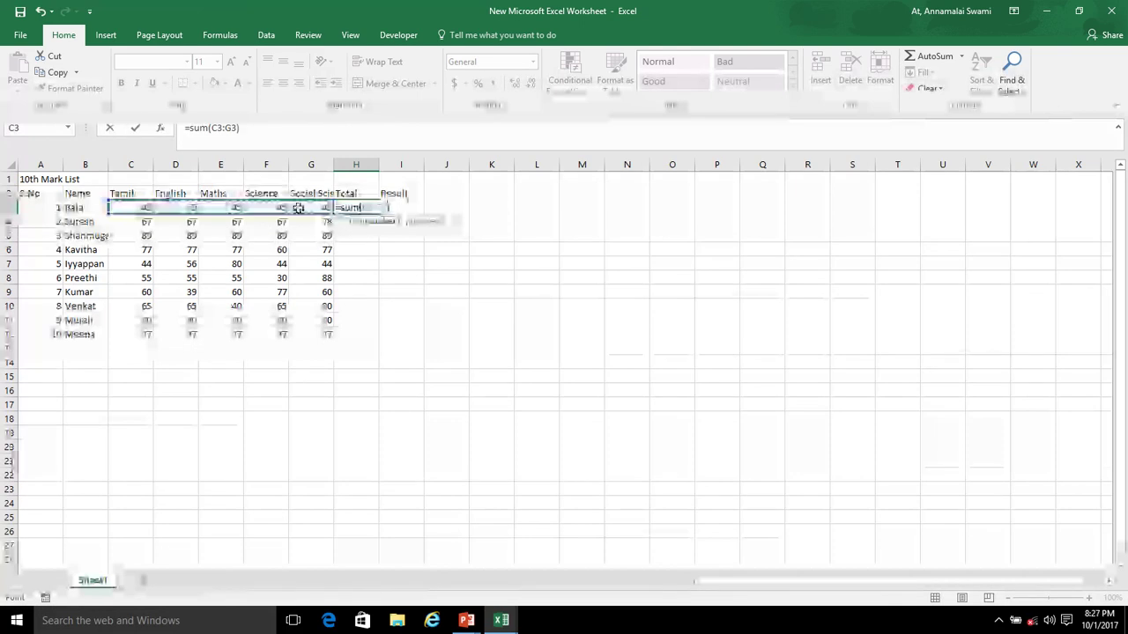
key(ctrl+Return)
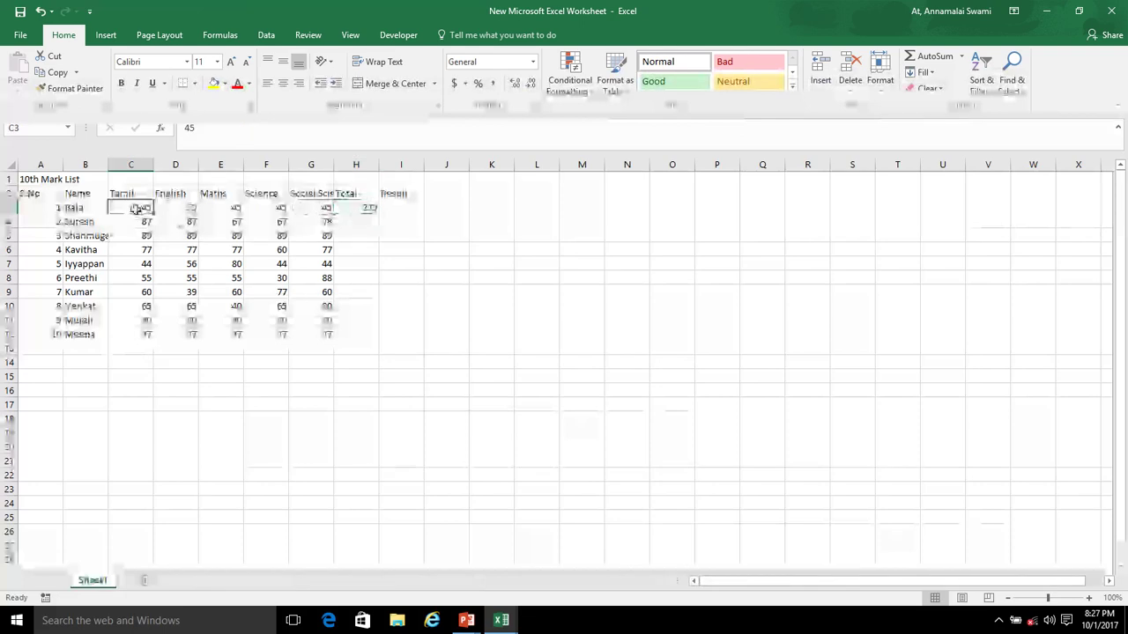
key(shift+Right)
key(shift+Right)
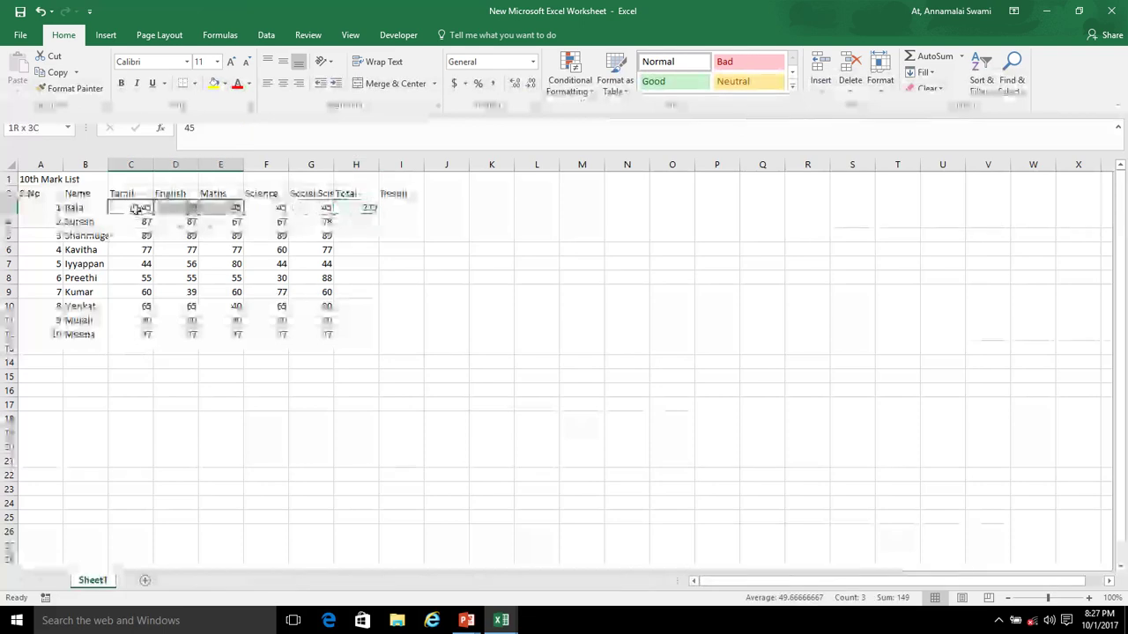
key(shift+Right)
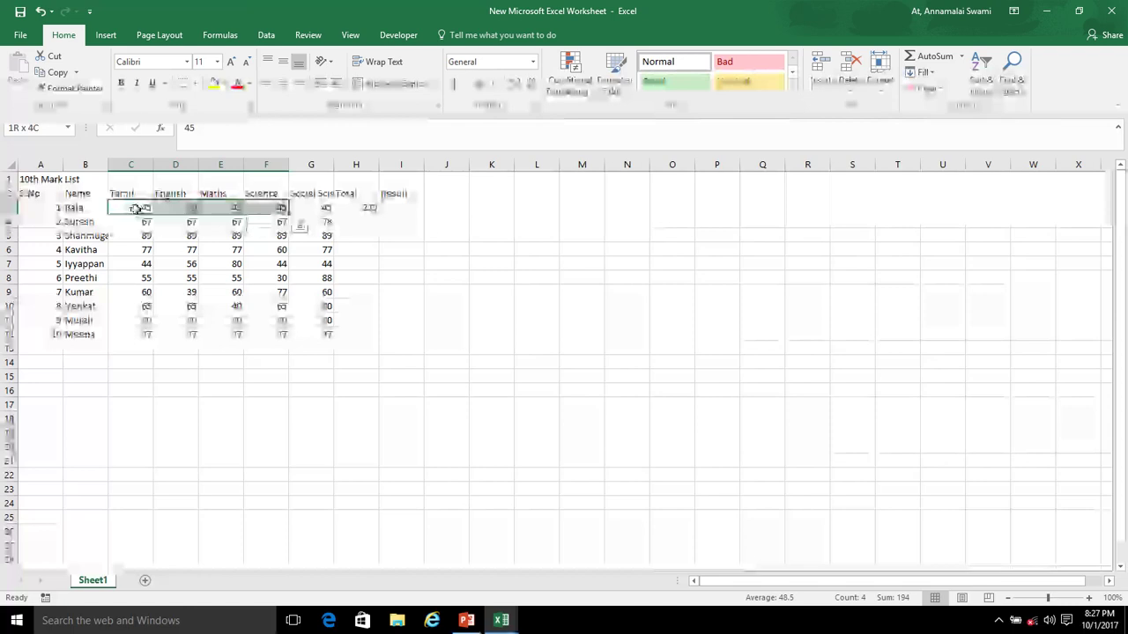
key(shift+Right)
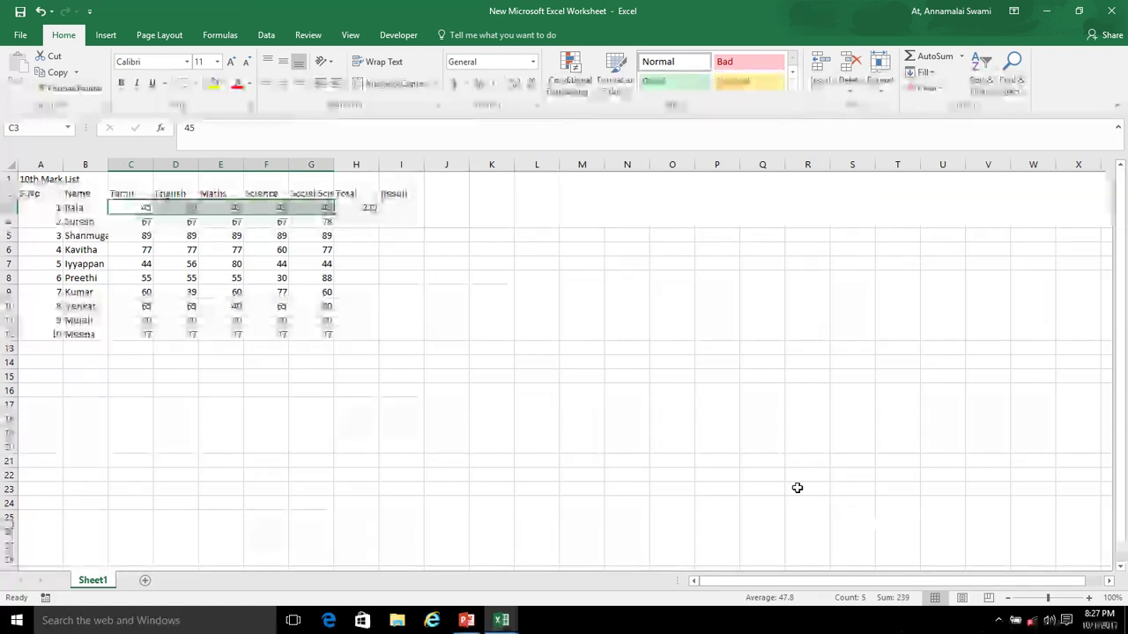
Copy H3's SUM formula down through H12 so every student gets a total.
click(368, 209)
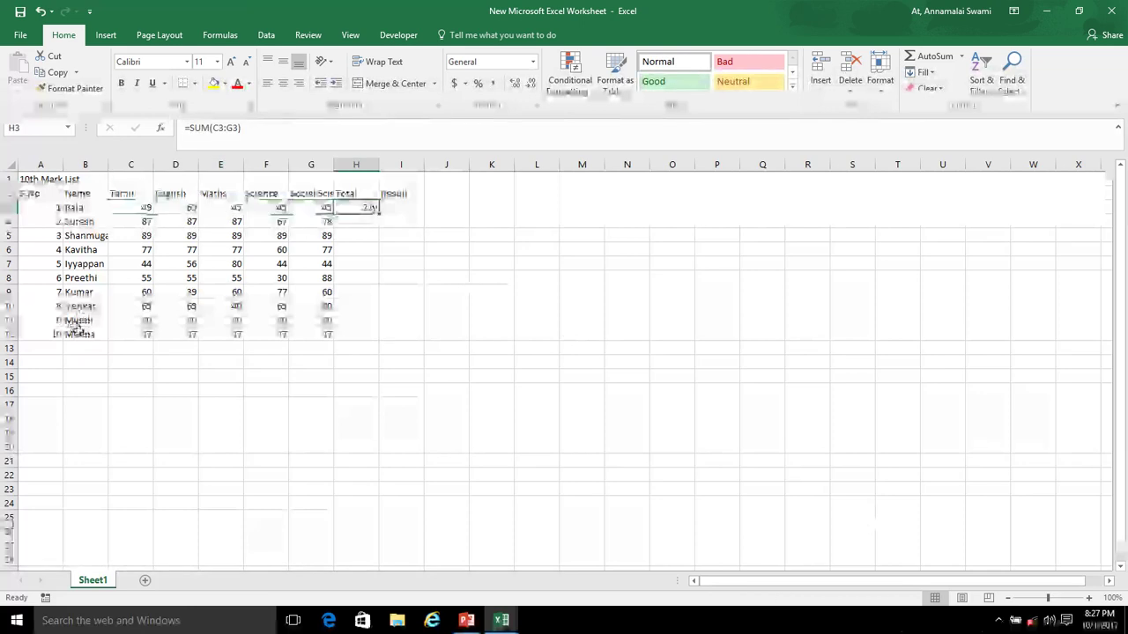
click(80, 335)
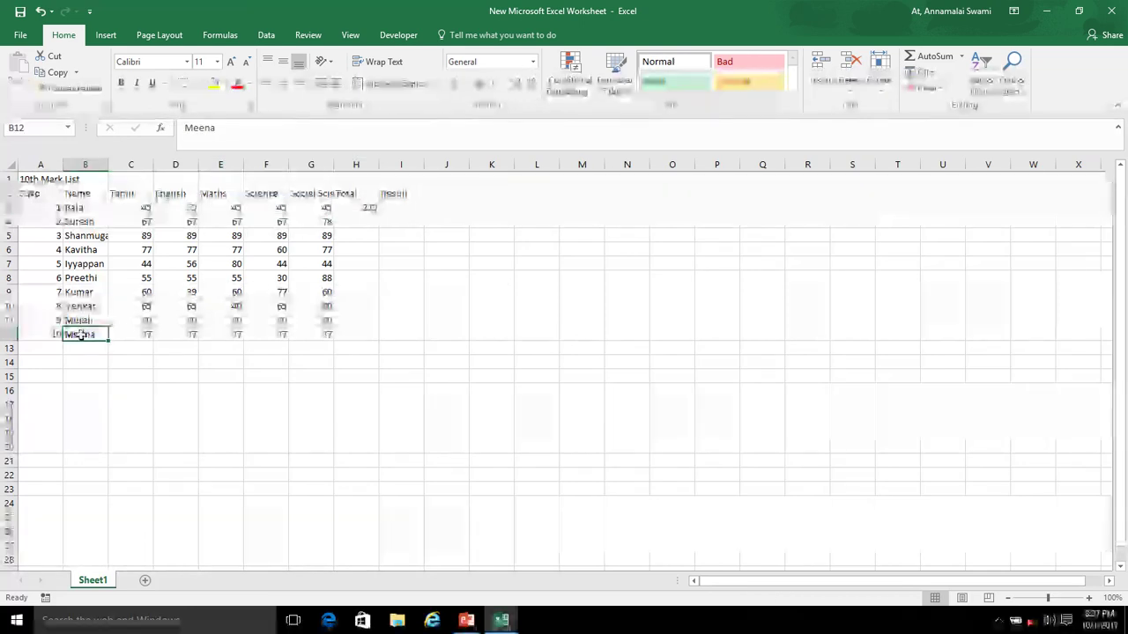
click(364, 210)
click(359, 223)
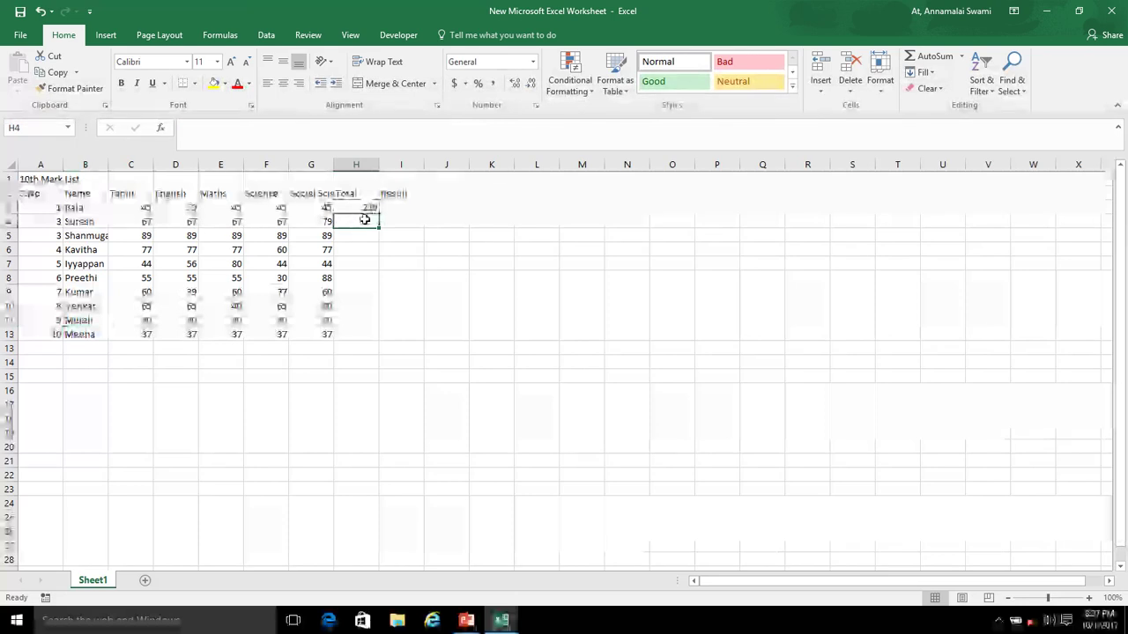
click(369, 208)
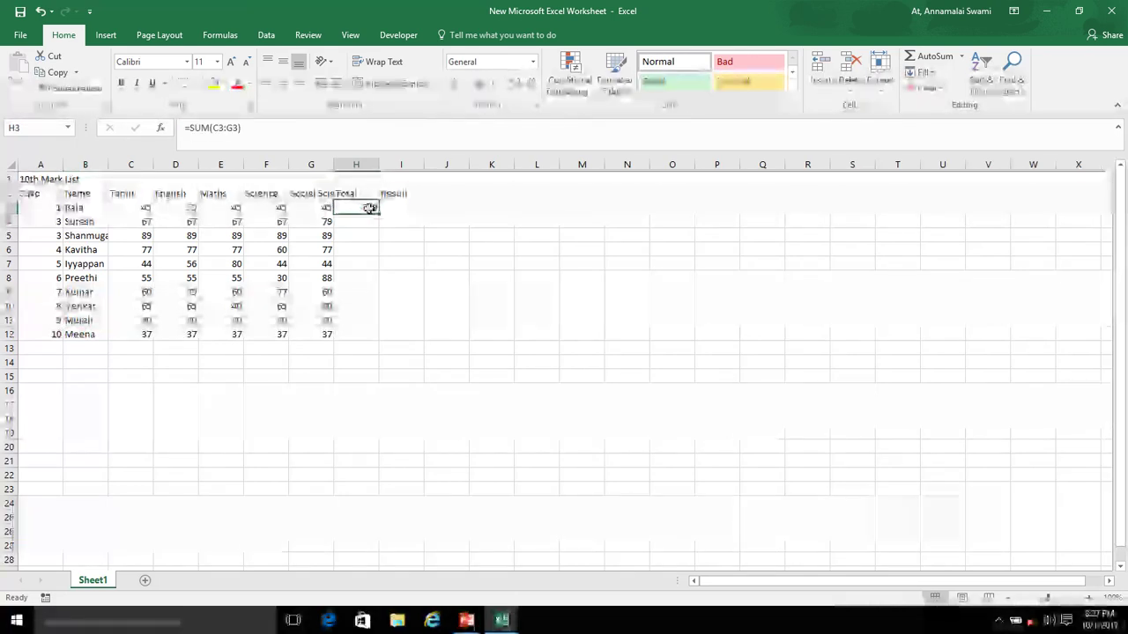
key(ctrl+c)
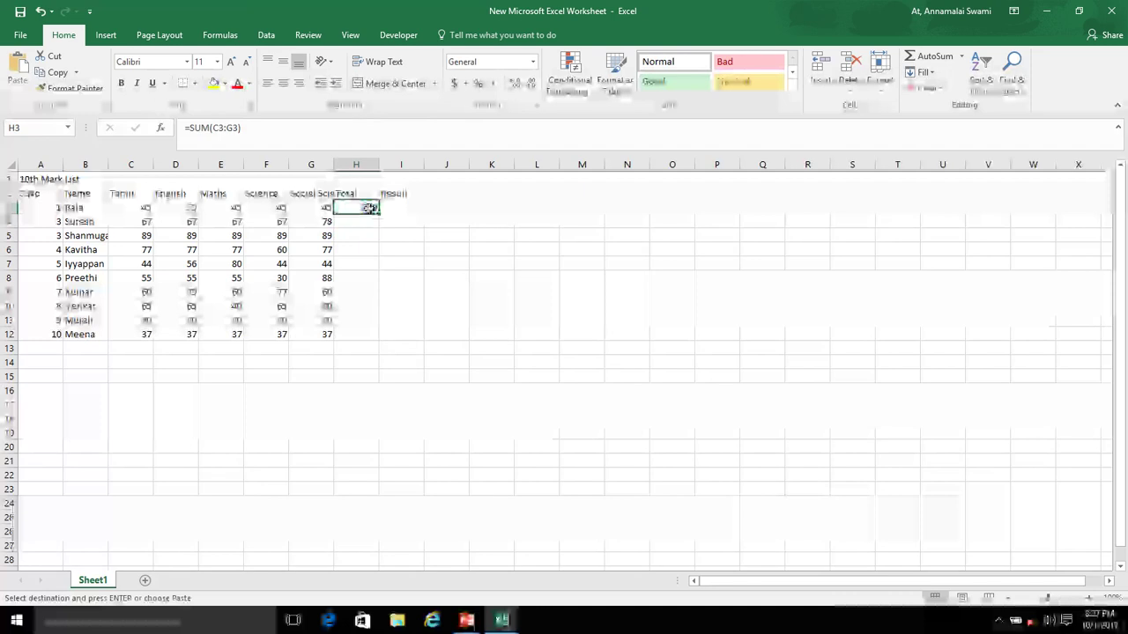
key(shift+Down)
key(shift+Down)
key(shift+Down)
key(shift+Down)
key(shift+Down)
key(shift+Down)
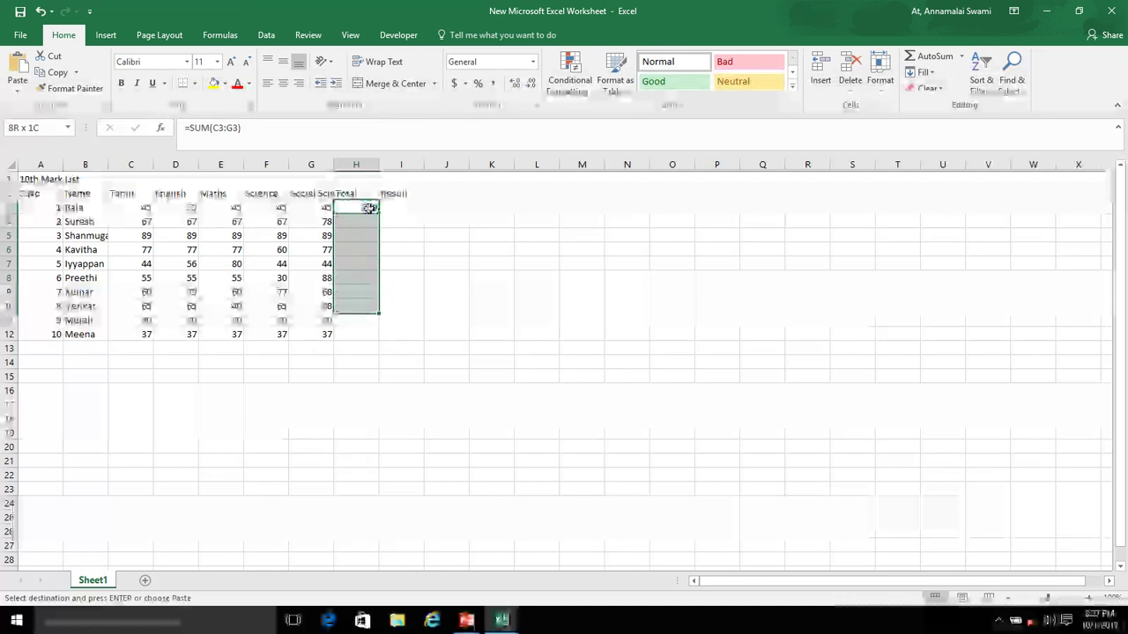
key(shift+Down)
key(shift+Down)
key(Return)
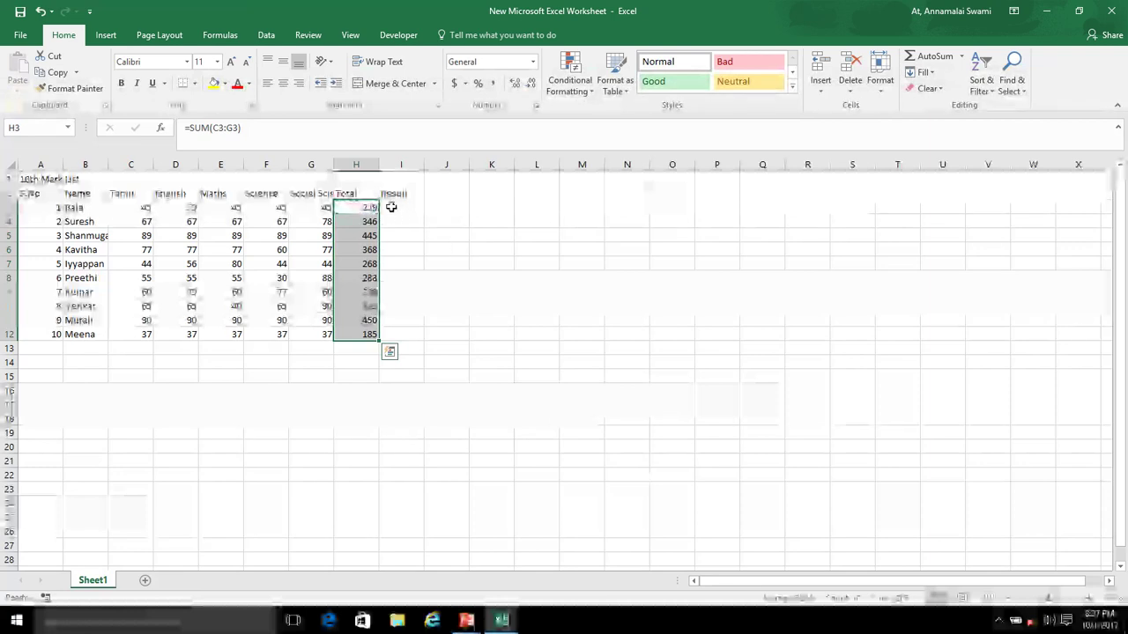
click(389, 207)
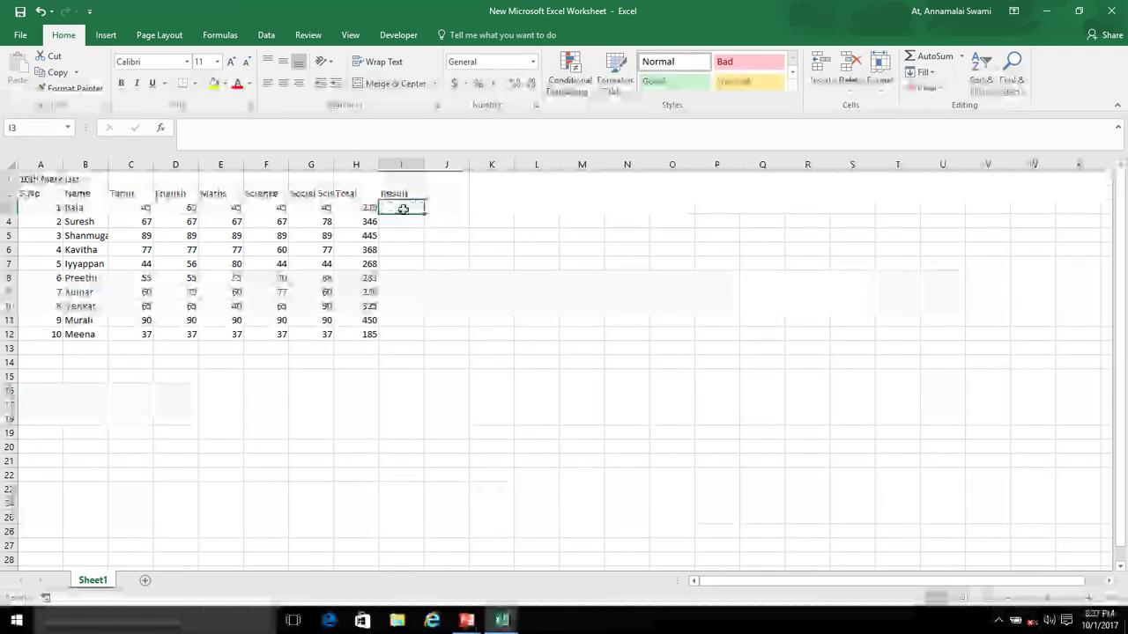
Select the students' marks from C3 down to row 9, then move to I3.
click(145, 220)
click(146, 211)
drag(146, 211, 330, 216)
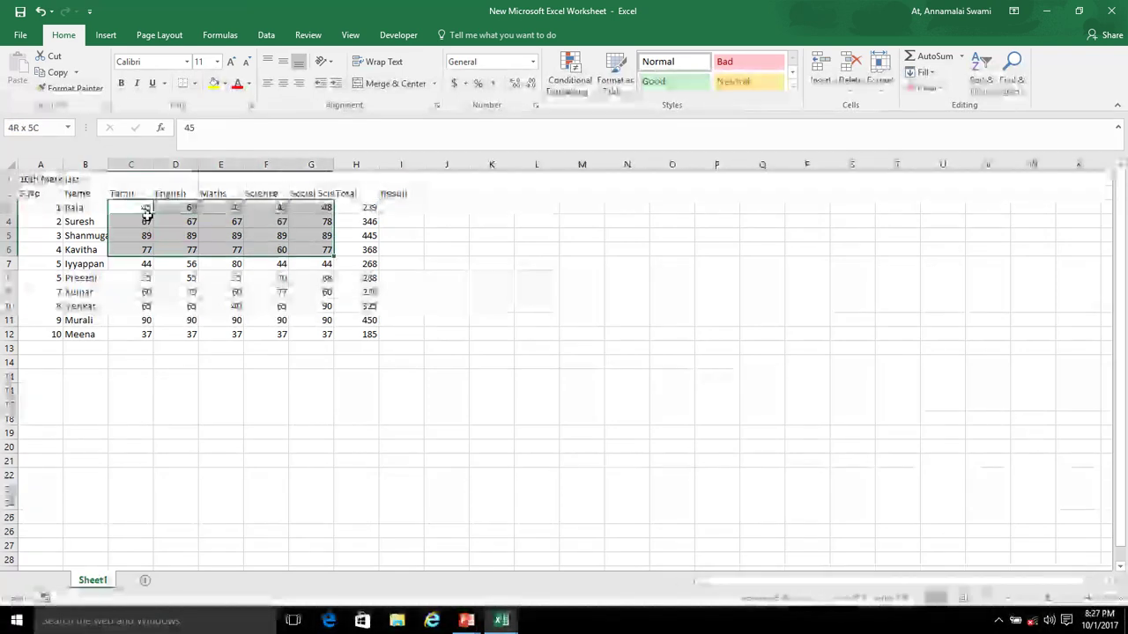
drag(330, 216, 317, 294)
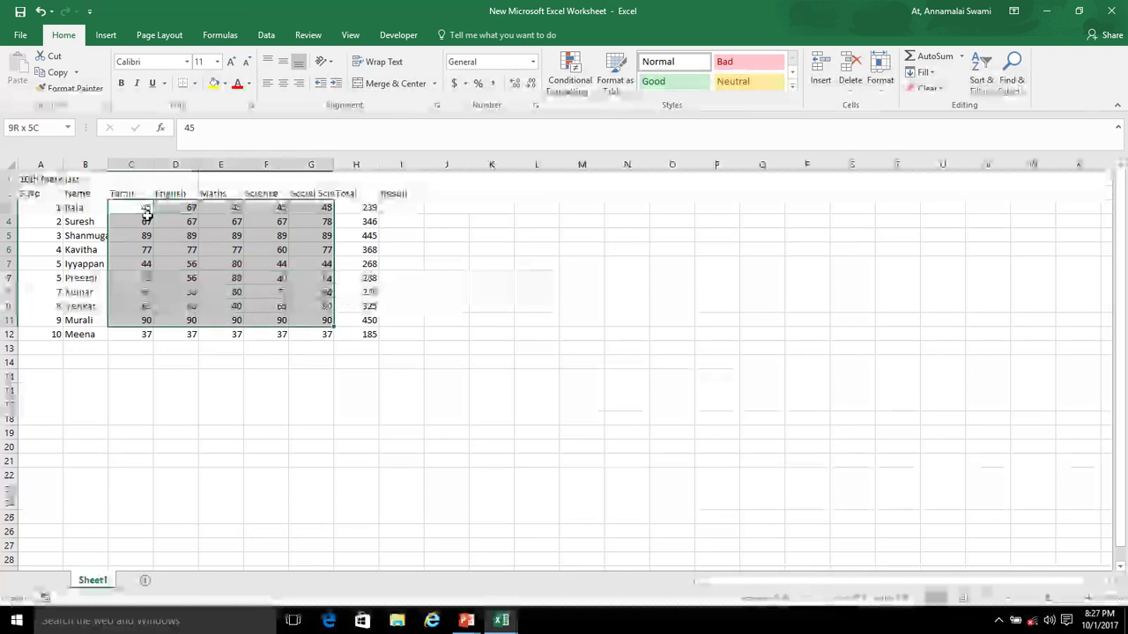
key(Right)
key(Right)
key(Right)
key(Right)
key(Right)
key(Right)
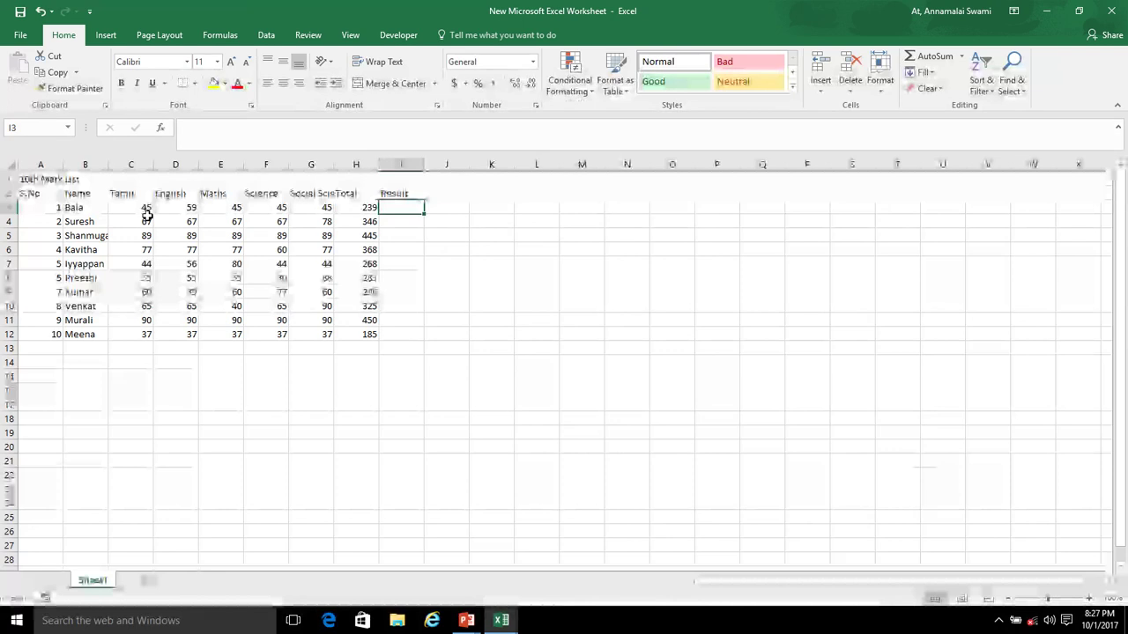
Enter 'Pass' in I3 and copy it down through I12.
text(Pass)
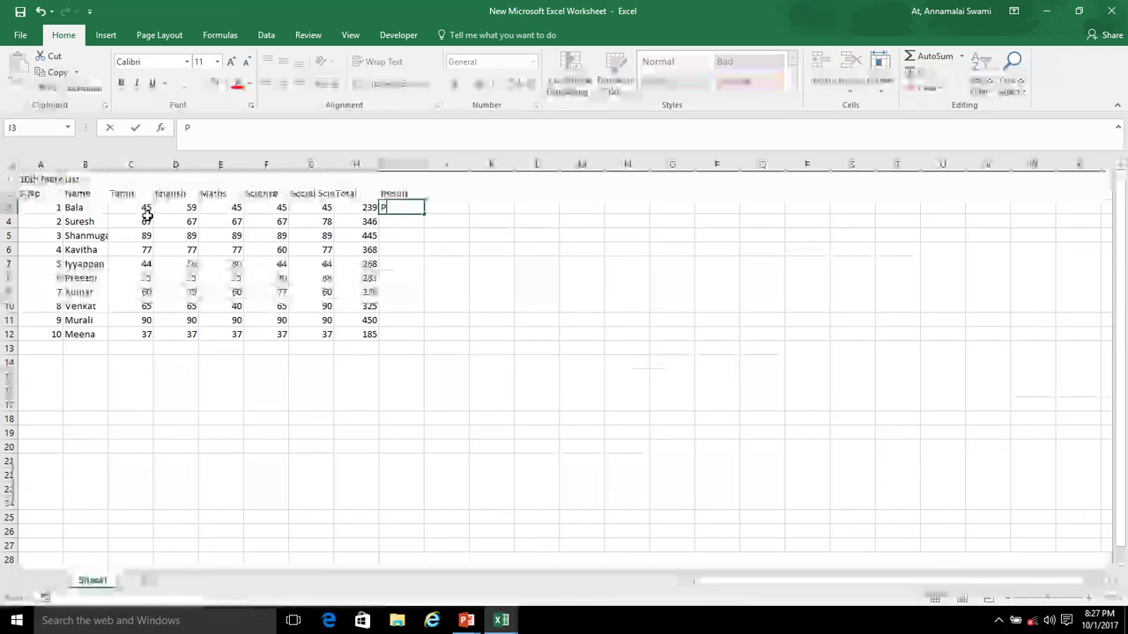
key(Return)
key(Up)
key(ctrl+c)
key(shift+Down)
key(shift+Down)
key(shift+Down)
key(shift+Down)
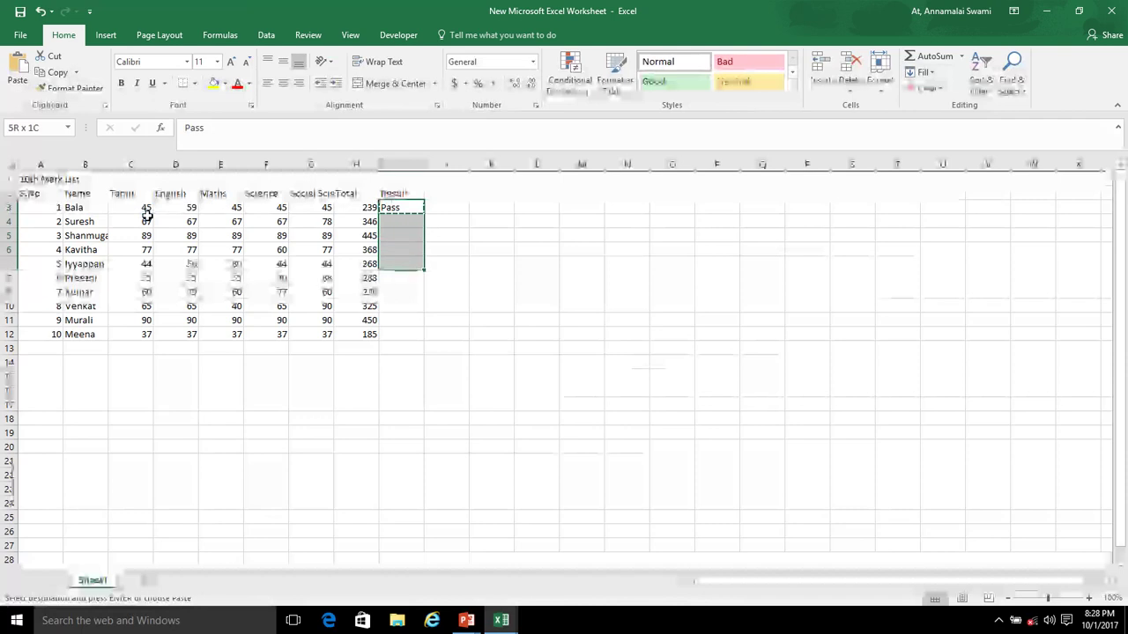
key(shift+Down)
key(shift+Down)
key(shift+Down)
key(shift+Down)
key(shift+Down)
key(Return)
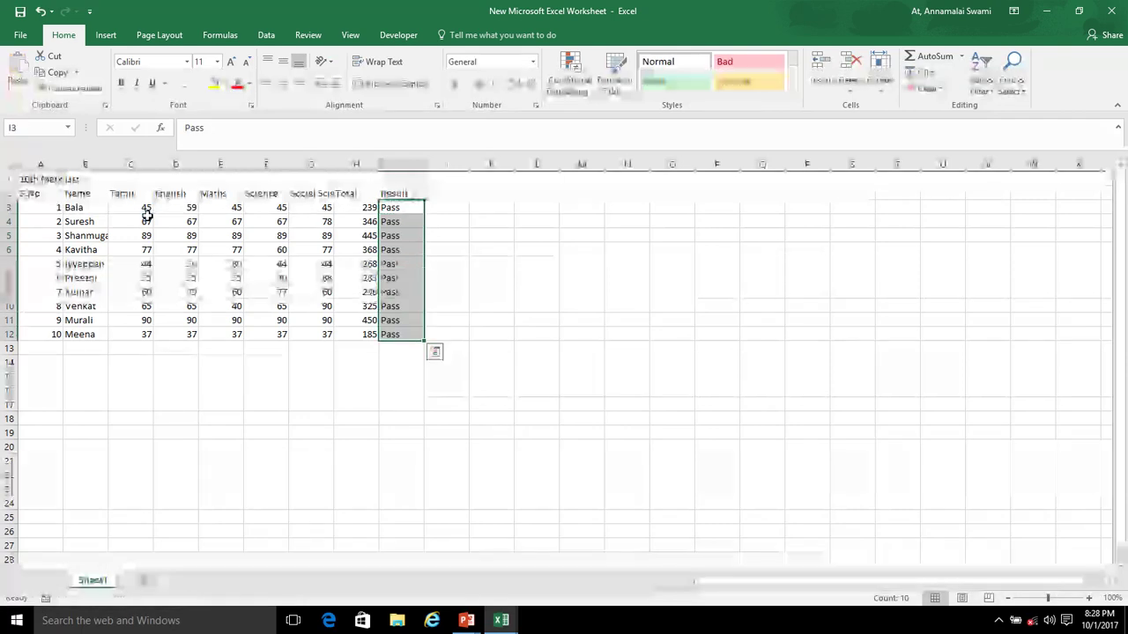
key(Up)
key(Down)
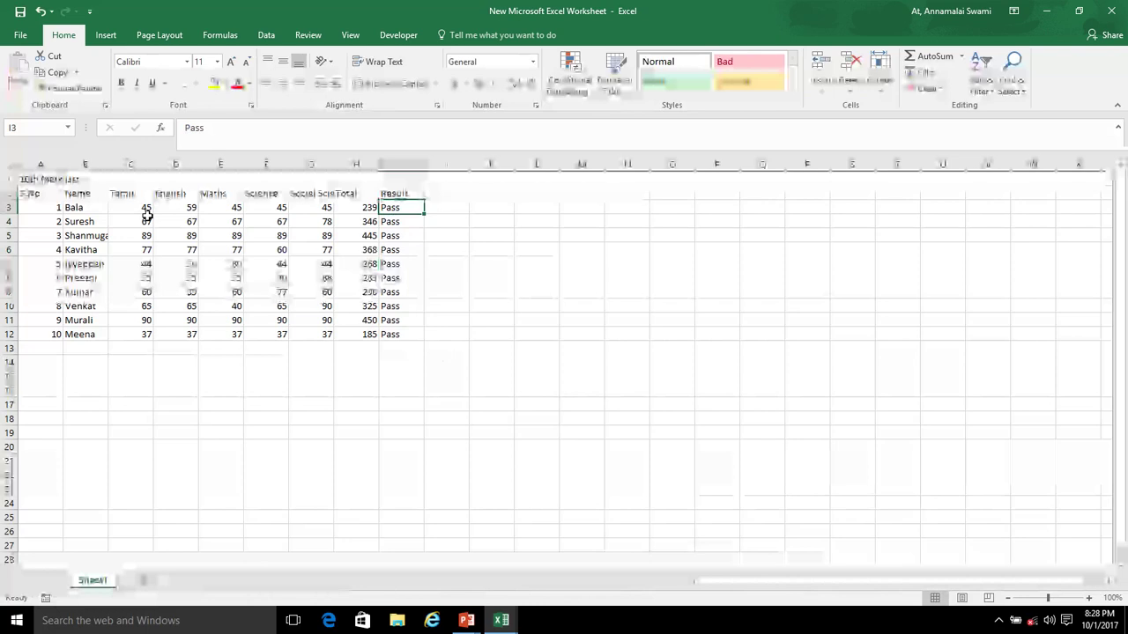
key(Left)
key(Left)
key(Left)
key(Left)
key(Left)
key(Left)
key(Left)
key(Left)
key(Up)
key(Up)
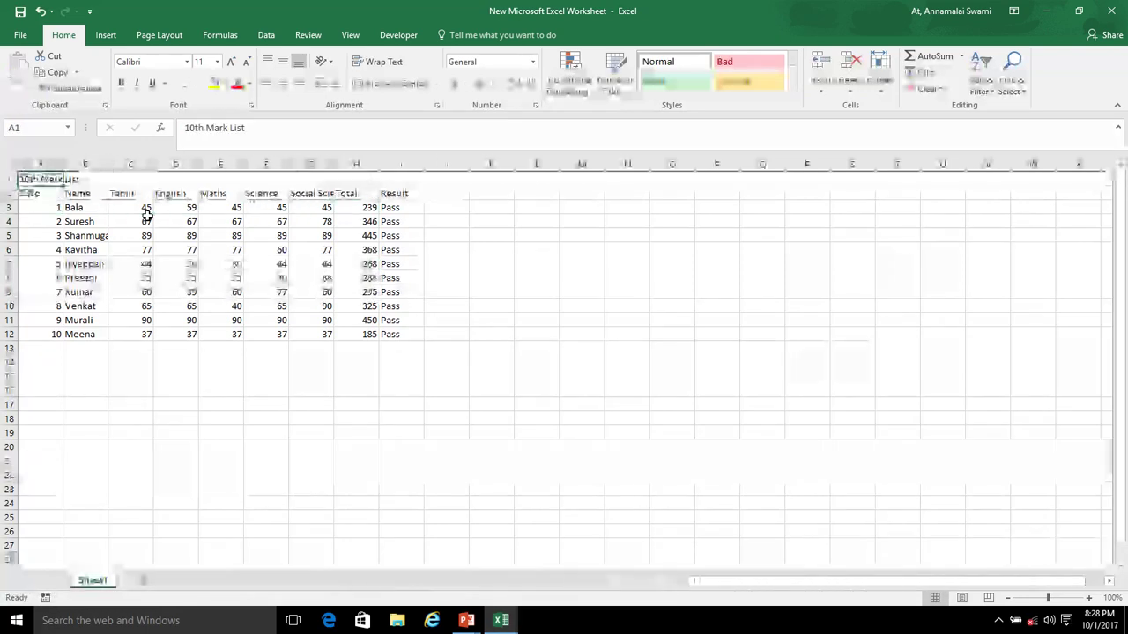
key(Down)
key(Down)
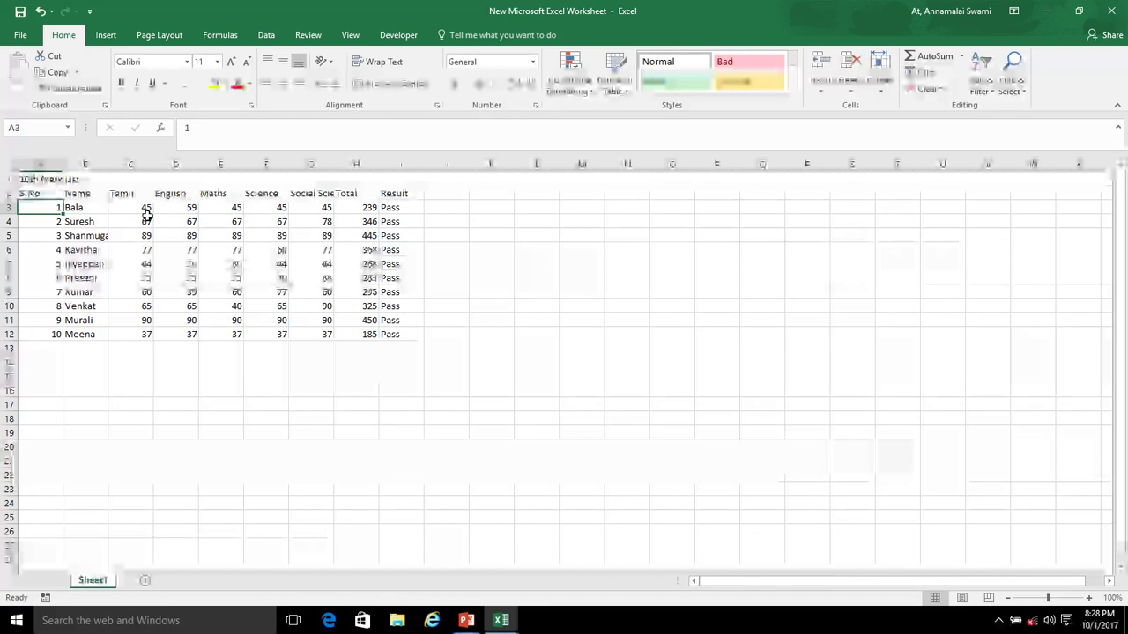
key(Right)
key(Right)
key(Right)
key(Right)
key(Right)
key(Right)
key(Right)
key(Right)
key(Down)
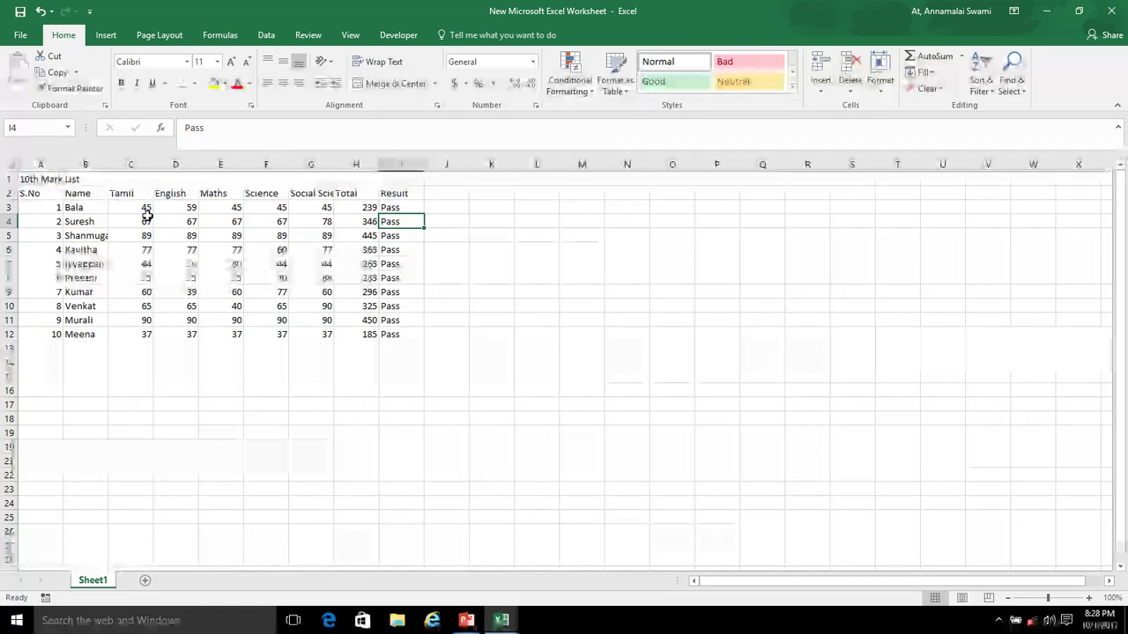
key(Left)
key(Left)
key(Left)
key(Left)
key(Left)
key(Left)
key(Left)
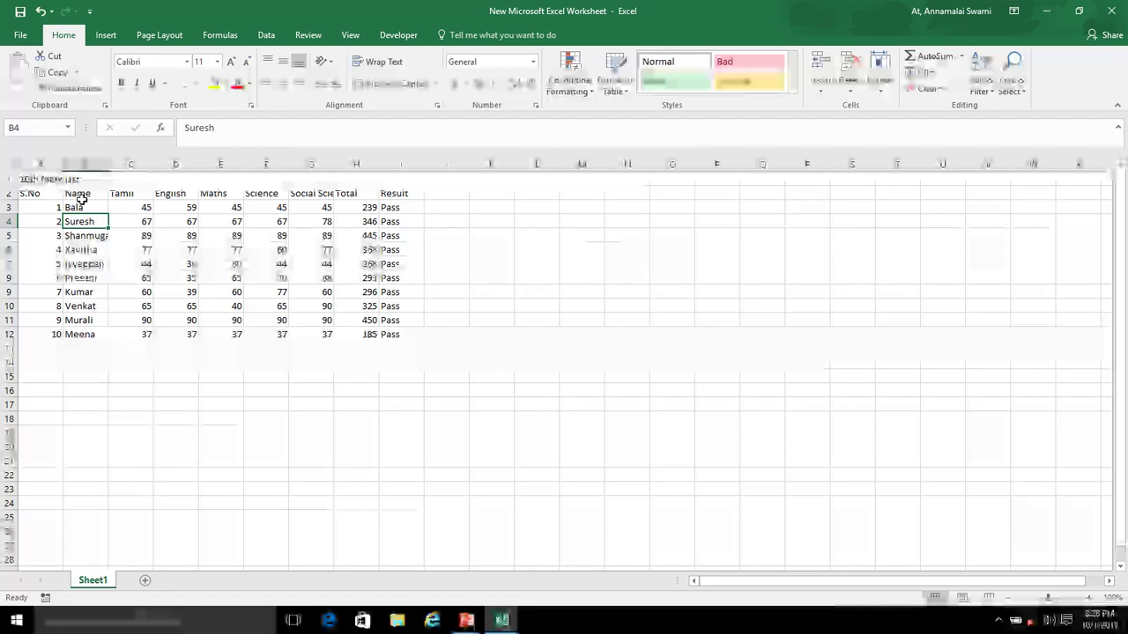
click(52, 178)
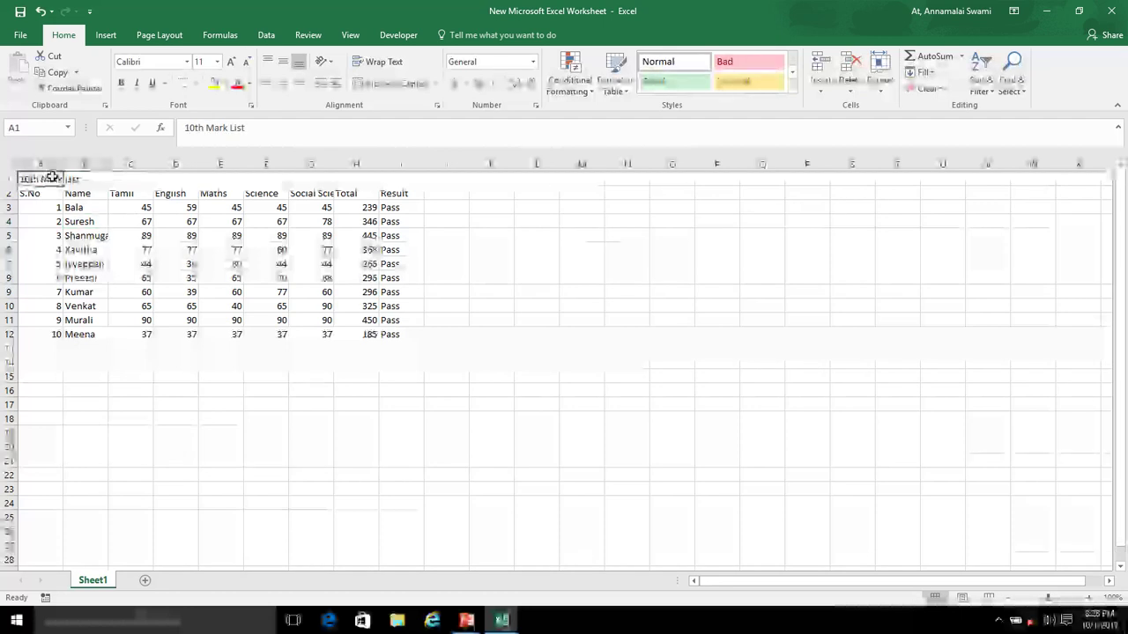
Select the mark table A1:I12, from the title through the Result column.
key(shift+Right)
key(shift+Right)
key(shift+Right)
key(shift+Right)
key(shift+Right)
key(shift+Right)
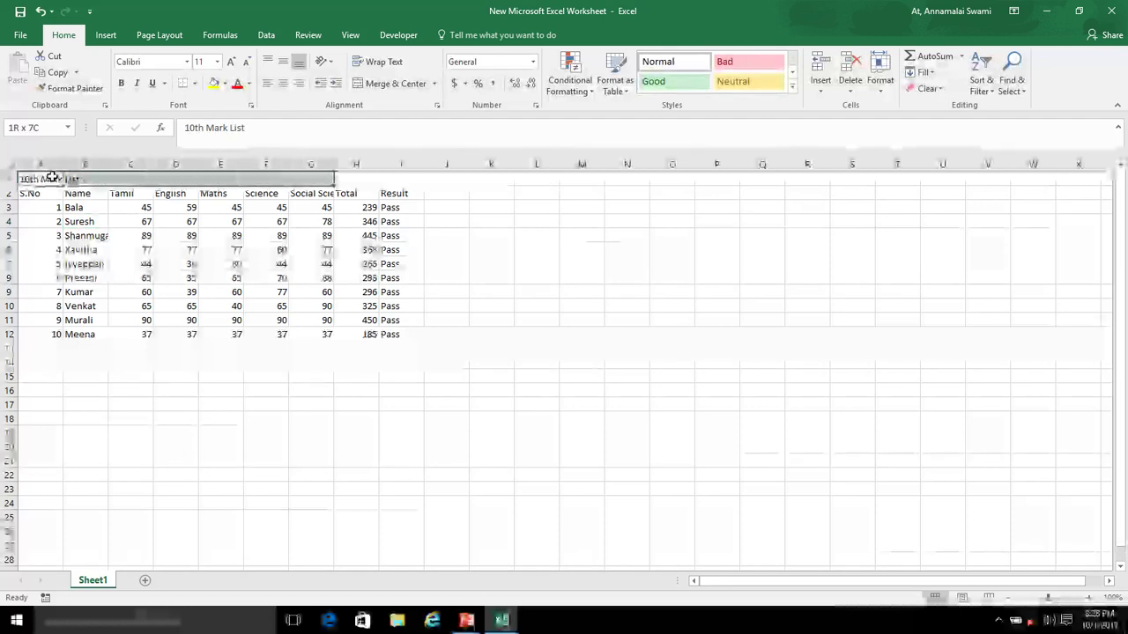
key(shift+Right)
key(shift+Right)
key(shift+Down)
key(shift+Down)
key(shift+Down)
key(shift+Down)
key(shift+Down)
key(shift+Down)
key(shift+Down)
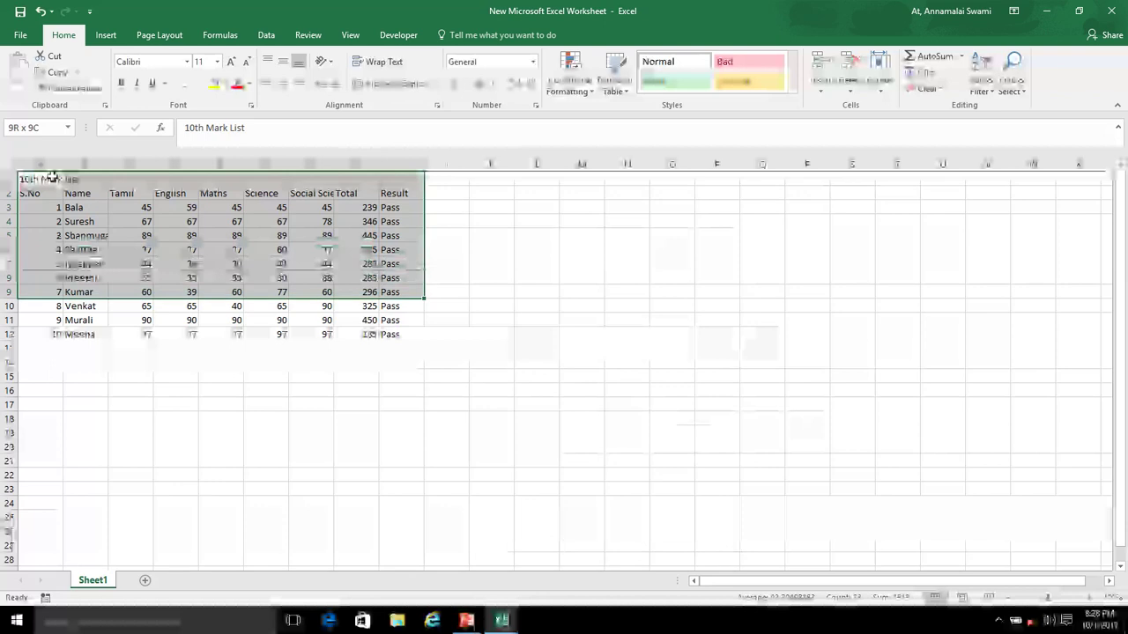
key(shift+Down)
key(shift+Down)
key(shift+Down)
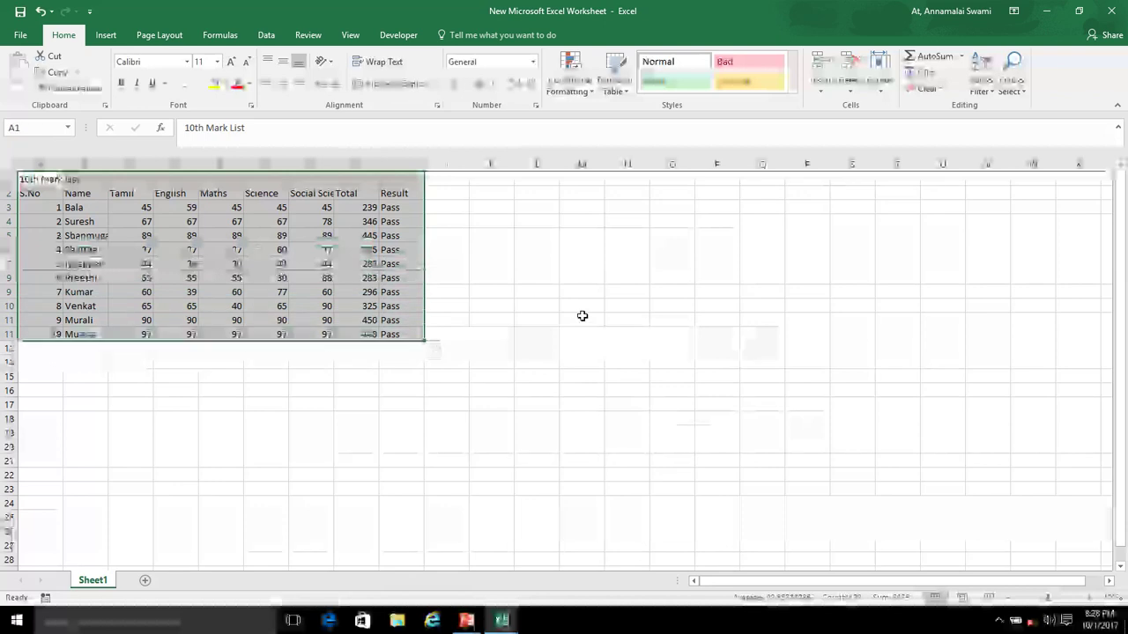
click(581, 317)
click(24, 180)
drag(23, 180, 354, 324)
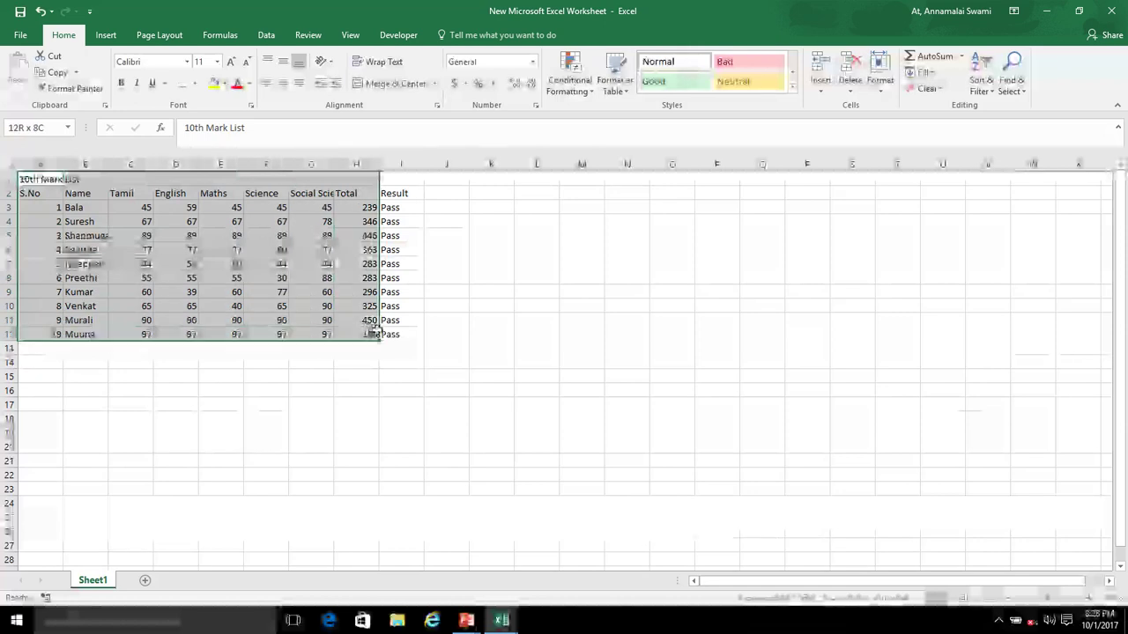
drag(353, 323, 390, 330)
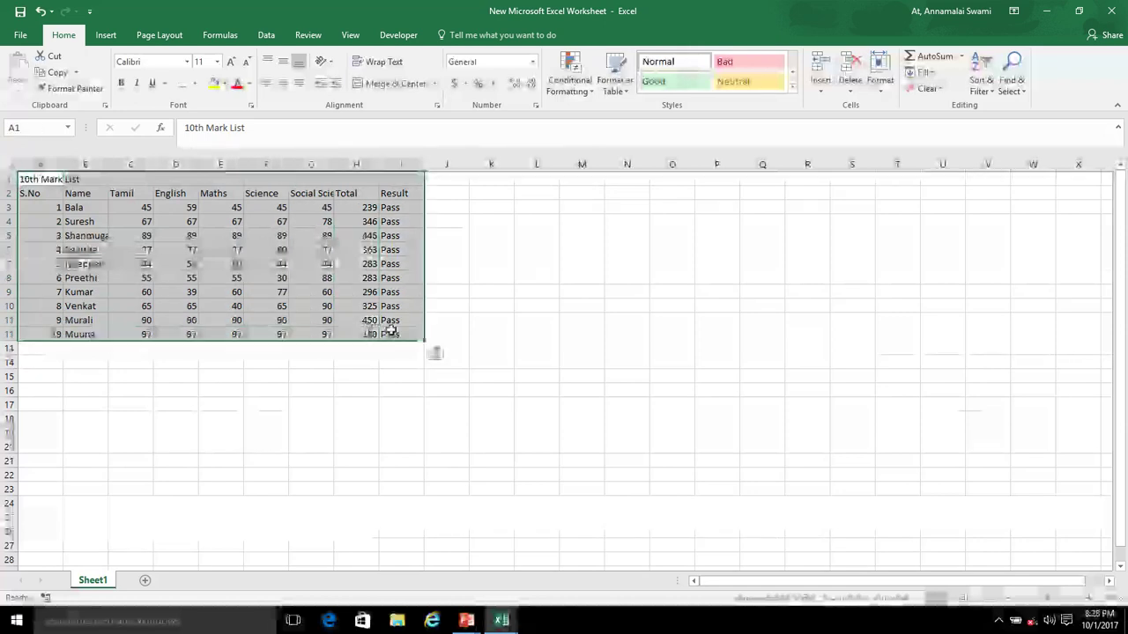
Apply All Borders to the selected table and bring the zoom back to 100%.
click(193, 84)
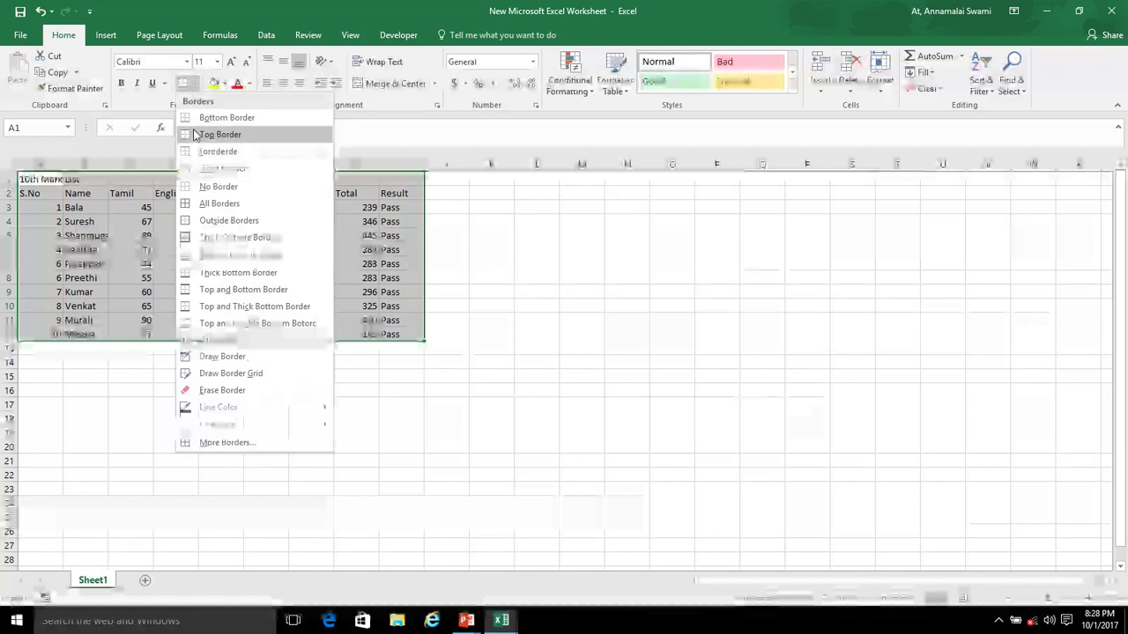
click(222, 204)
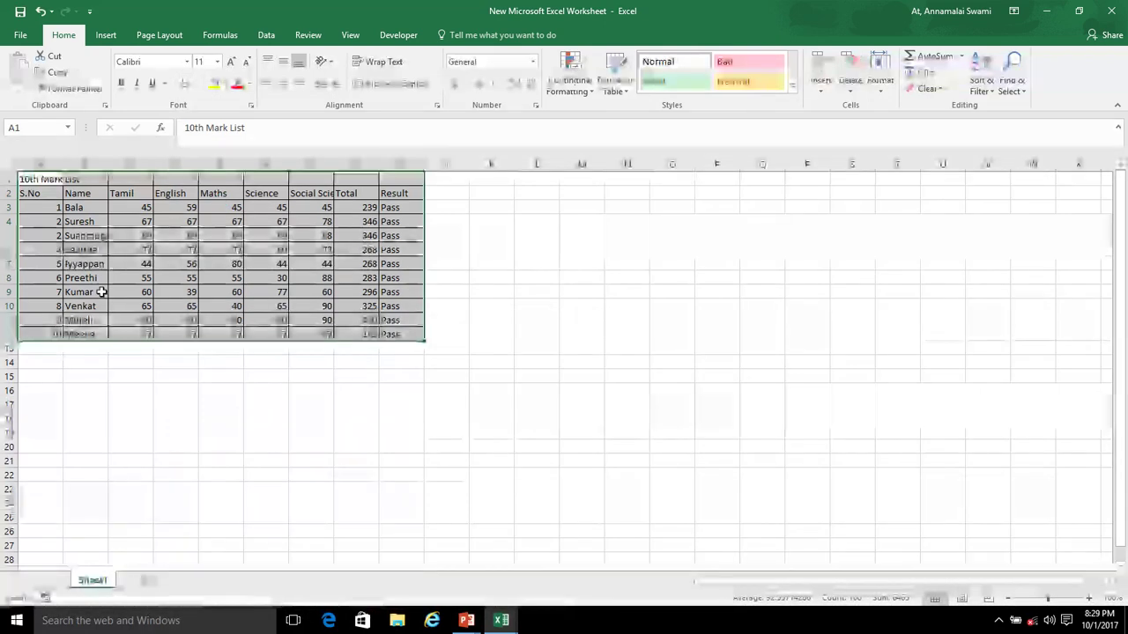
click(62, 262)
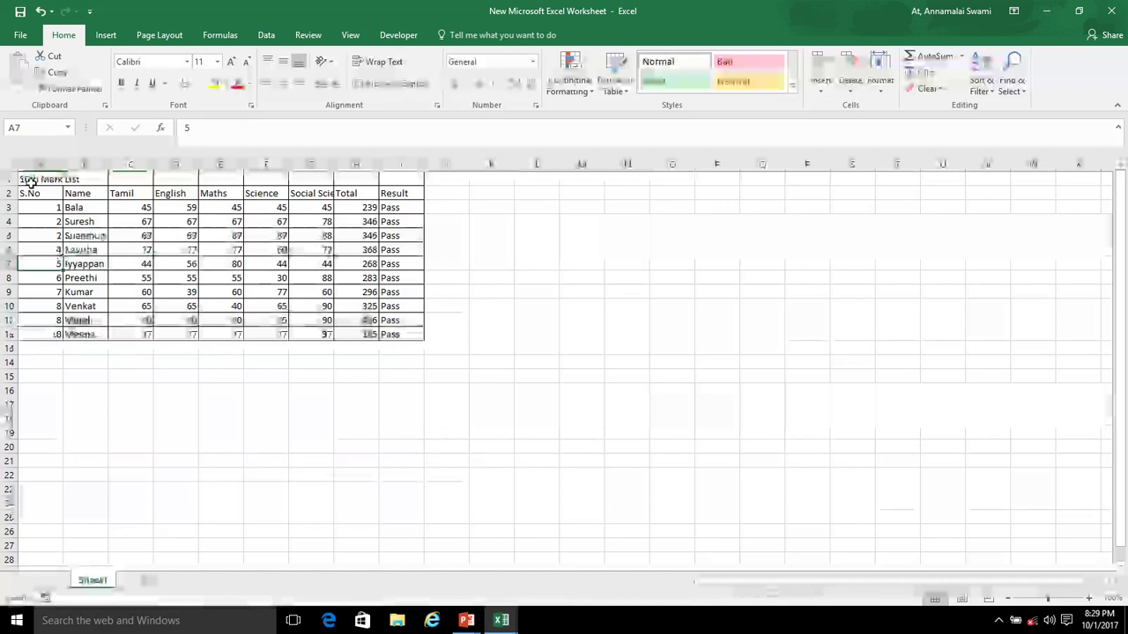
click(29, 179)
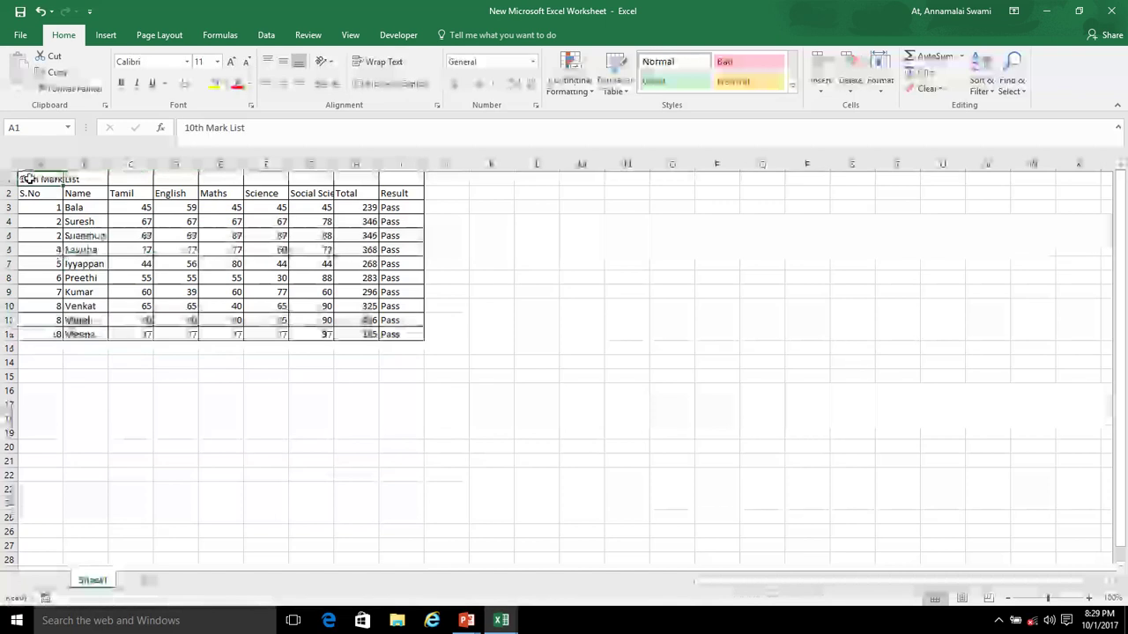
ctrl+scroll(29, 182, down, 2)
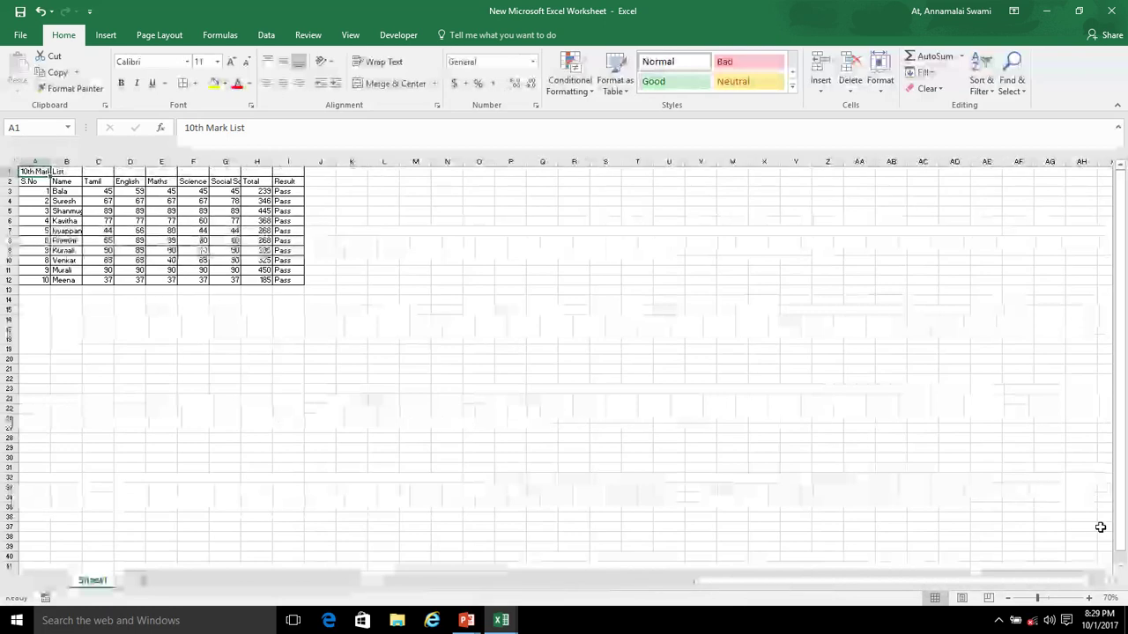
click(1090, 598)
click(1089, 599)
click(1090, 598)
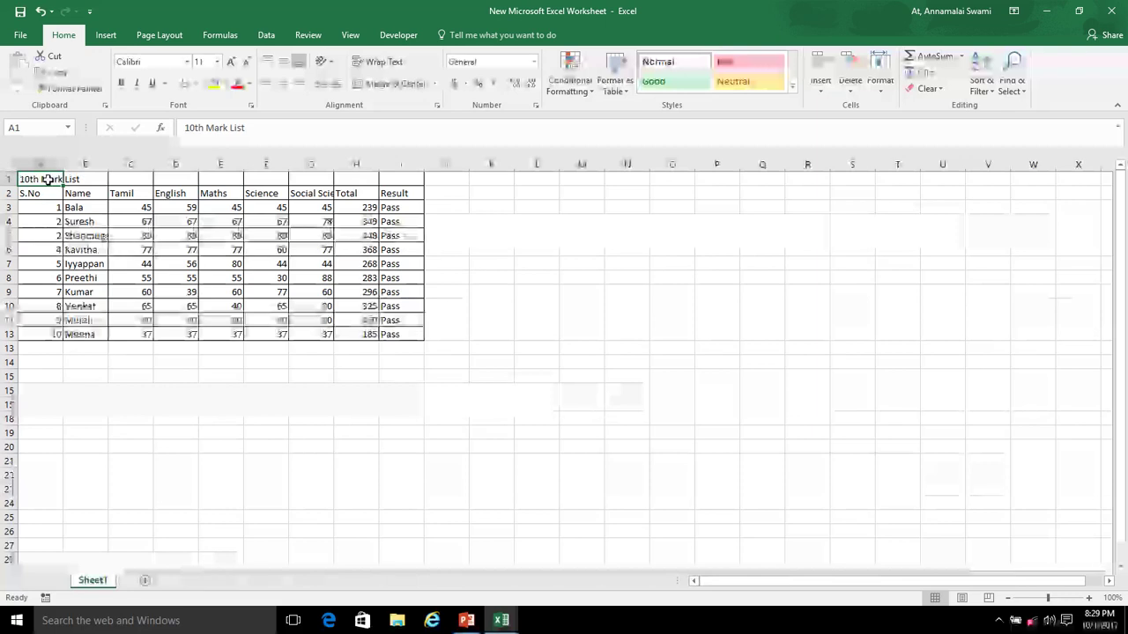
Select A1:I1 and apply Merge & Center to the '10th Mark List' title.
key(shift+Right)
key(shift+Right)
key(shift+Right)
key(shift+Right)
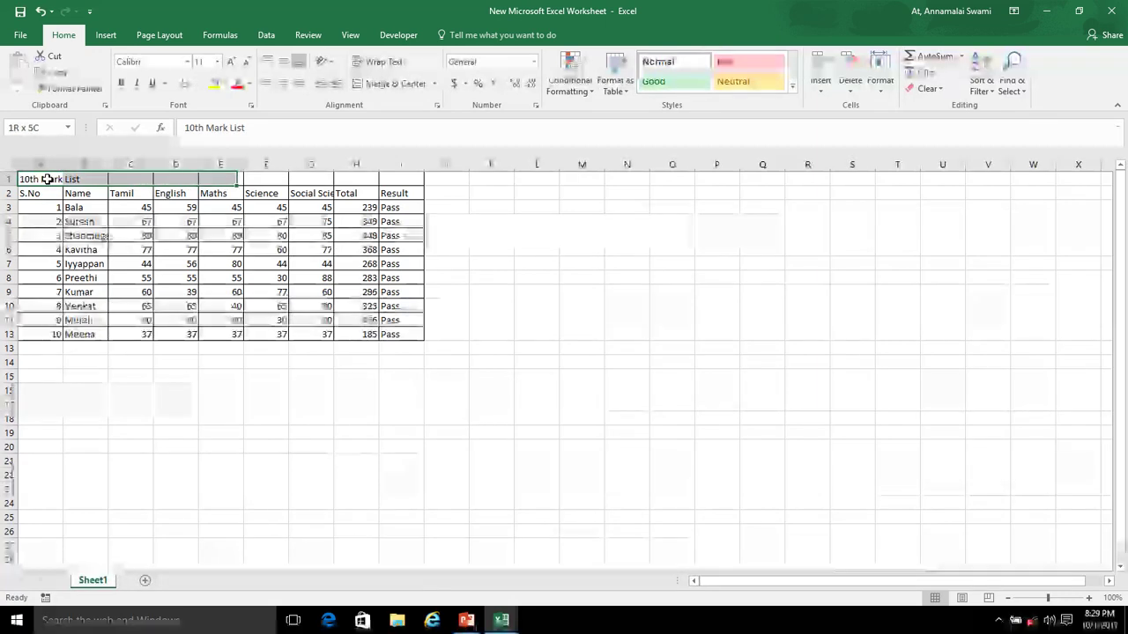
key(shift+Right)
key(shift+Right)
key(shift+Right)
key(shift+Right)
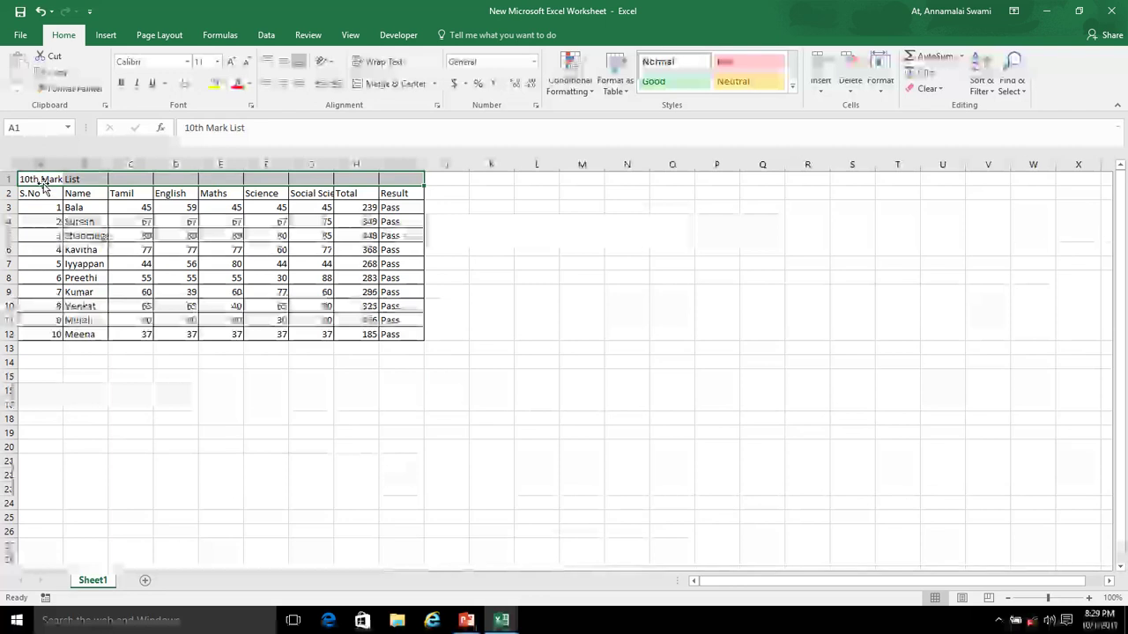
click(42, 179)
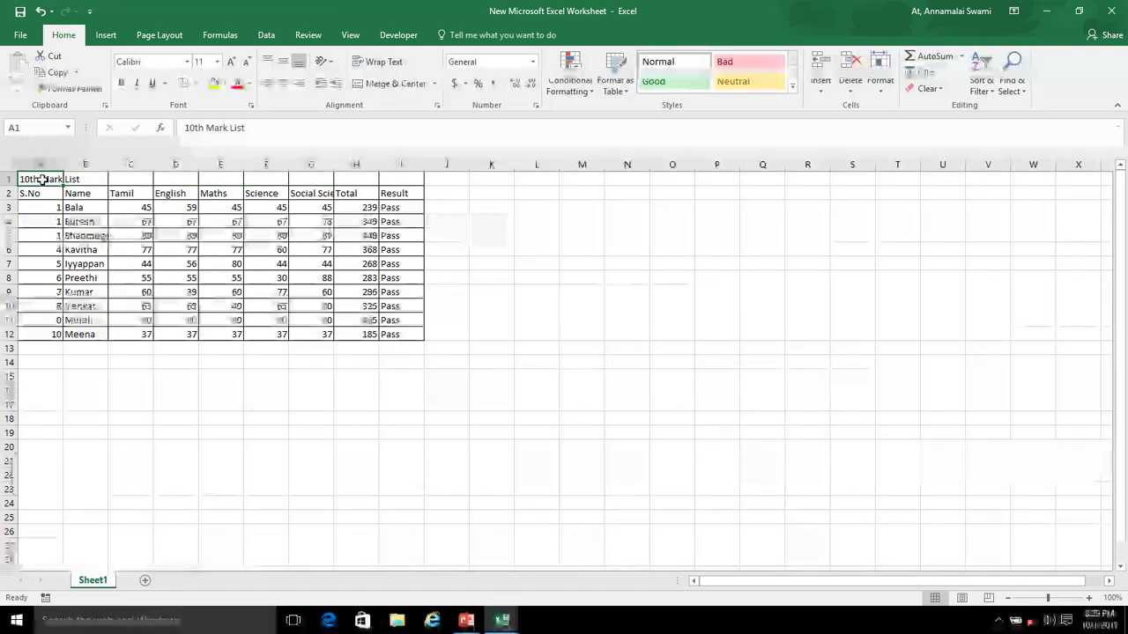
key(shift+Right)
key(shift+Right)
key(shift+Right)
key(shift+Right)
key(shift+Right)
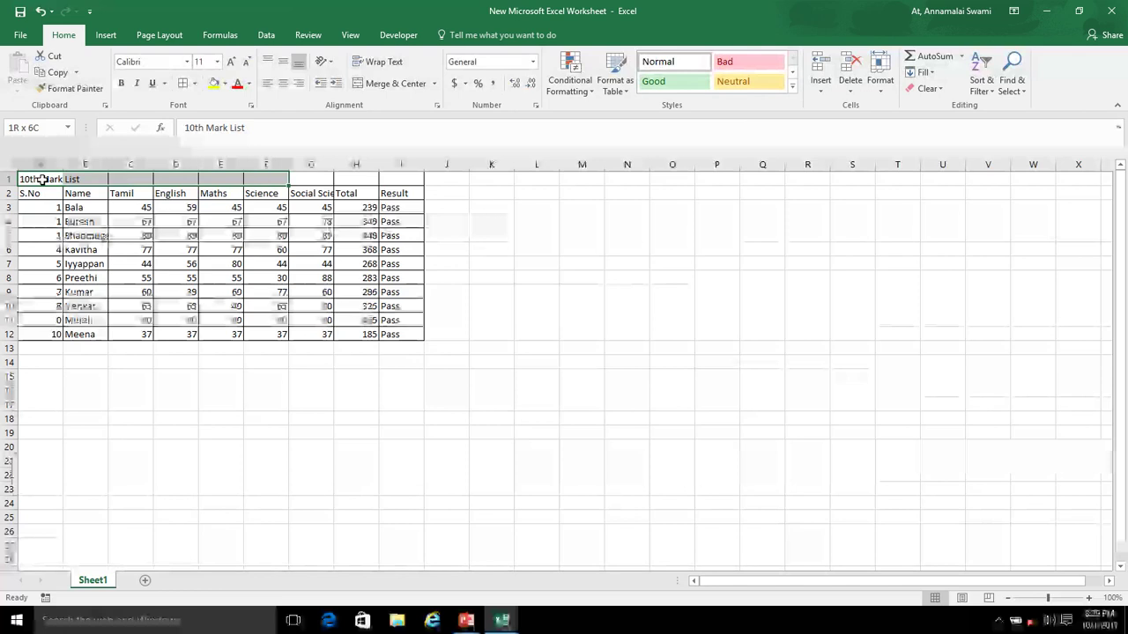
key(shift+Right)
key(shift+Right)
key(shift+Right)
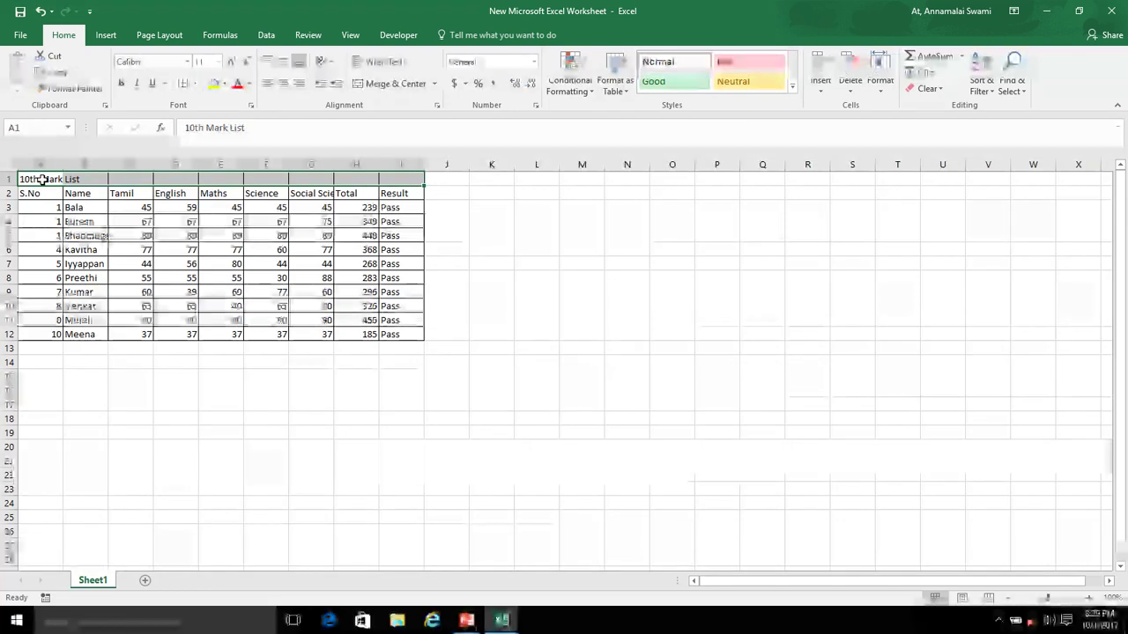
click(390, 83)
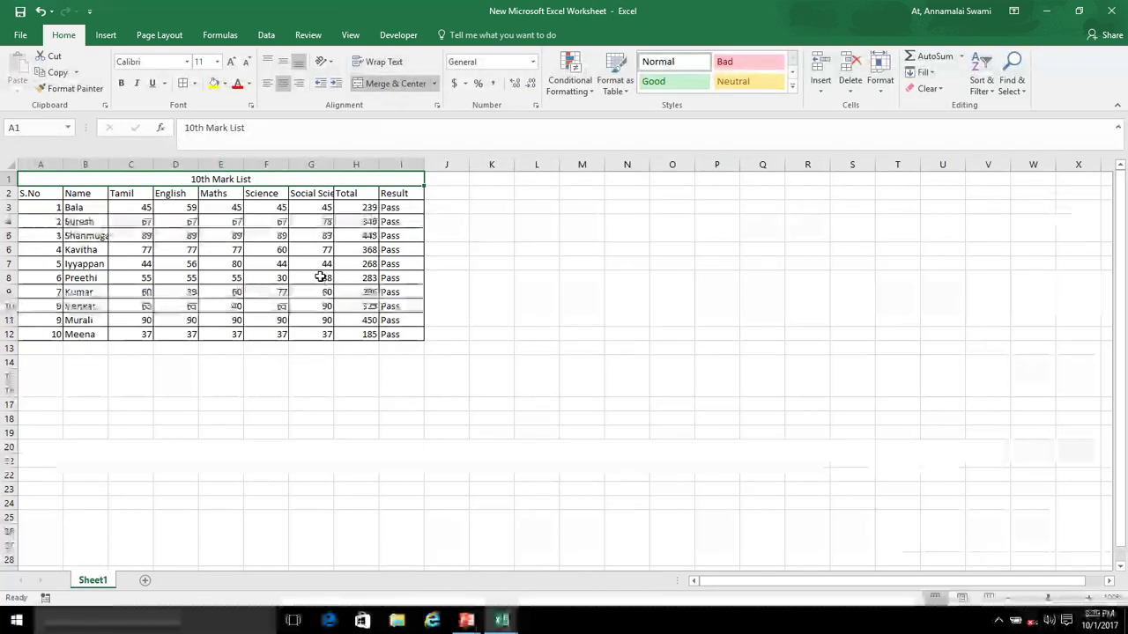
click(320, 277)
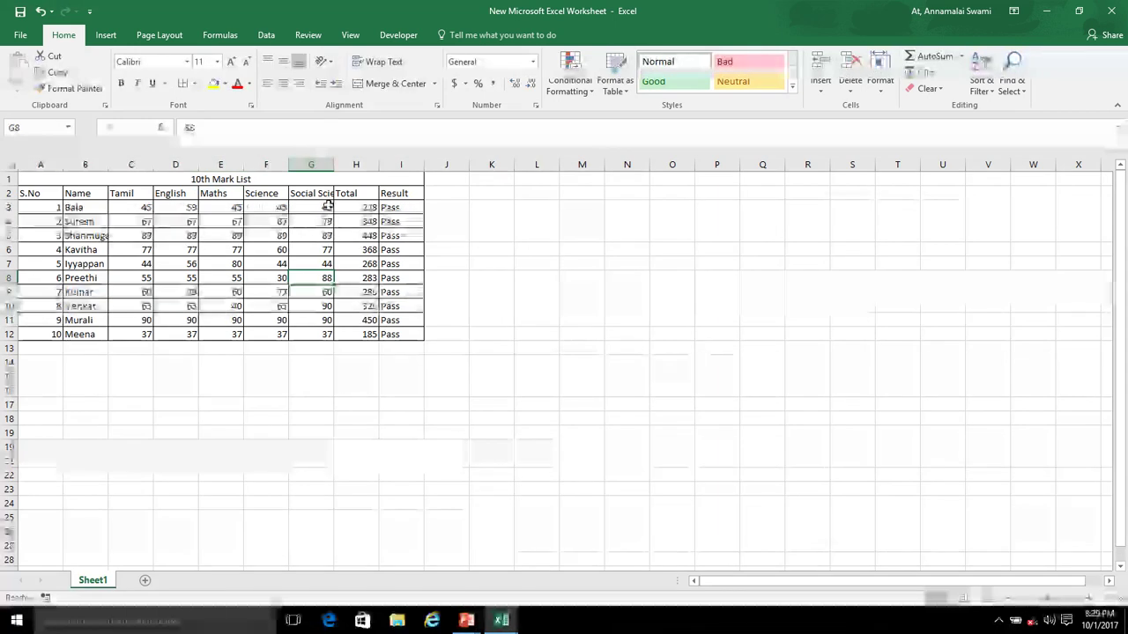
Drag column G's right border wider until the 'Social Science' header fits.
click(363, 179)
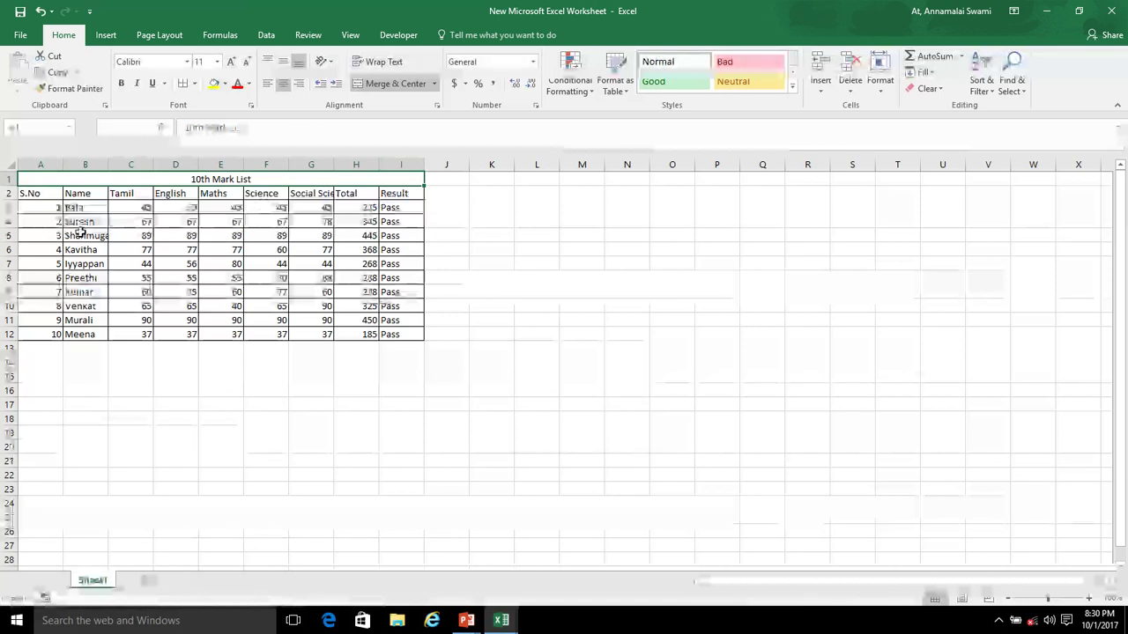
click(53, 192)
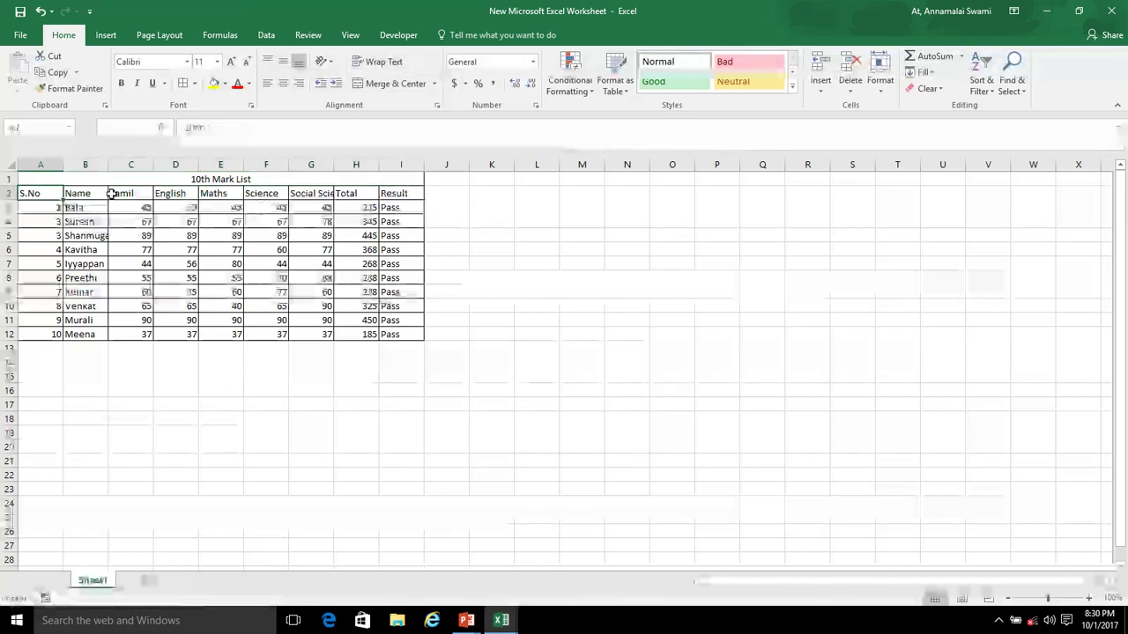
click(256, 197)
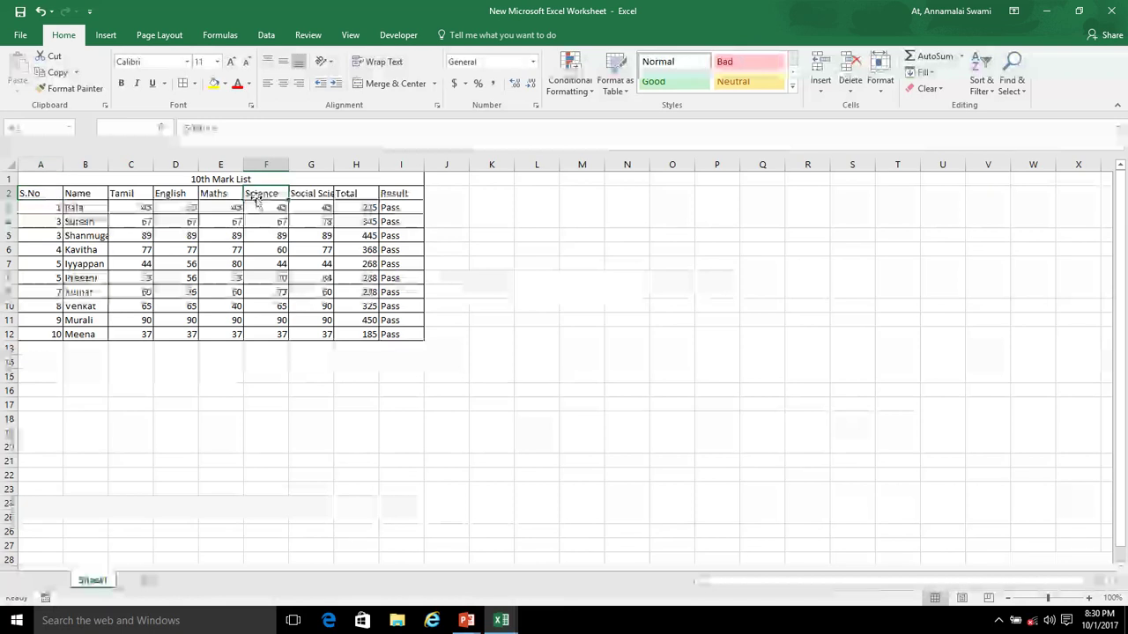
click(306, 193)
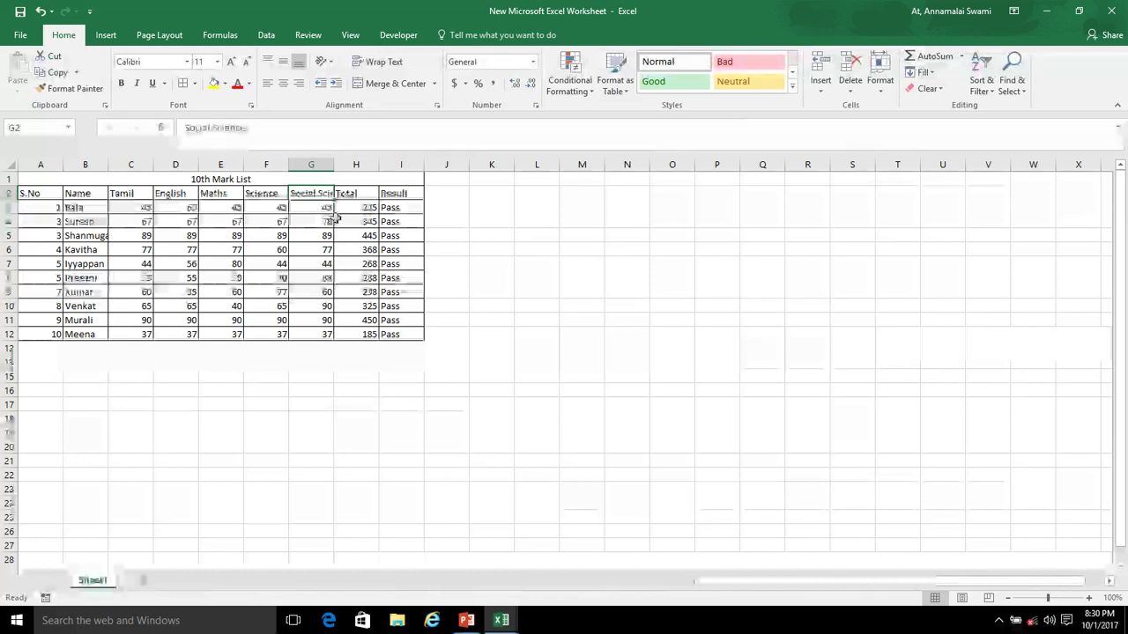
drag(334, 164, 356, 165)
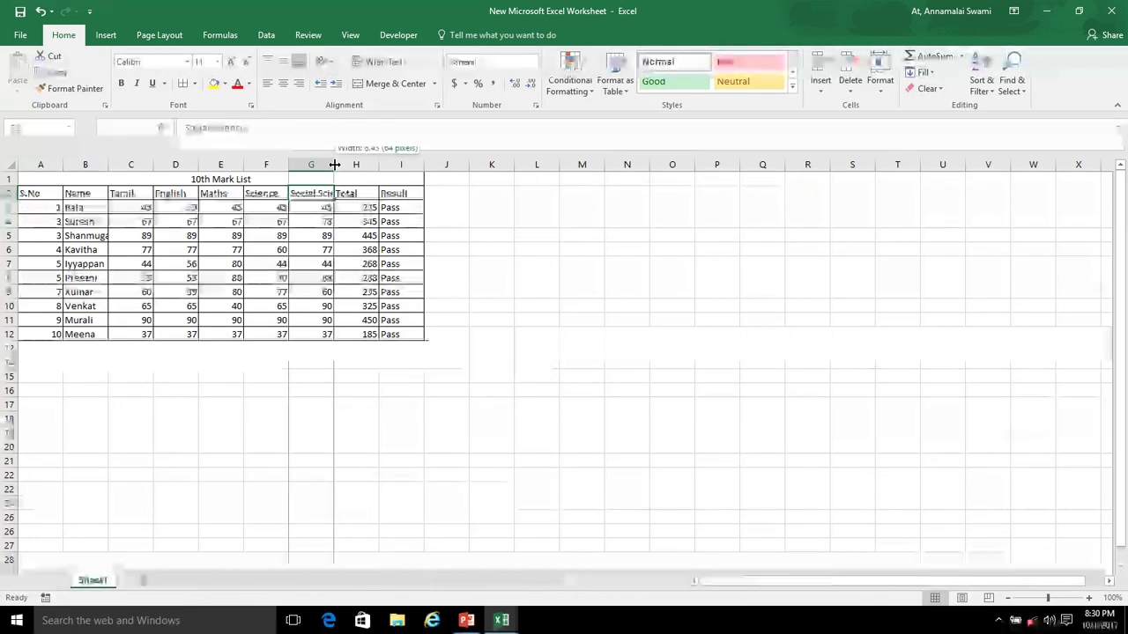
click(422, 220)
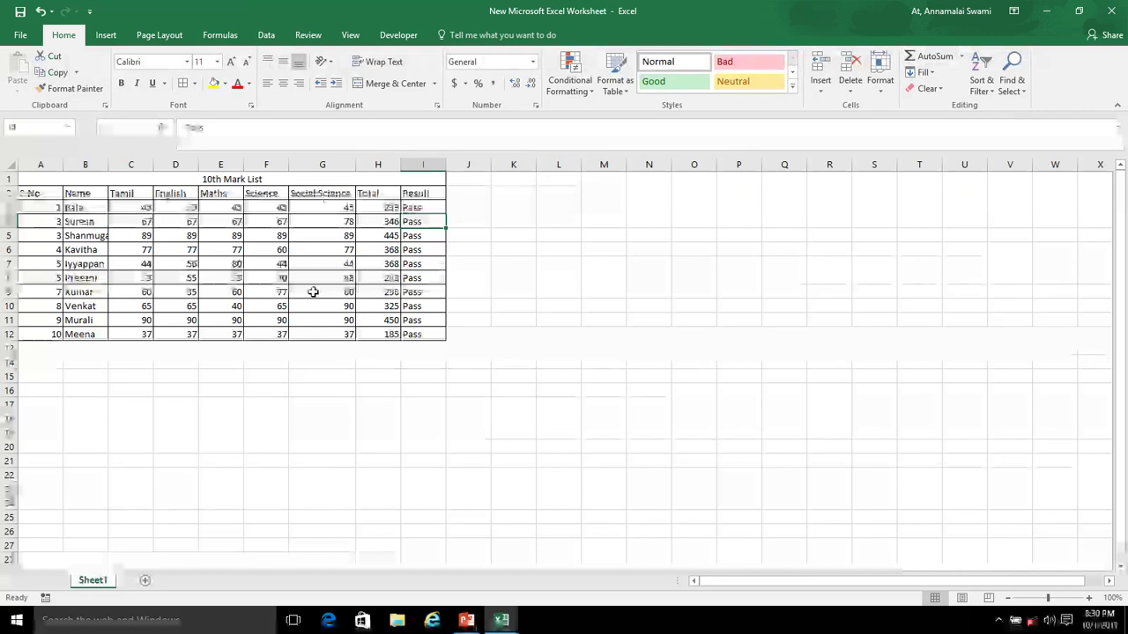
Select columns A through I and auto-fit their widths to the contents.
click(36, 164)
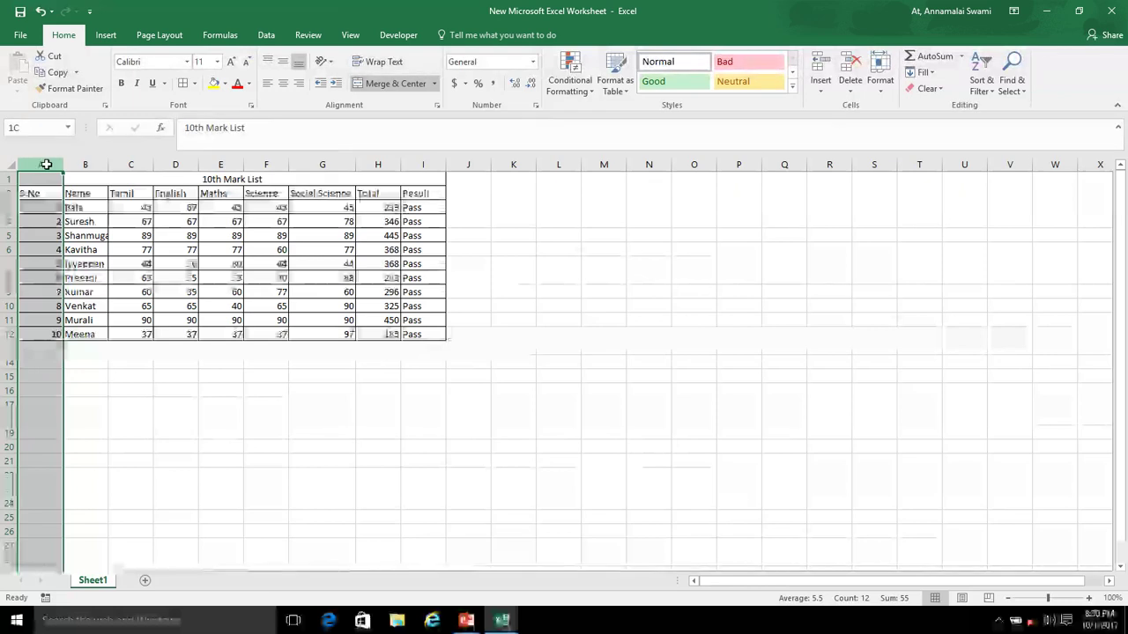
drag(46, 164, 416, 157)
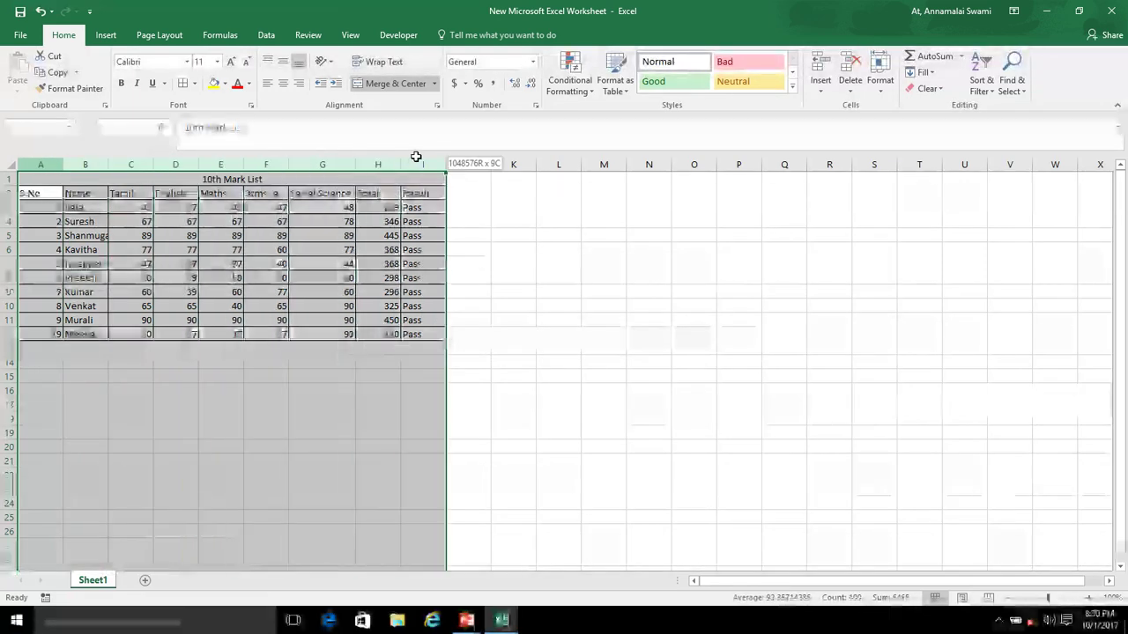
click(163, 276)
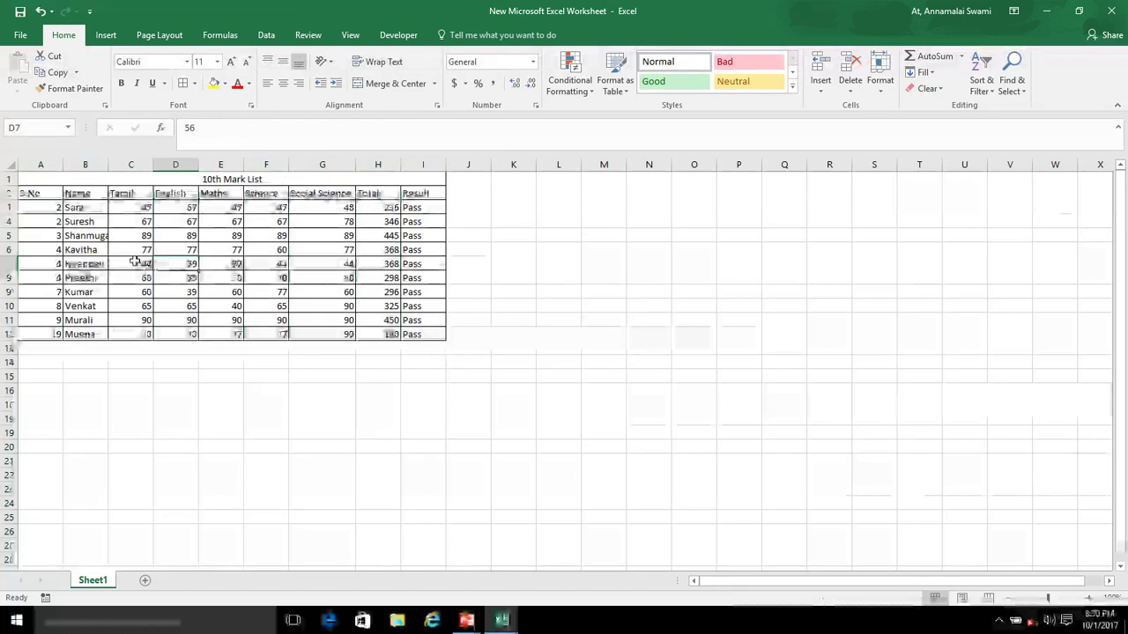
click(41, 165)
drag(40, 165, 419, 160)
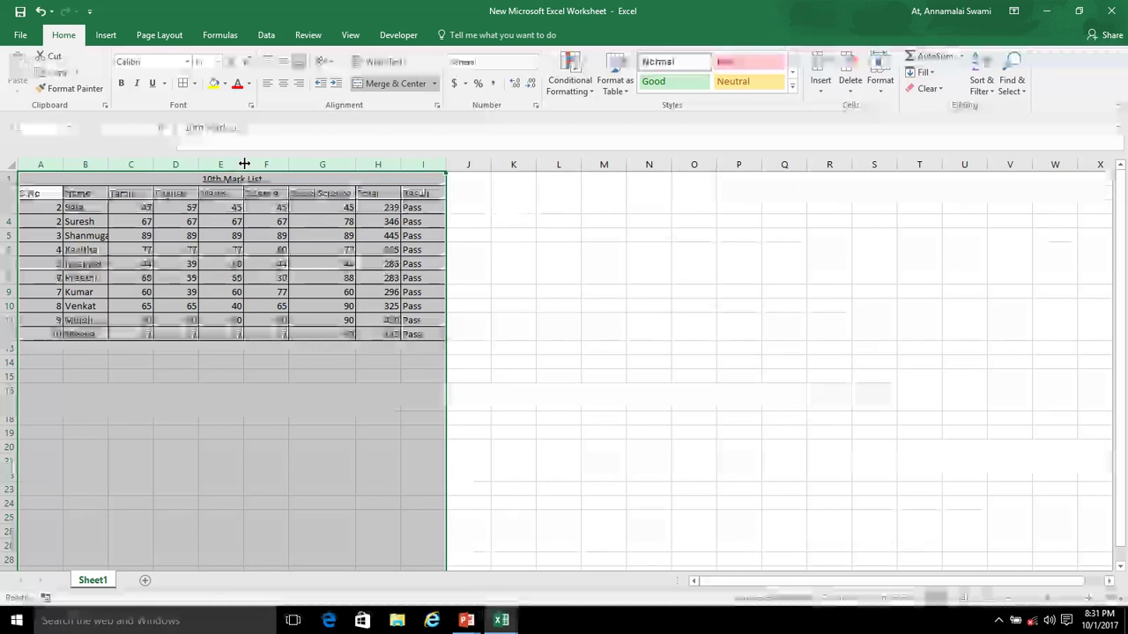
double_click(244, 164)
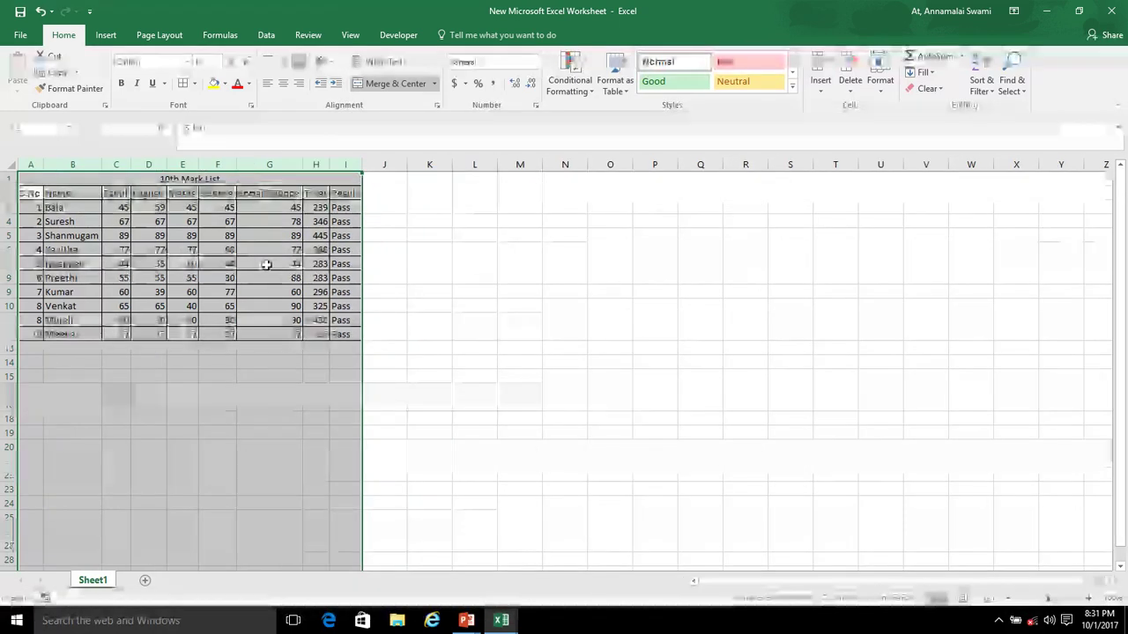
click(266, 263)
click(289, 189)
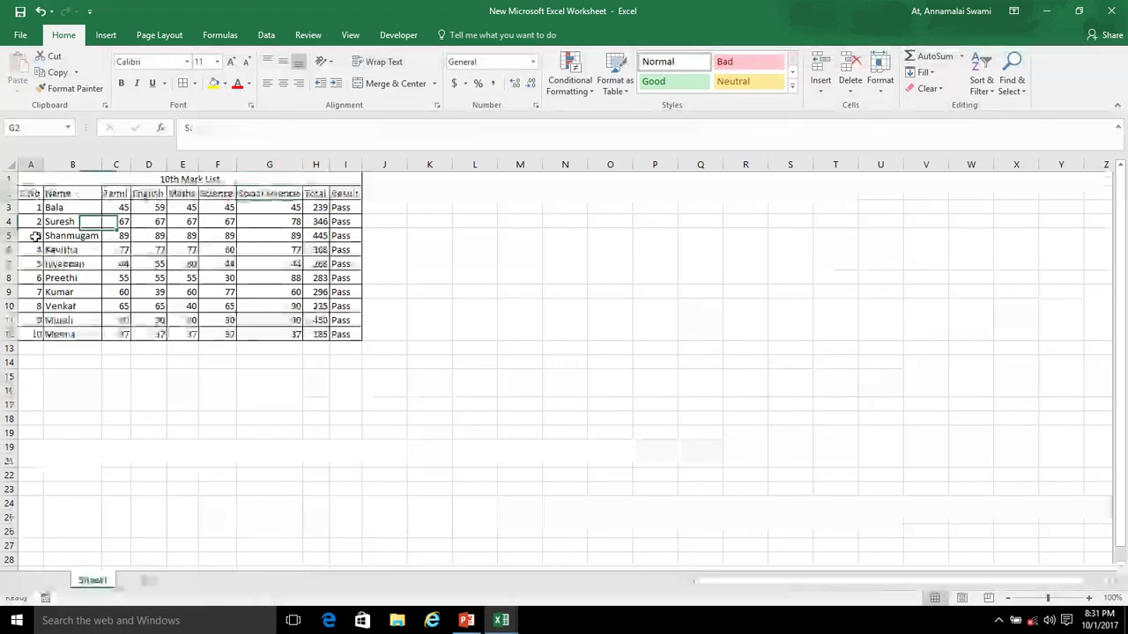
Center the S.No header and serial numbers in A2:A12.
click(83, 236)
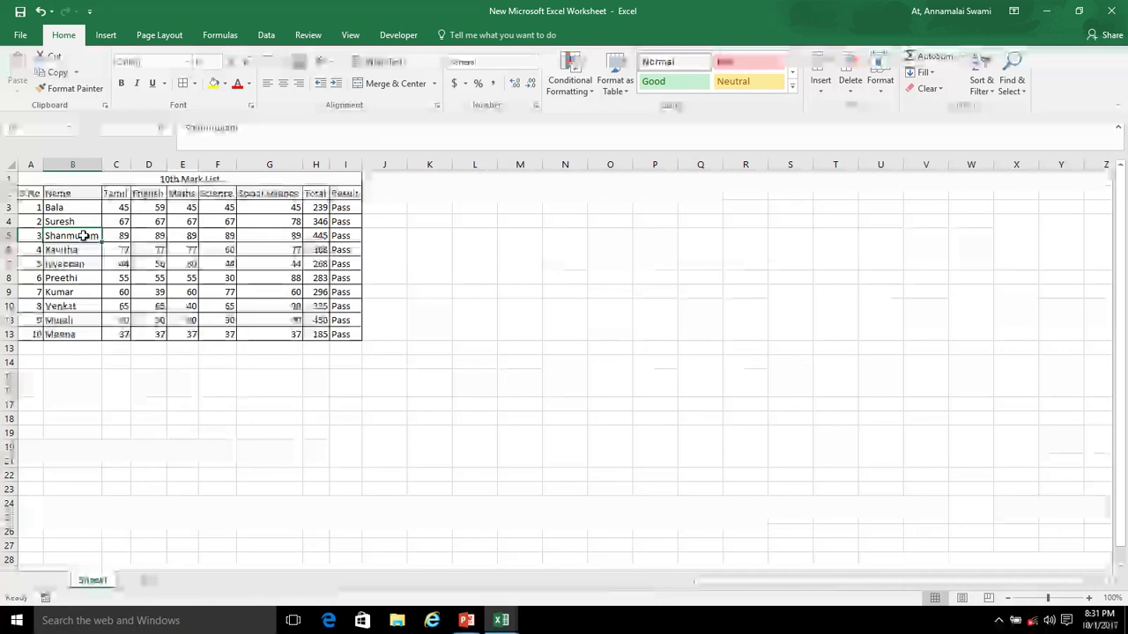
click(187, 231)
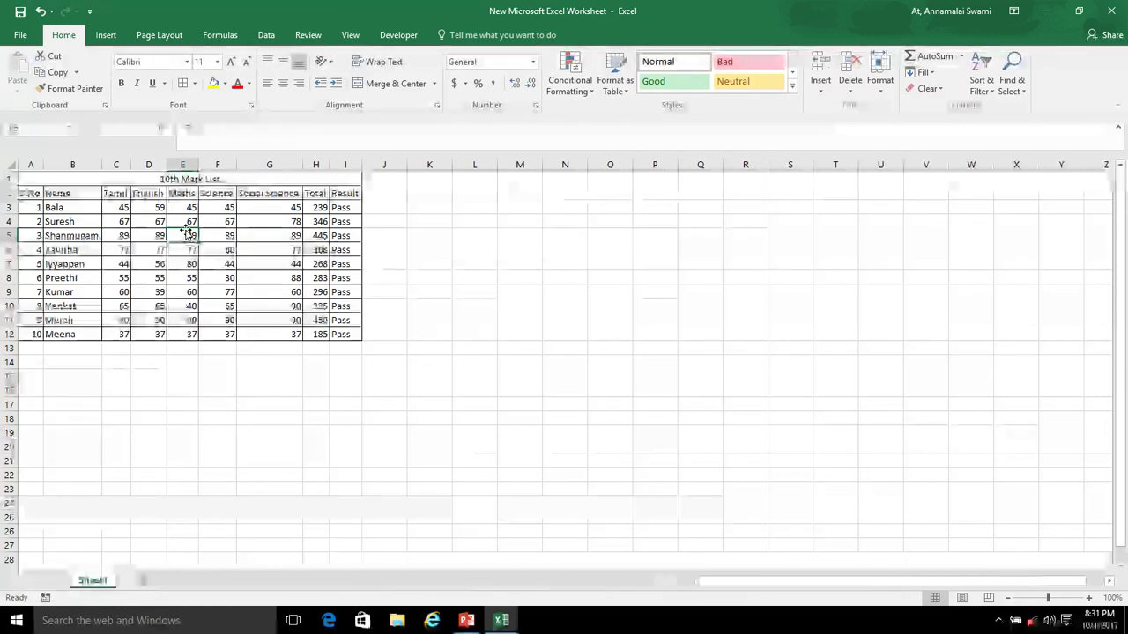
click(28, 194)
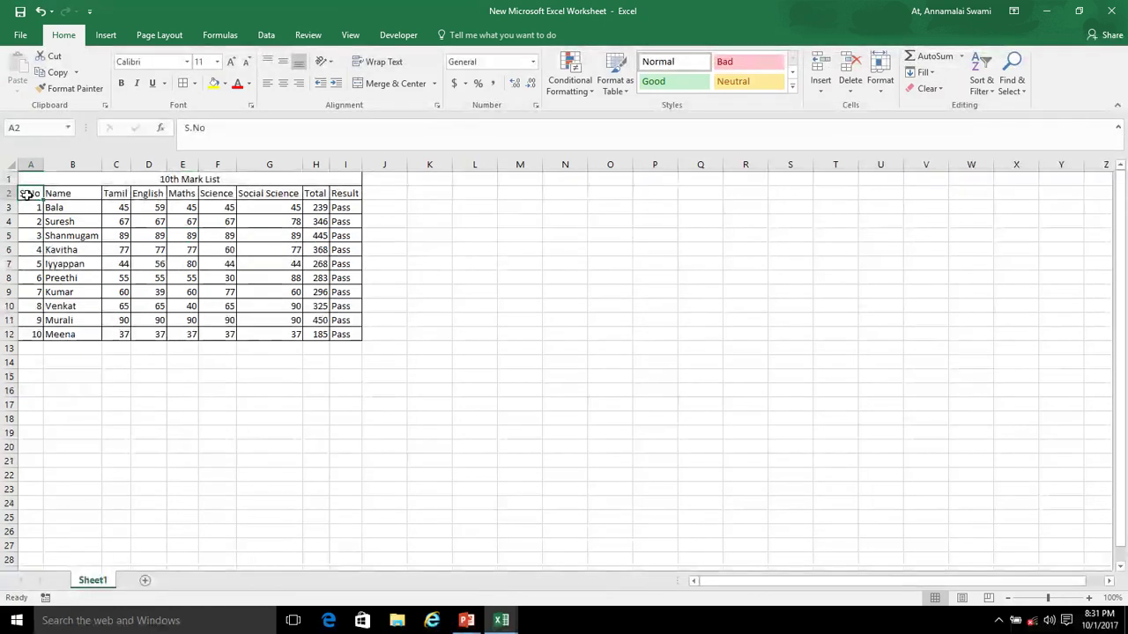
drag(28, 193, 31, 221)
key(shift+Down)
key(shift+Down)
key(shift+Down)
key(shift+Down)
key(shift+Down)
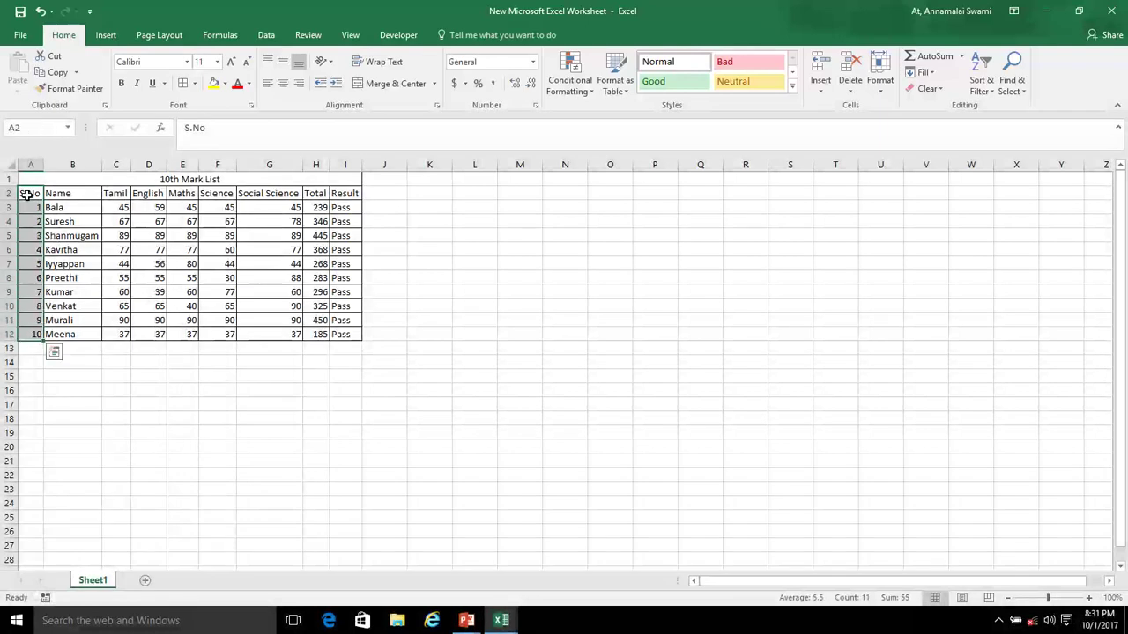
click(283, 84)
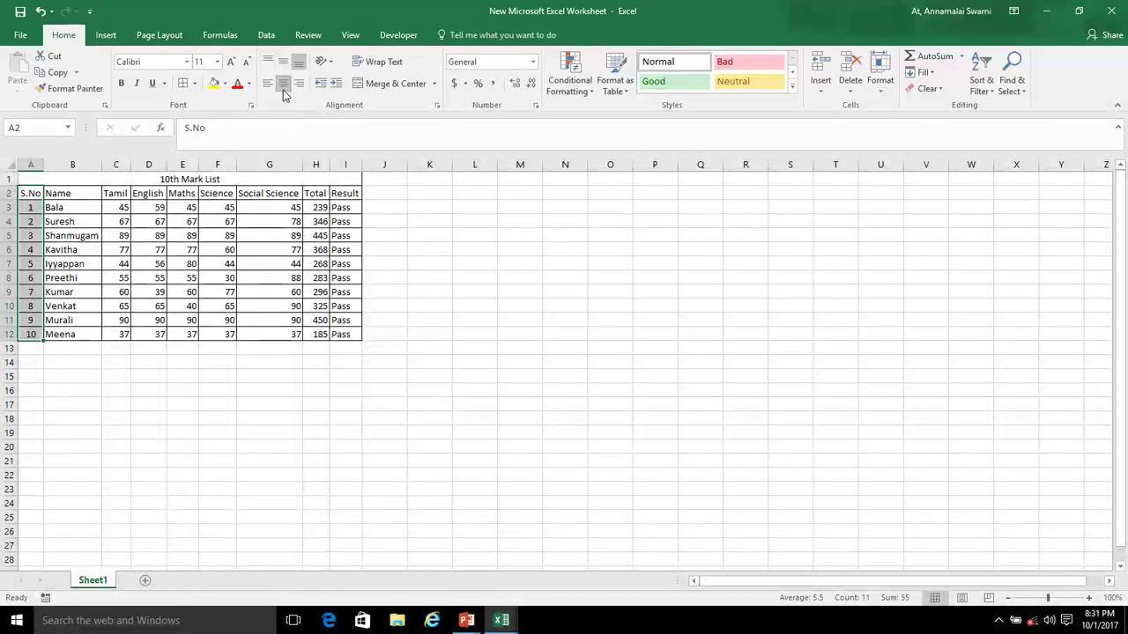
Center the headers, marks, totals and results in C2:I12.
drag(81, 234, 81, 249)
click(81, 233)
click(120, 196)
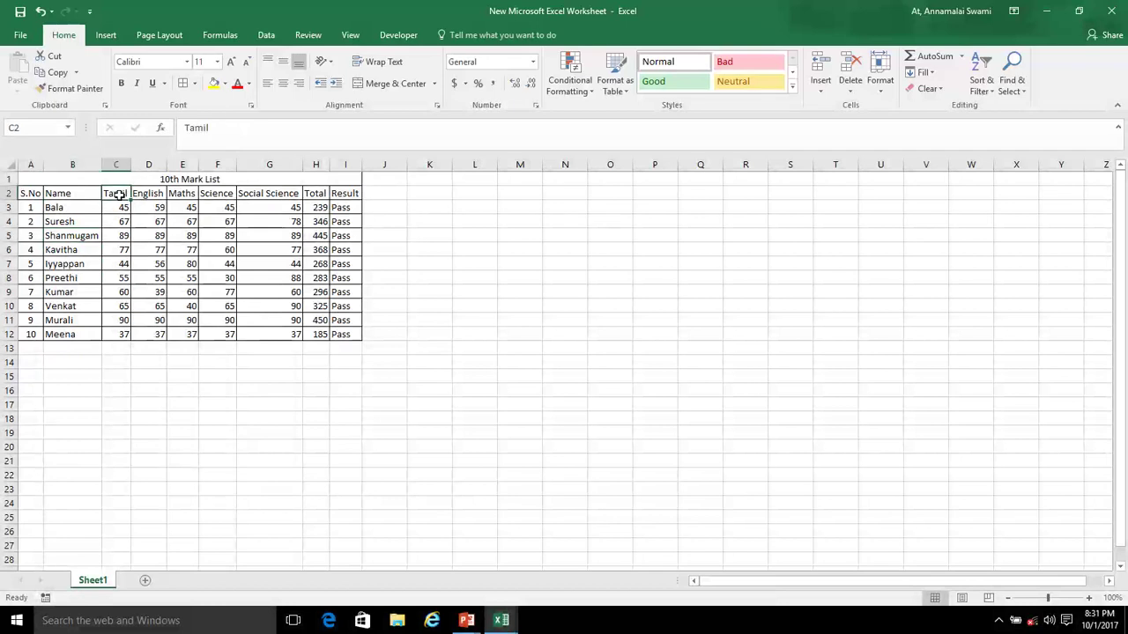
click(40, 221)
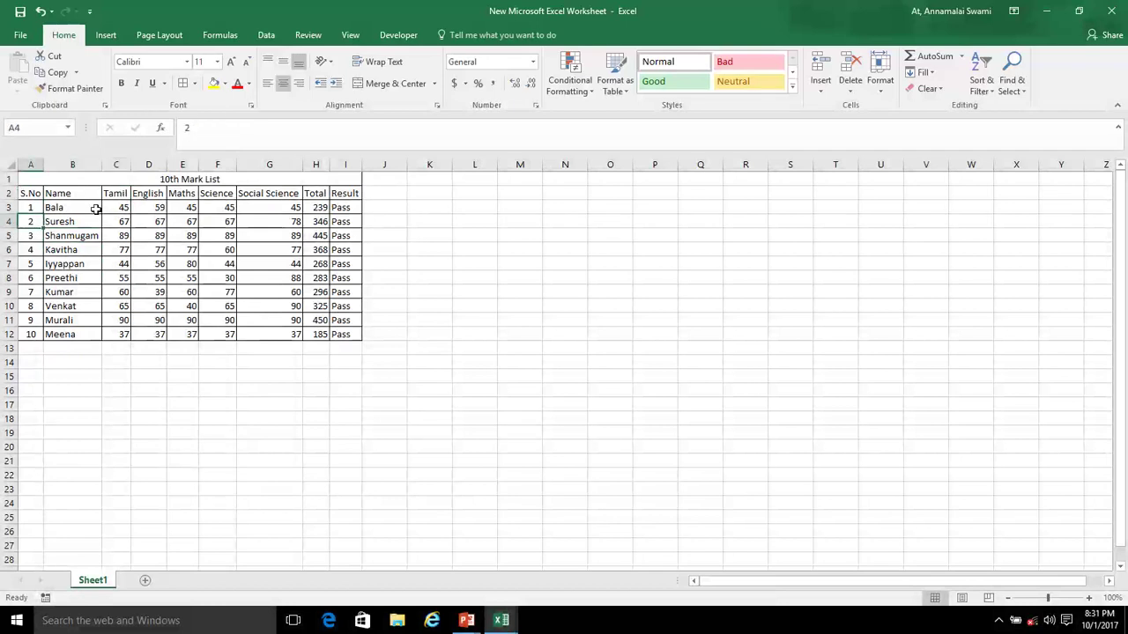
click(118, 194)
key(shift+Right)
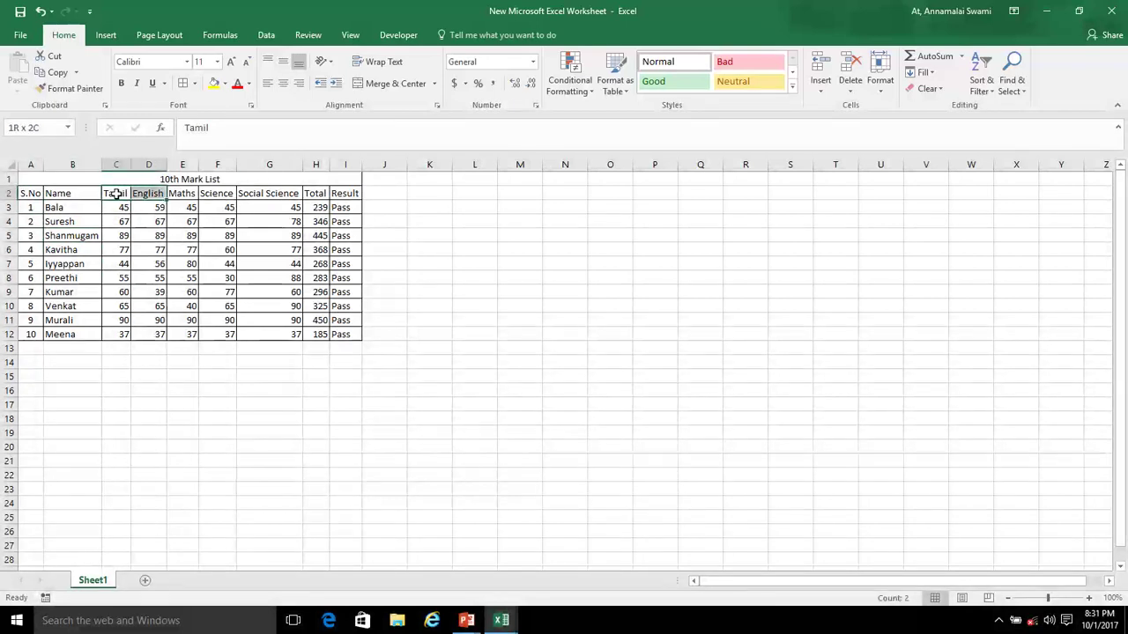
key(shift+Right)
key(shift+Right)
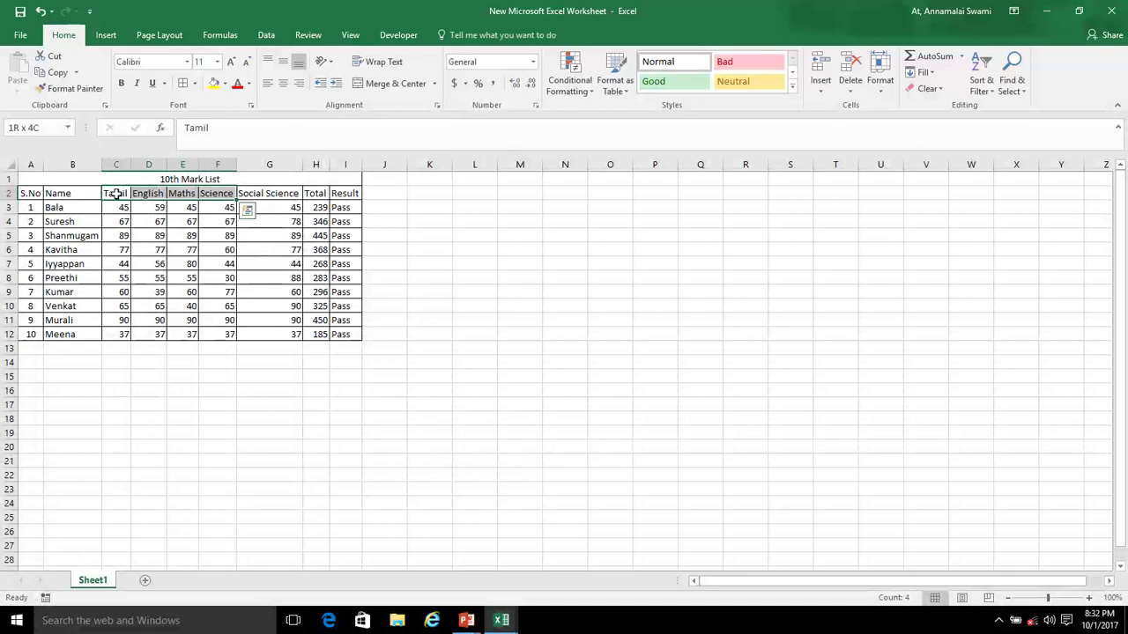
key(shift+Right)
key(shift+Right)
key(shift+Right)
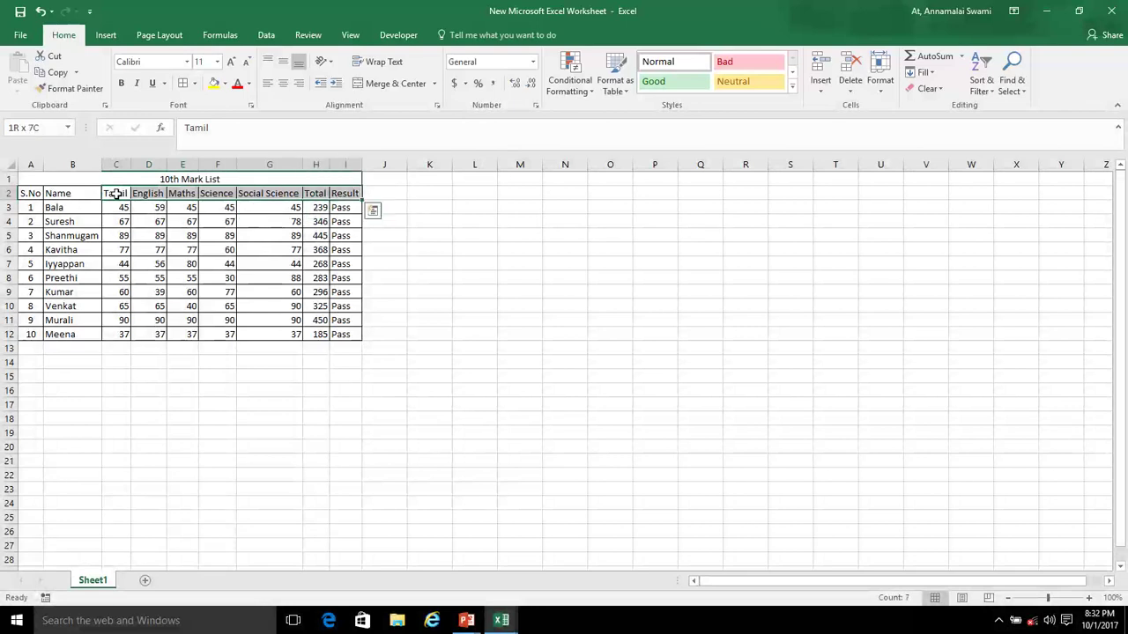
key(shift+Down)
key(shift+Down)
key(shift+Down)
key(ctrl+shift+Down)
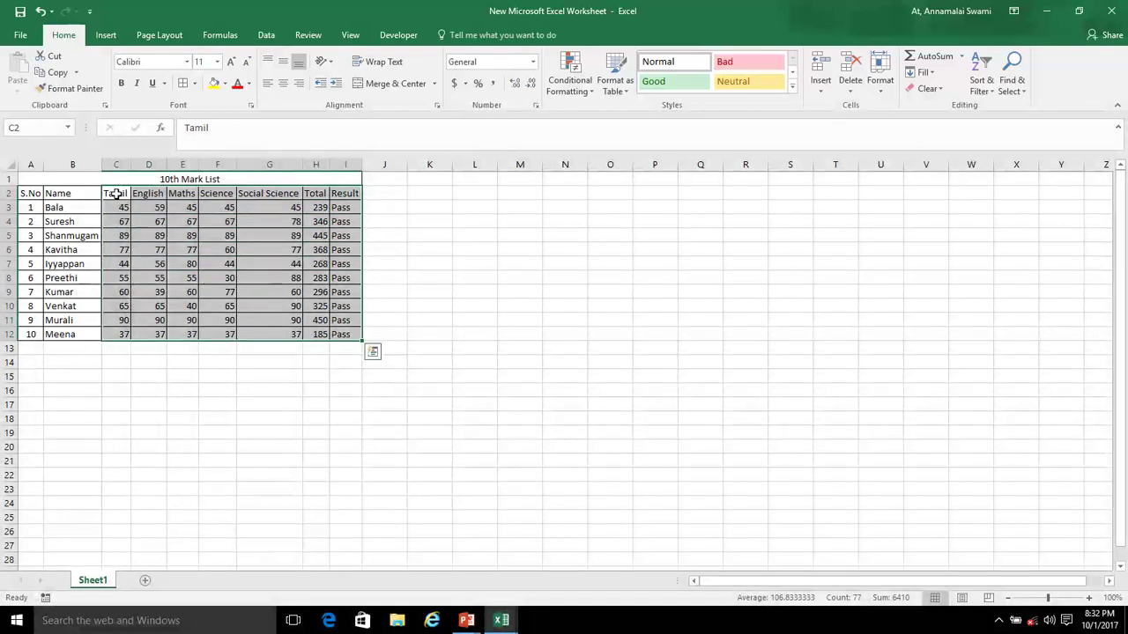
click(284, 92)
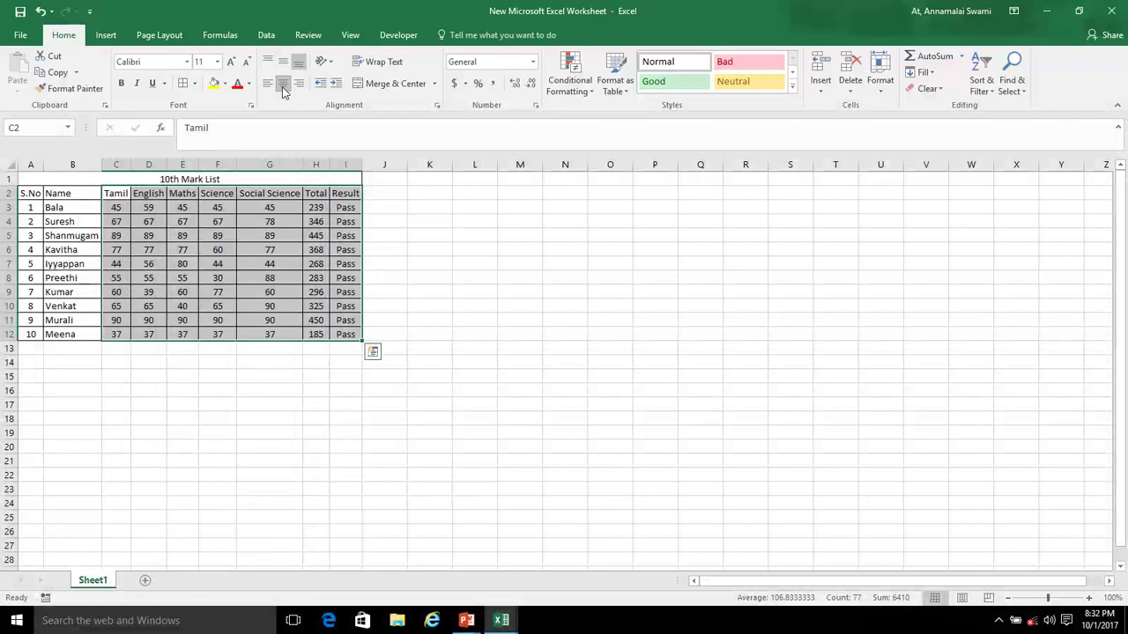
click(284, 217)
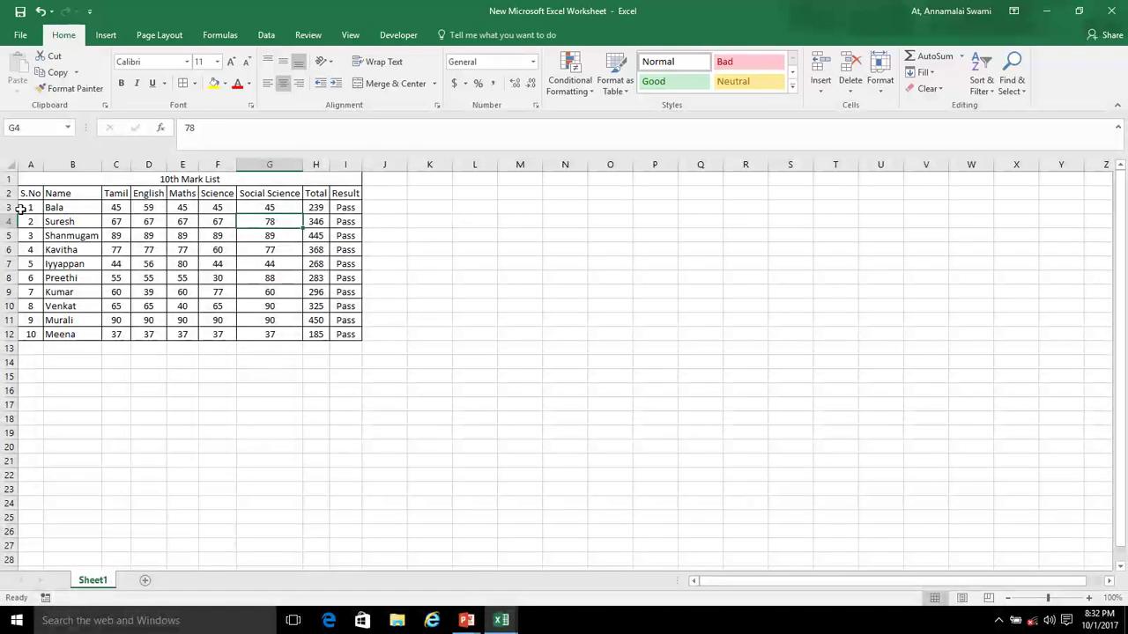
click(26, 210)
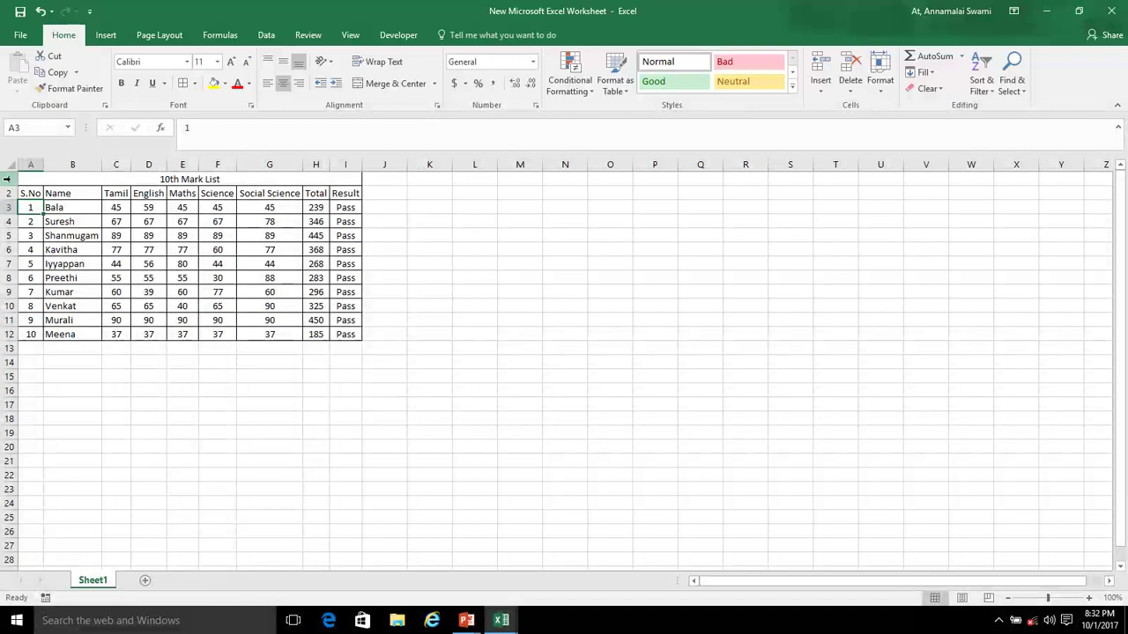
Set rows 1 through 12 of the mark list to a row height of 20.
click(8, 178)
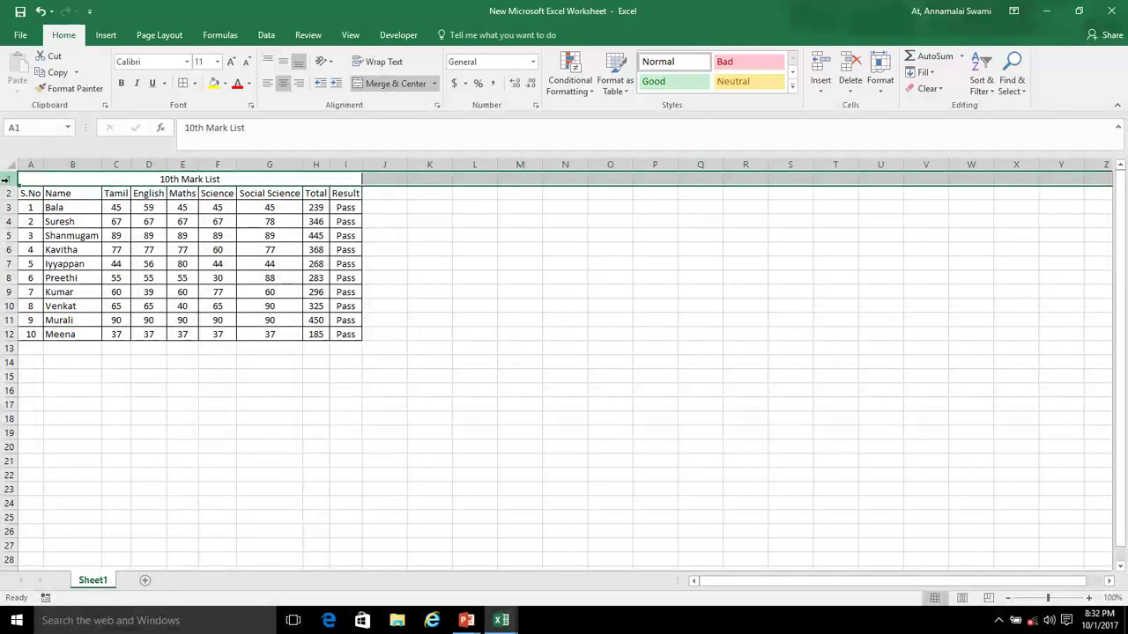
drag(6, 179, 7, 335)
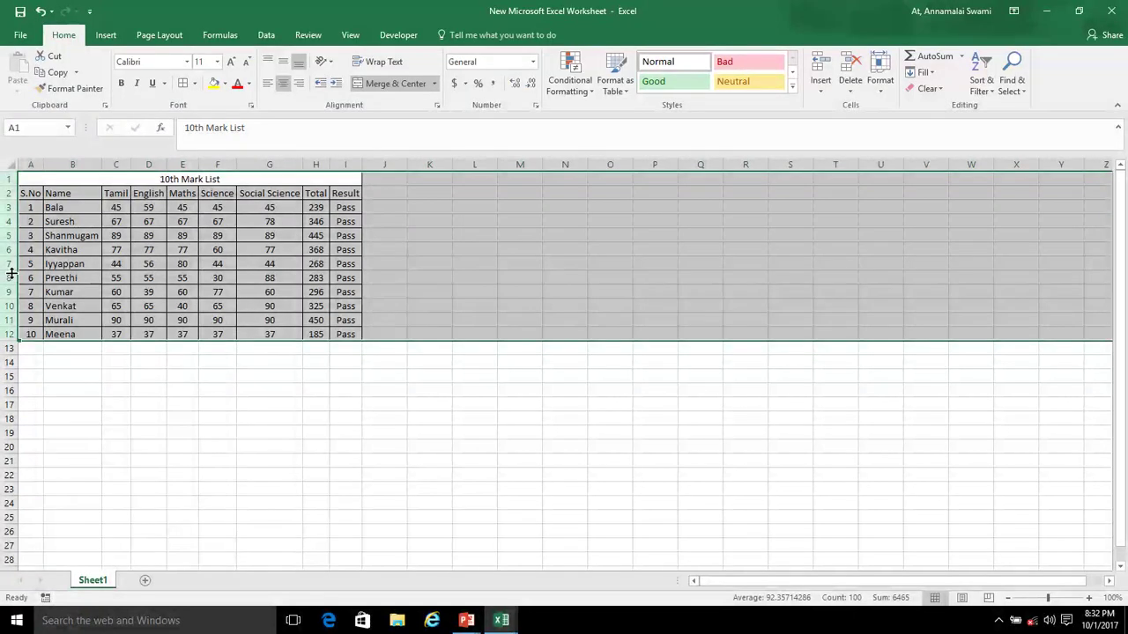
right_click(12, 274)
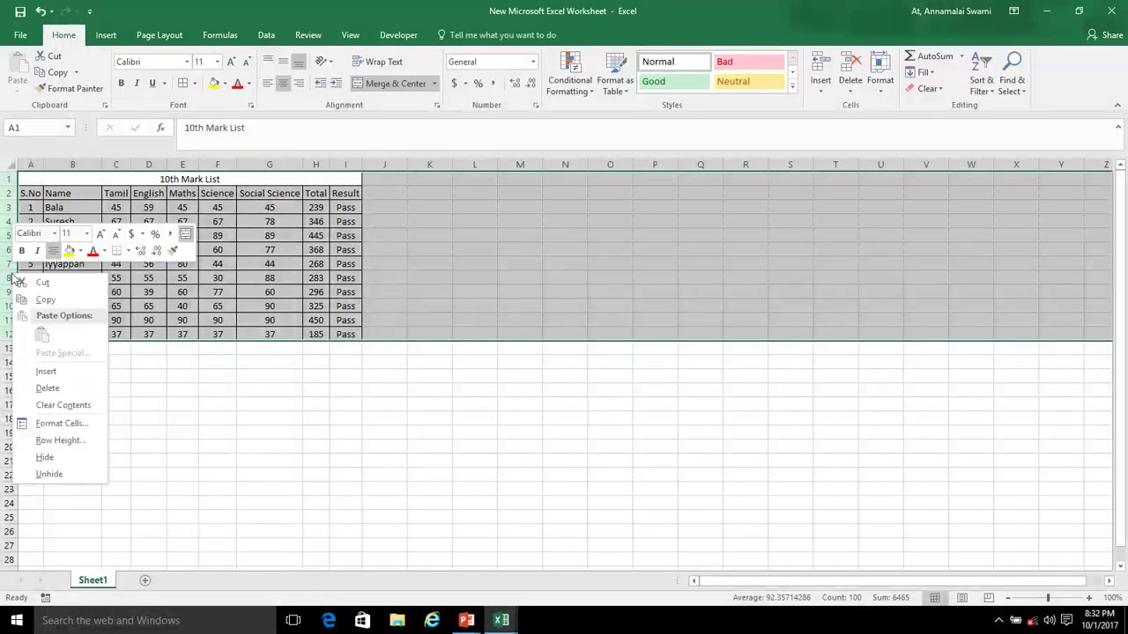
click(59, 441)
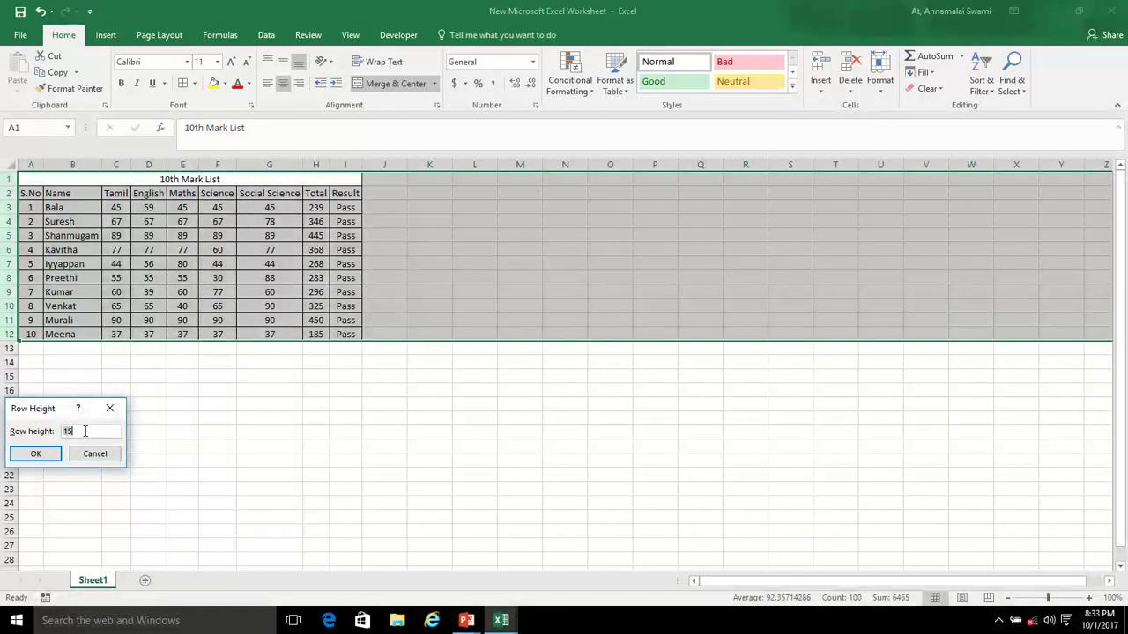
double_click(86, 431)
key(Return)
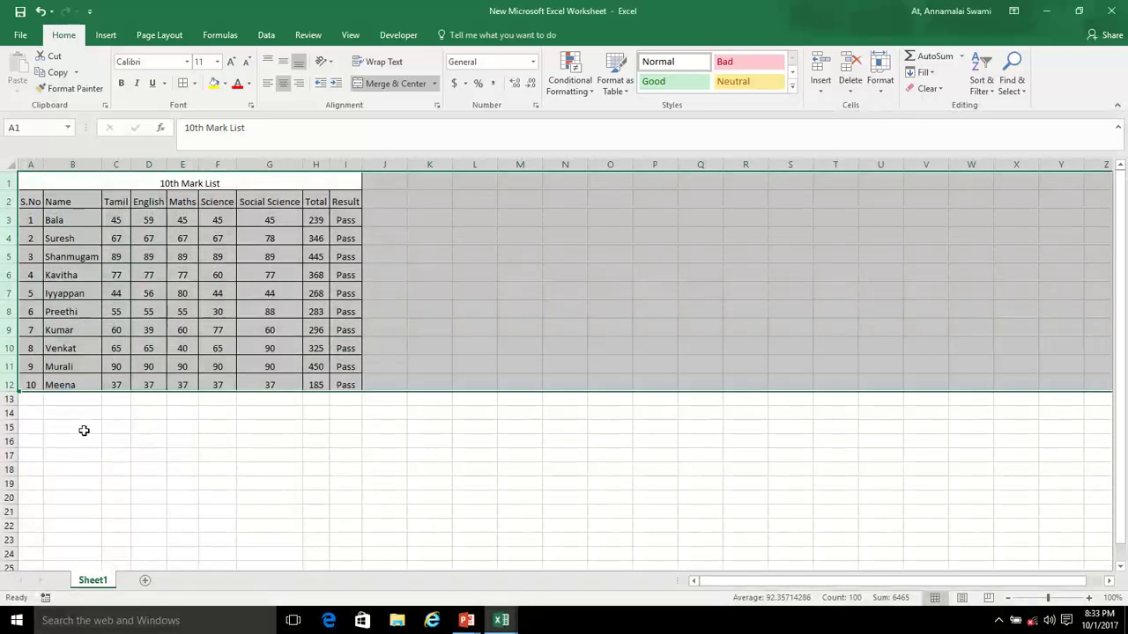
click(504, 296)
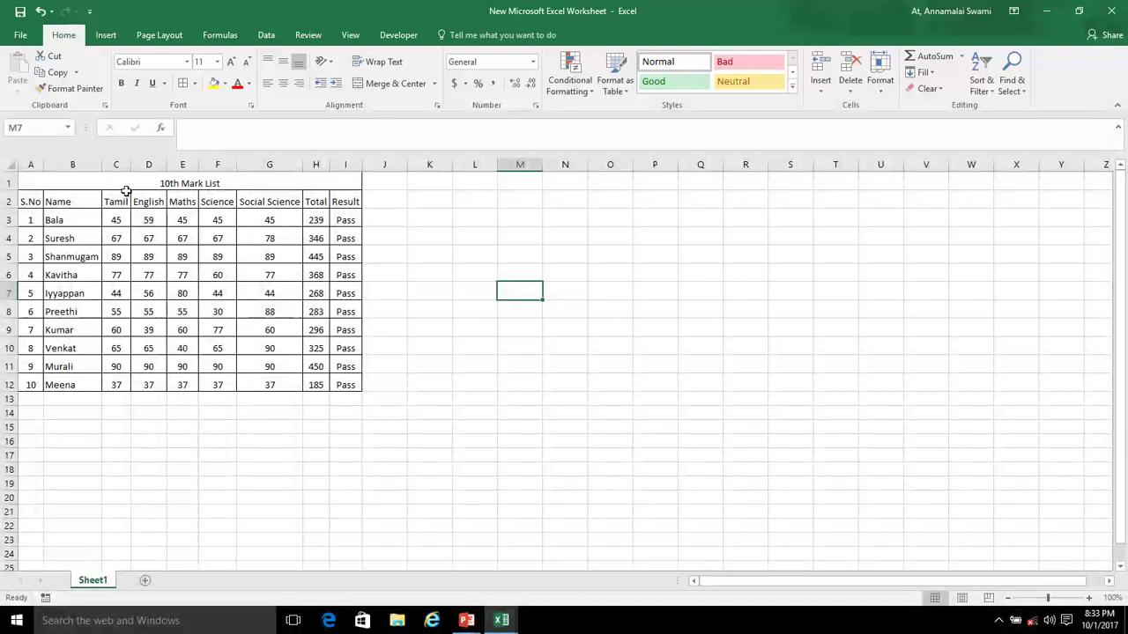
click(203, 178)
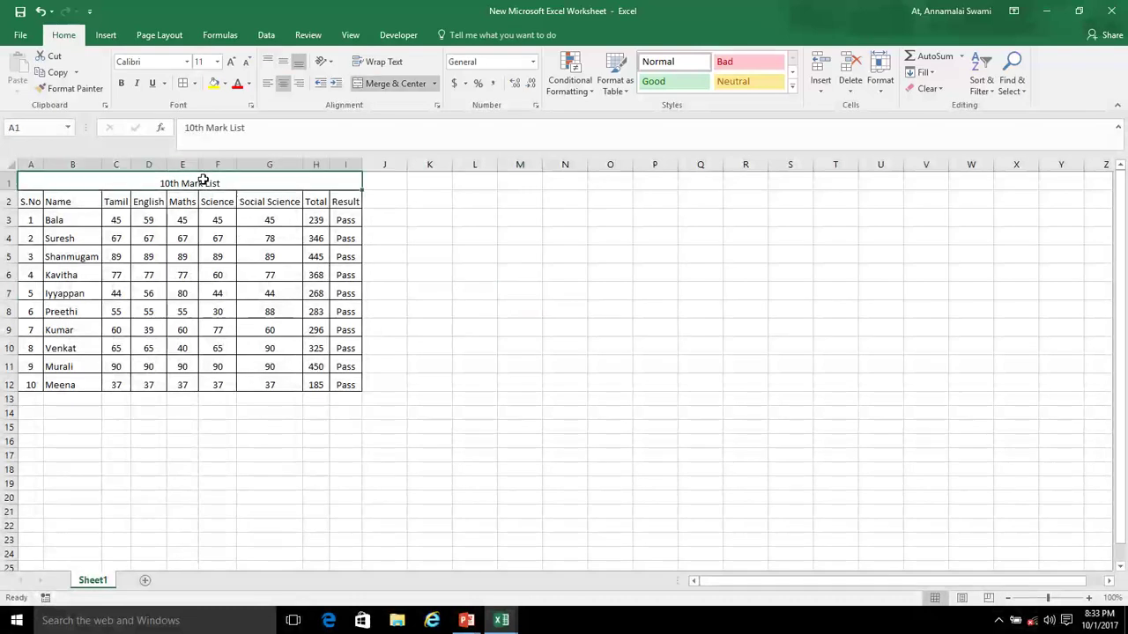
Step through the header cells and briefly edit the 10th Mark List title cell.
click(115, 203)
click(148, 199)
click(181, 198)
click(221, 199)
click(254, 199)
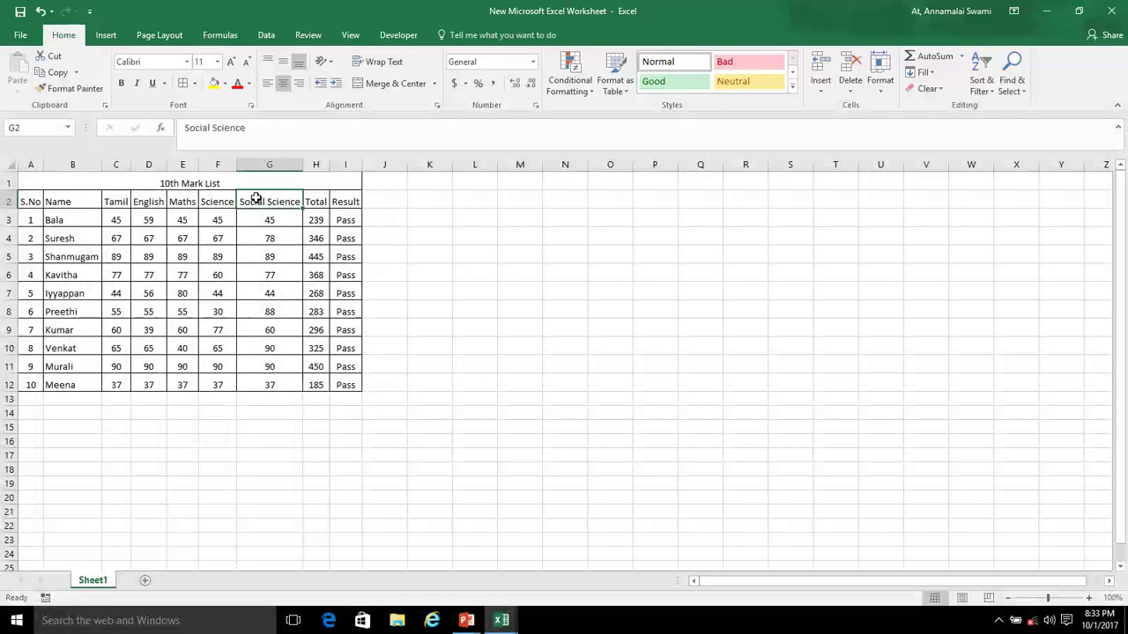
click(230, 183)
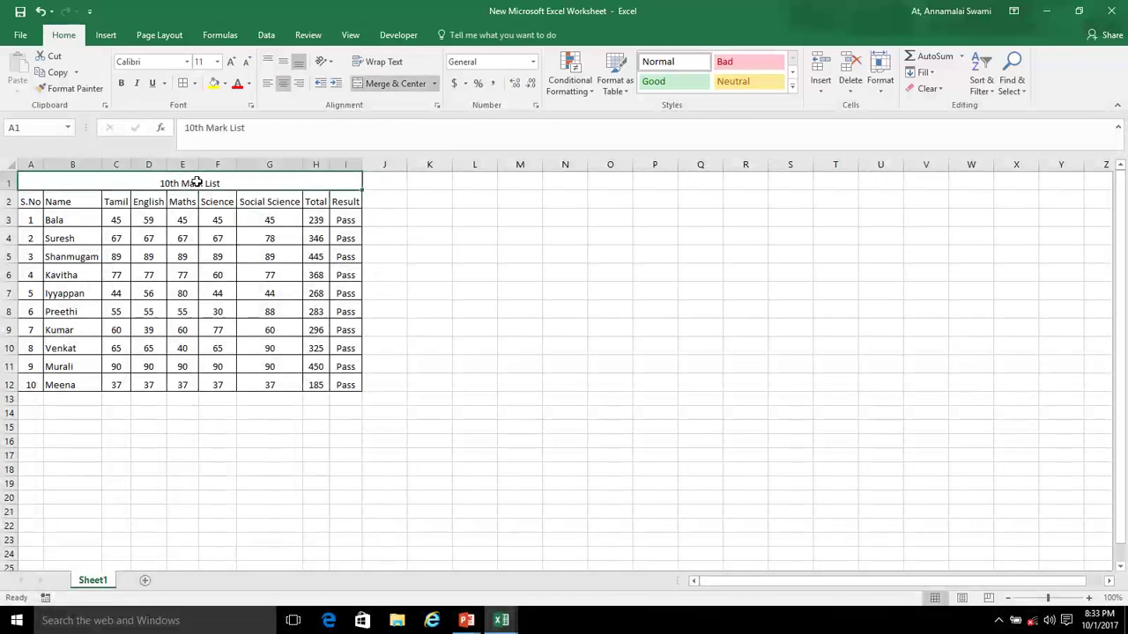
double_click(197, 183)
click(70, 274)
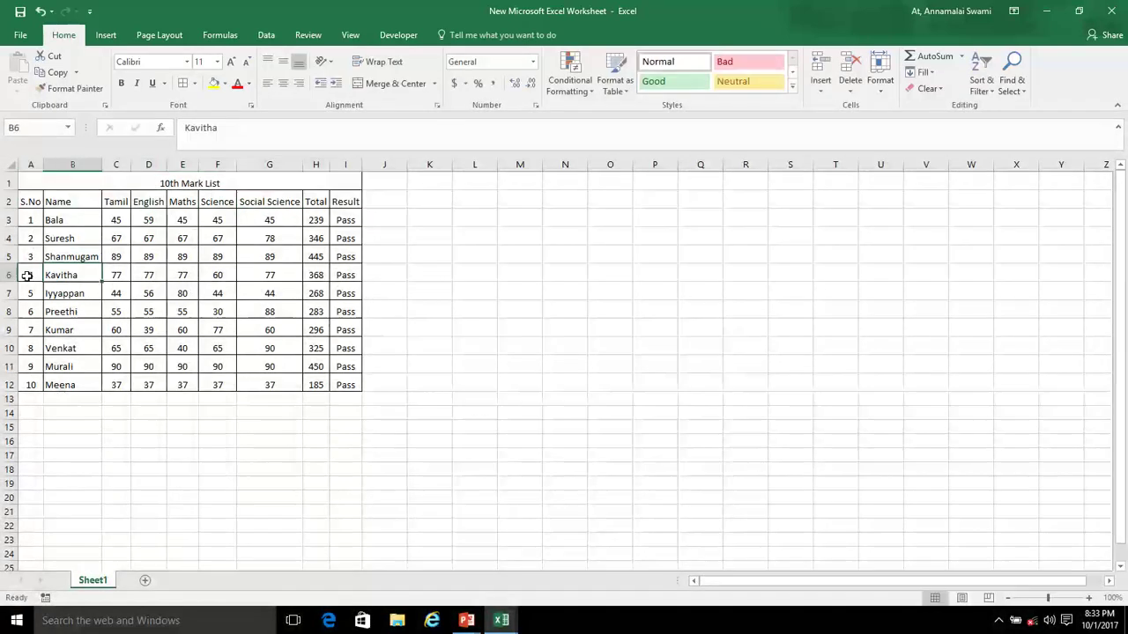
click(27, 276)
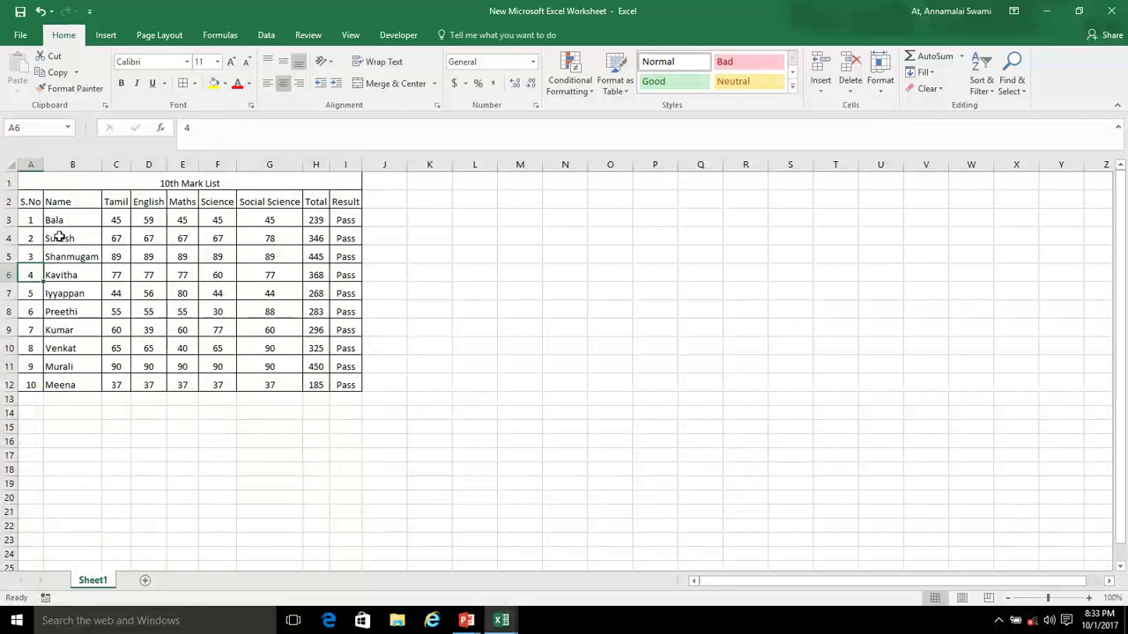
Select the table rows from the title down and apply Middle Align.
click(7, 182)
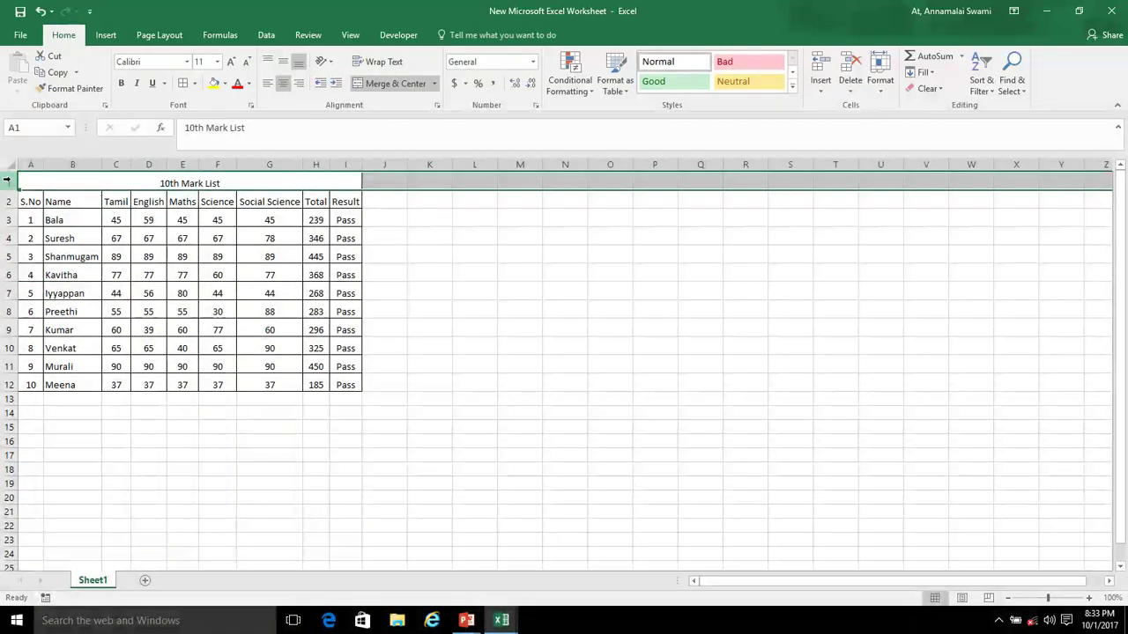
drag(6, 180, 7, 385)
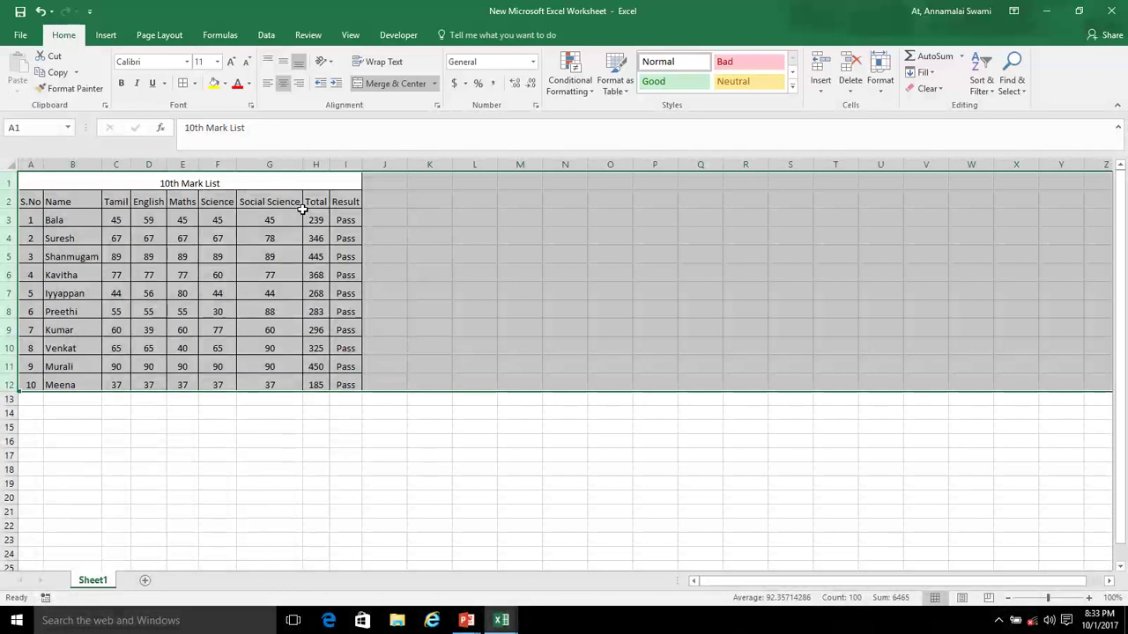
click(282, 64)
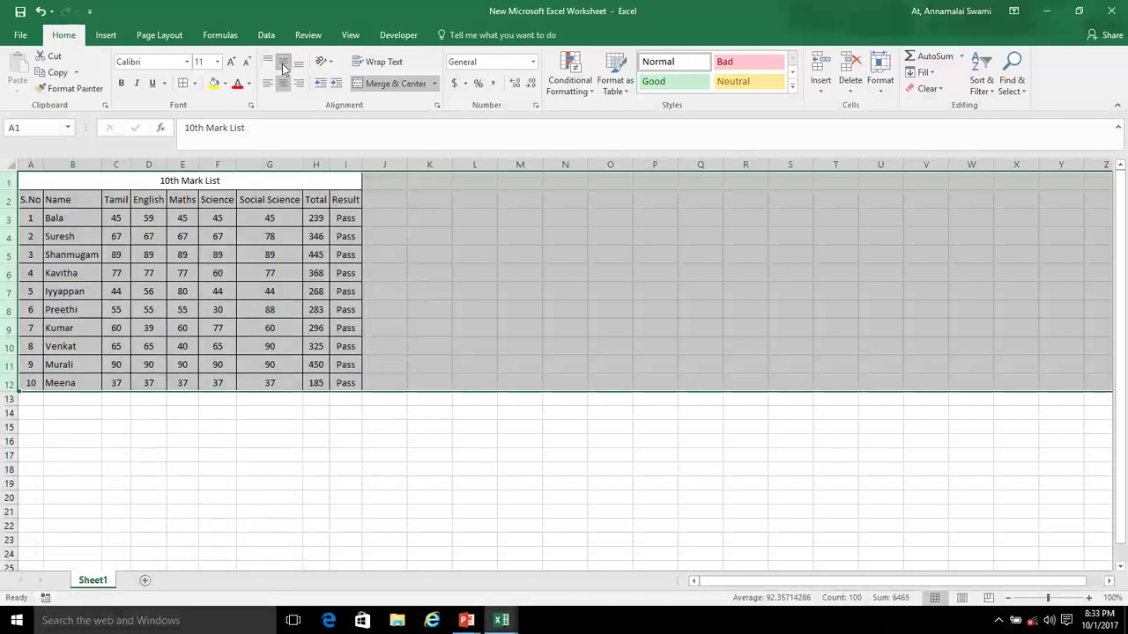
click(264, 180)
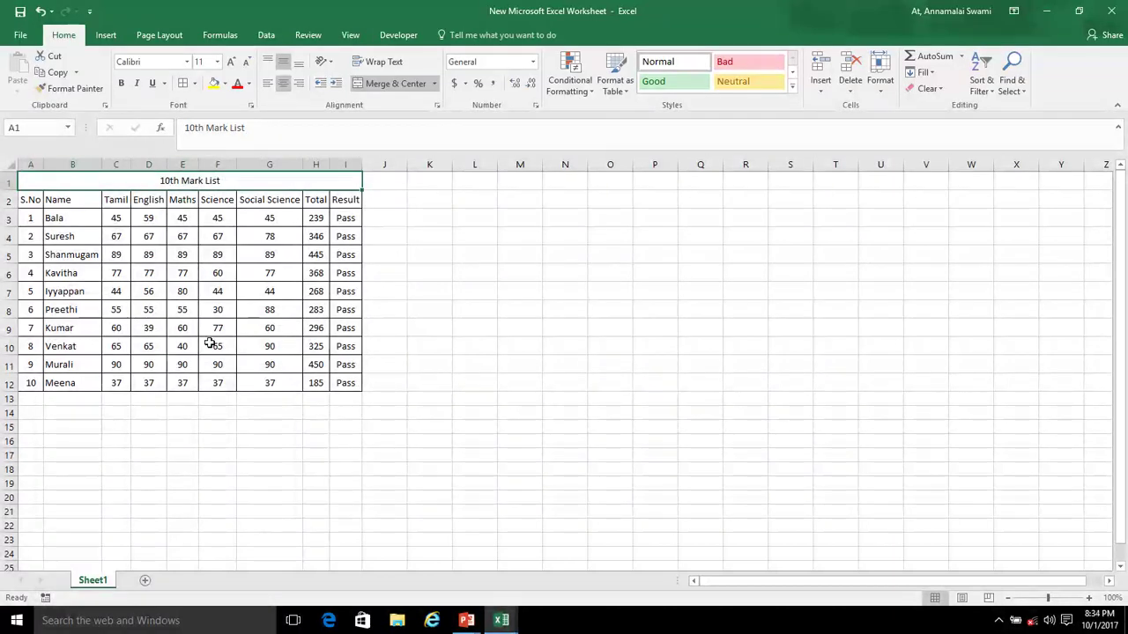
click(53, 163)
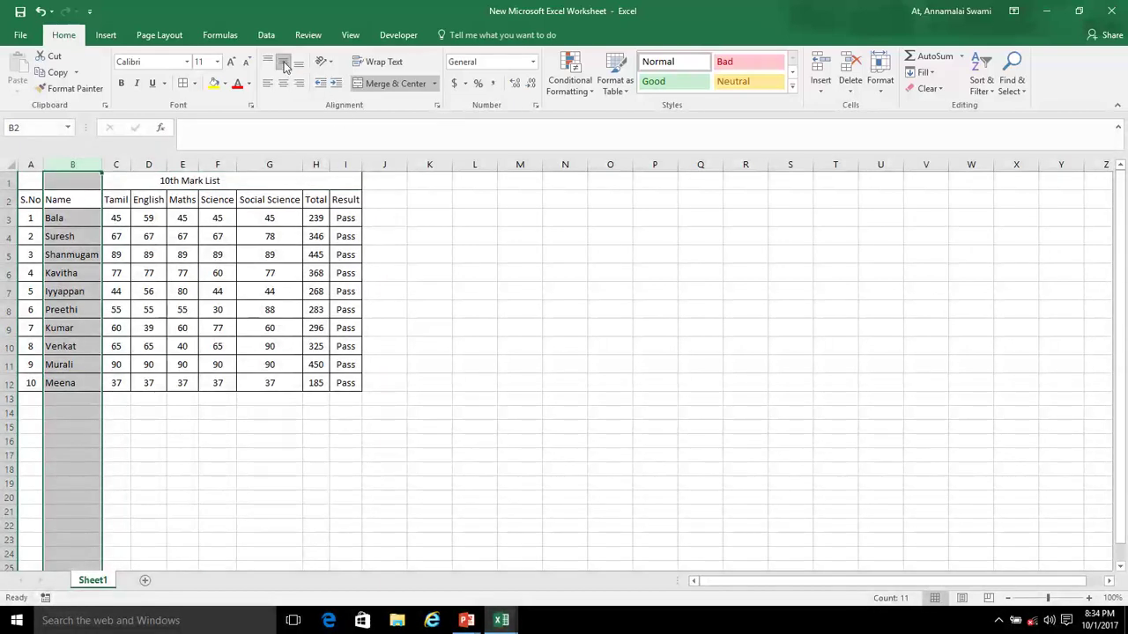
click(115, 254)
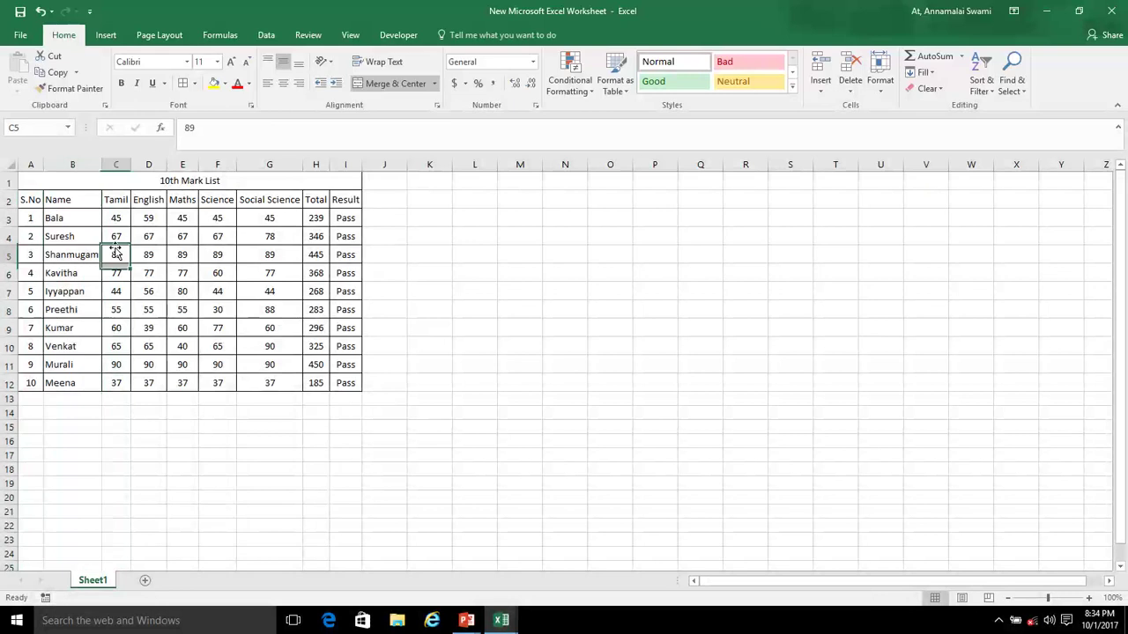
click(5, 220)
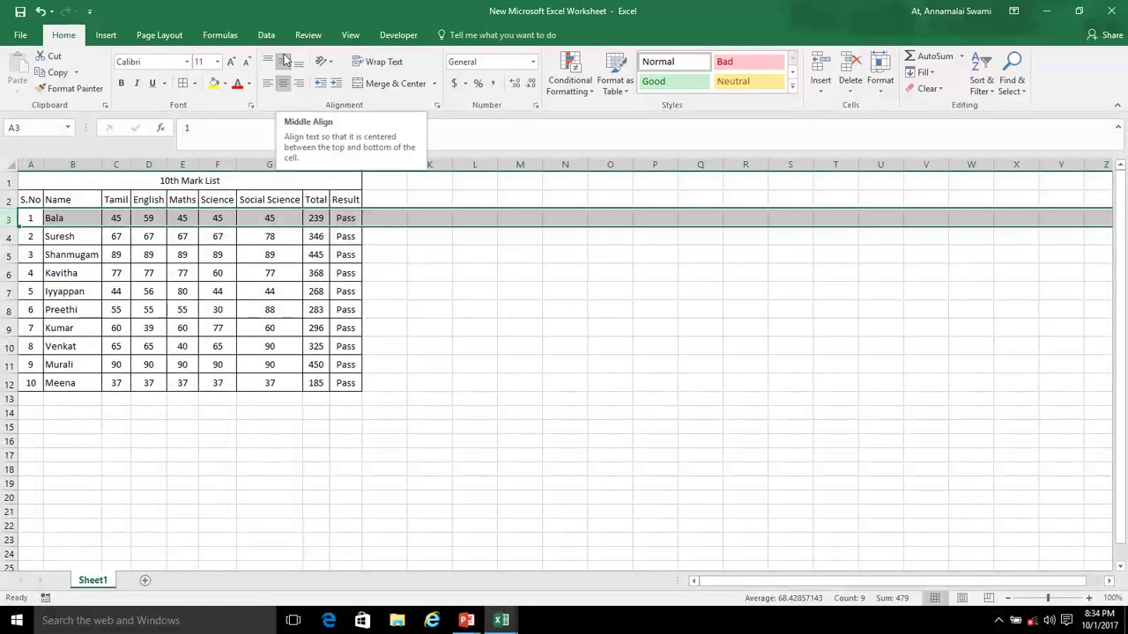
click(345, 364)
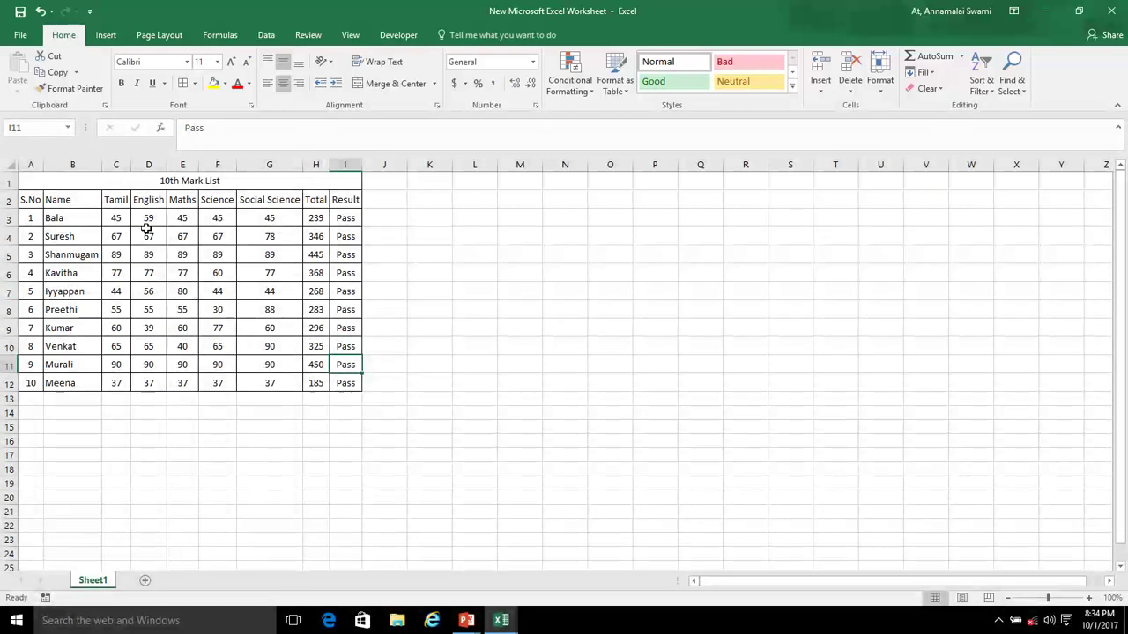
Make the student names in B3:B12 italic.
click(70, 215)
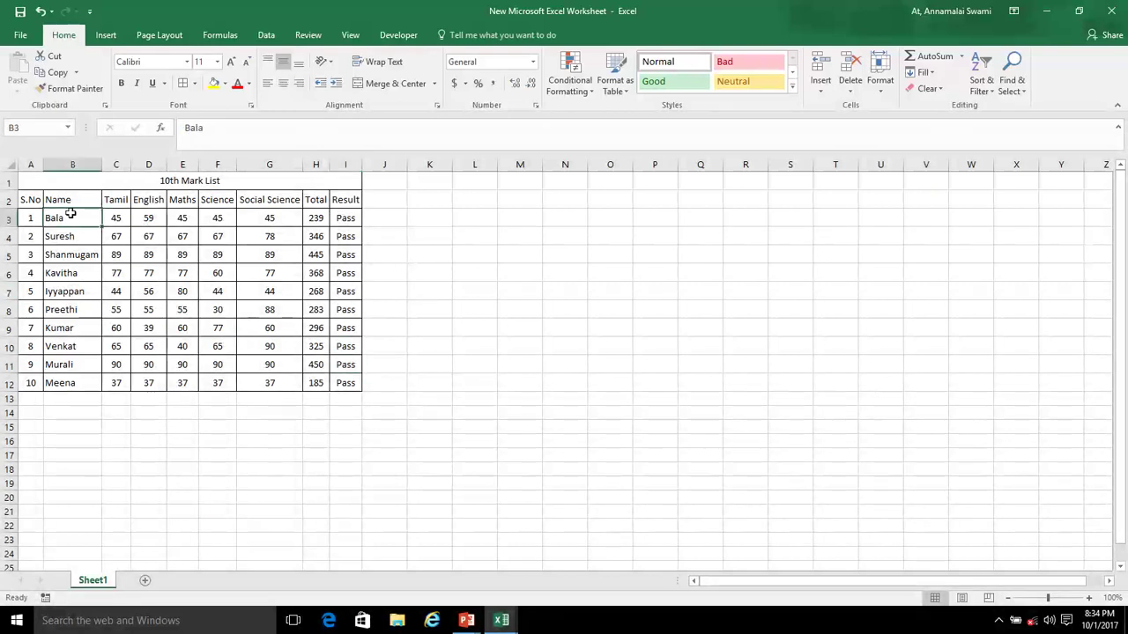
key(shift+Down)
key(shift+Down)
key(shift+Down)
key(shift+Down)
key(shift+Down)
key(shift+Down)
key(shift+Down)
key(shift+Down)
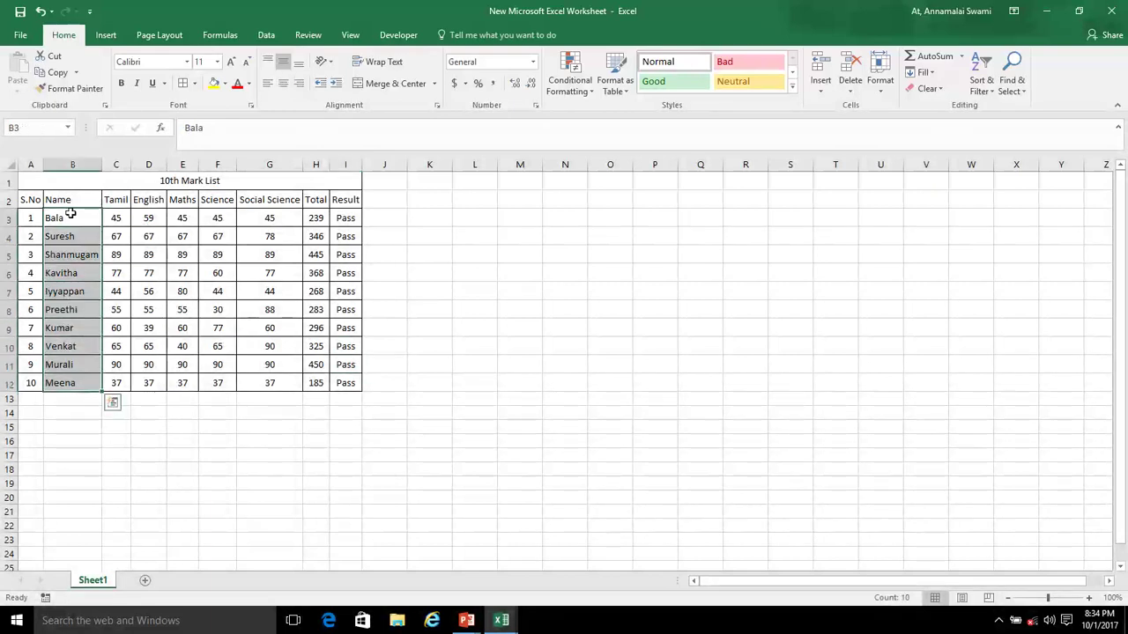
key(shift+Up)
key(shift+Up)
key(shift+Up)
key(shift+Up)
key(shift+Down)
key(shift+Down)
key(shift+Down)
key(shift+Down)
key(shift+Down)
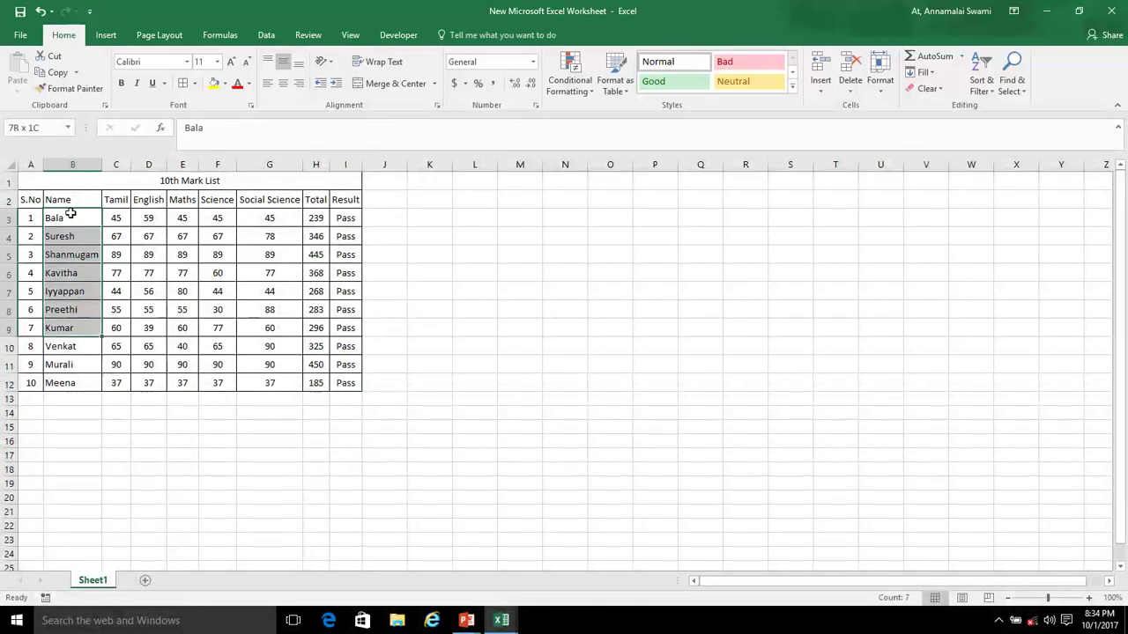
key(shift+Down)
key(shift+Down)
key(shift+Down)
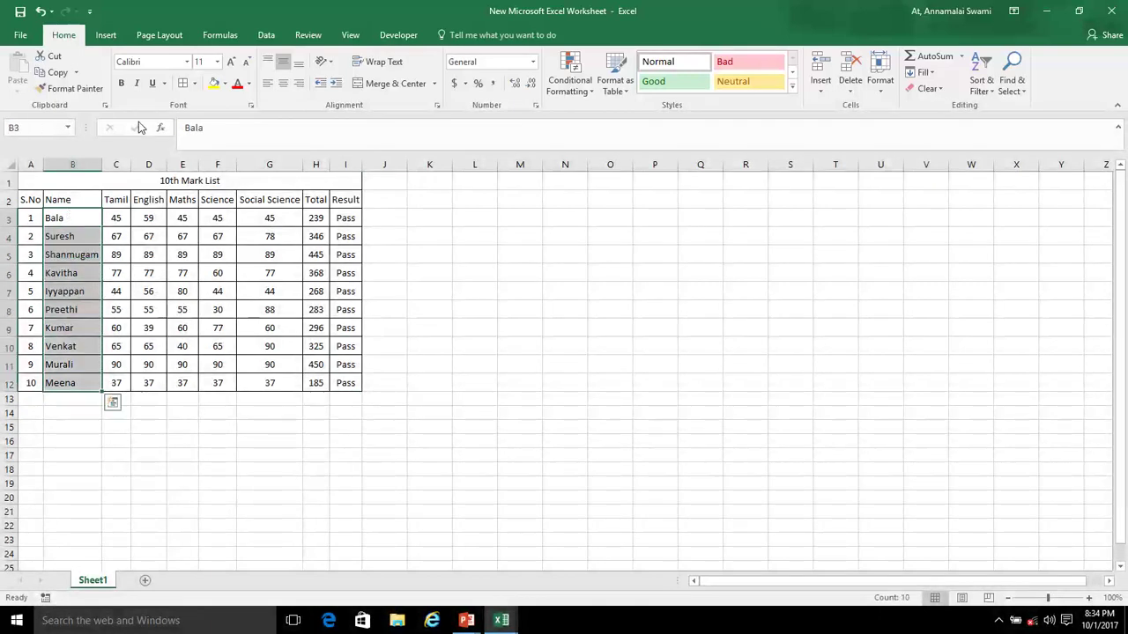
click(136, 85)
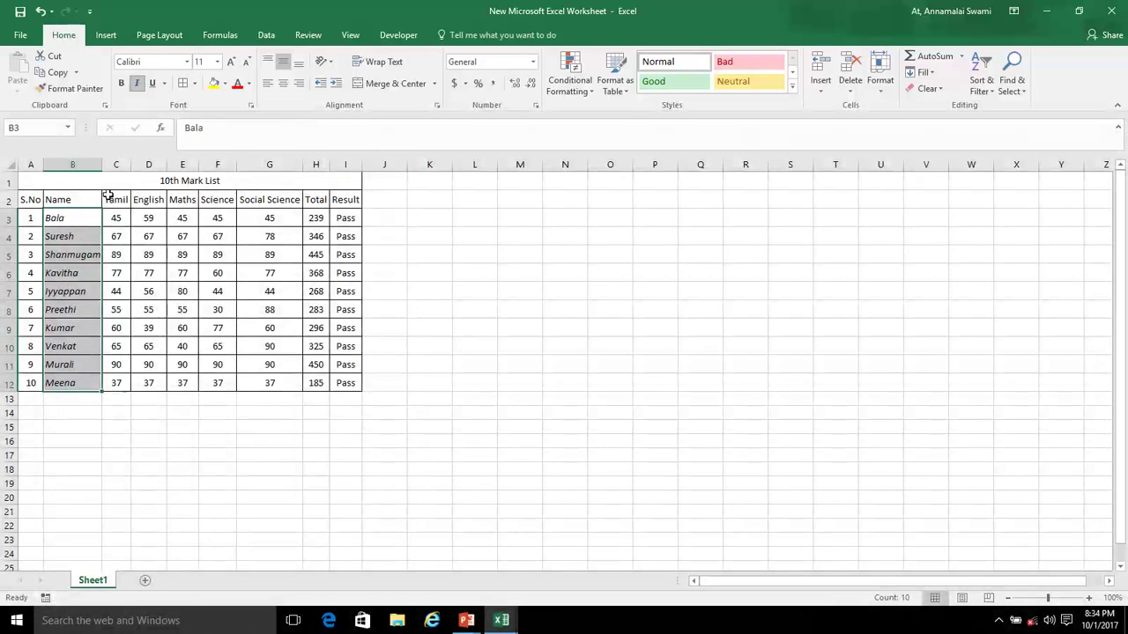
click(82, 333)
Autofit column B so the longest name, Shanmugam, fits.
click(81, 271)
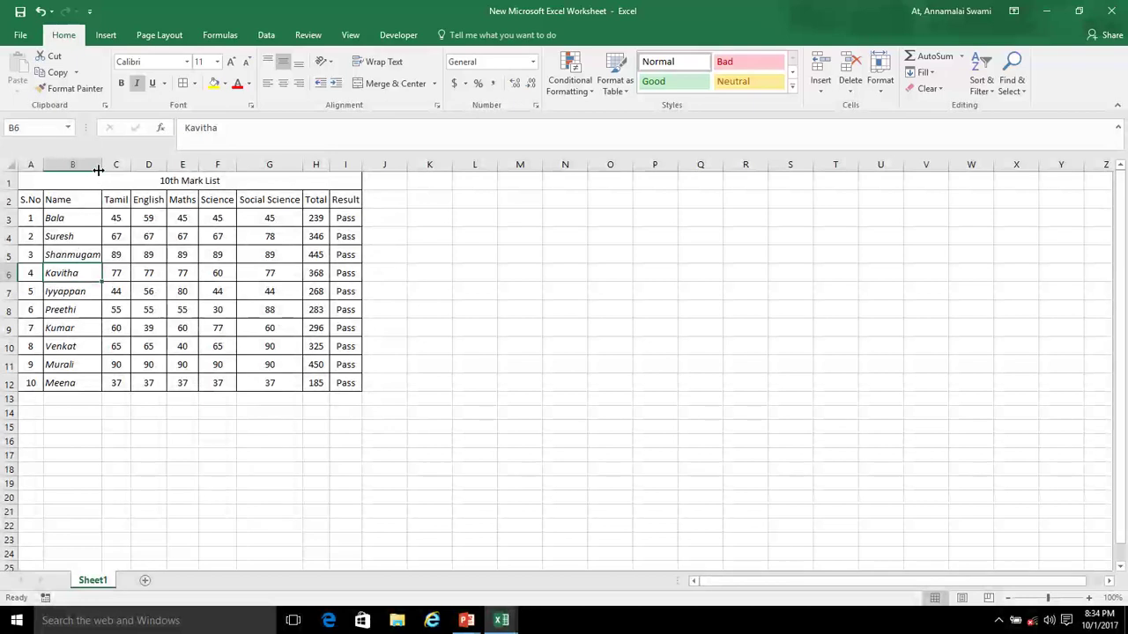
double_click(101, 165)
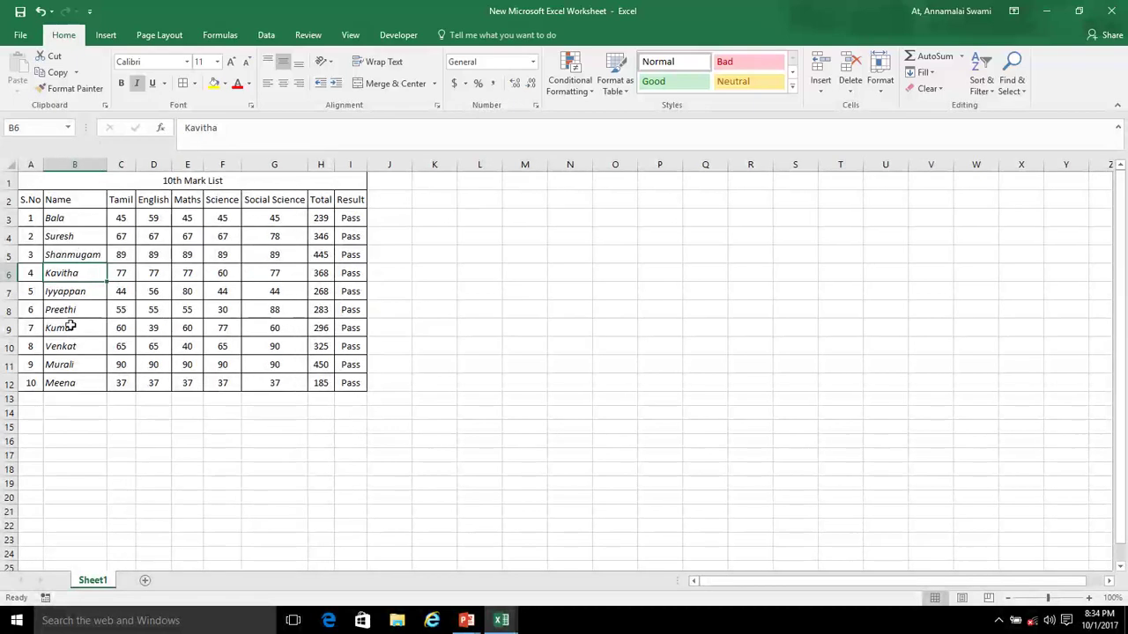
click(85, 232)
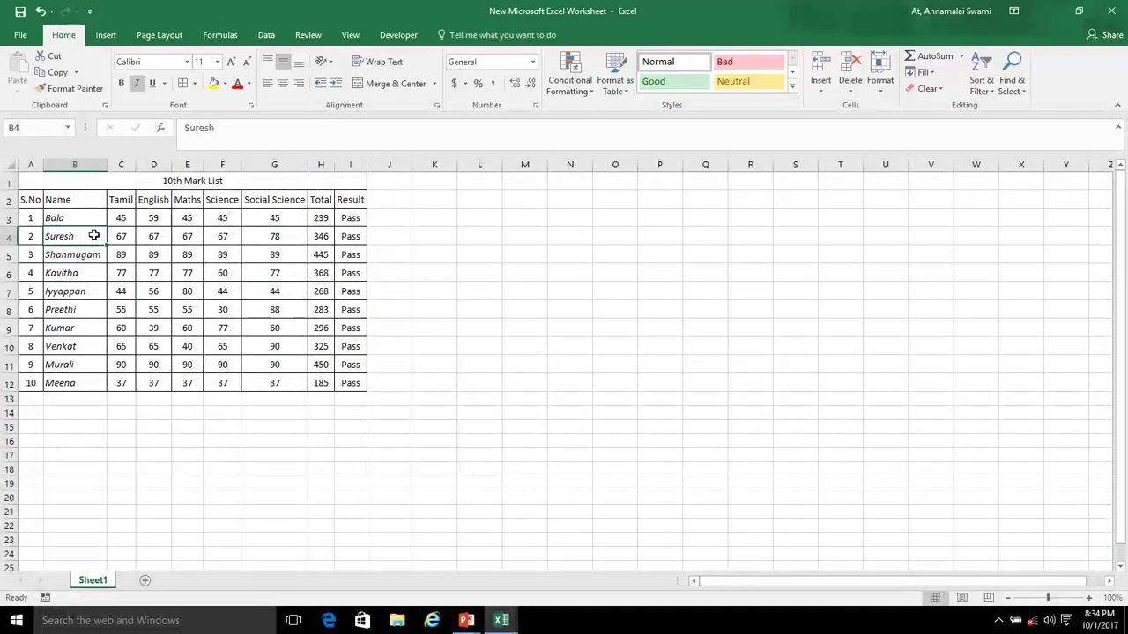
click(184, 176)
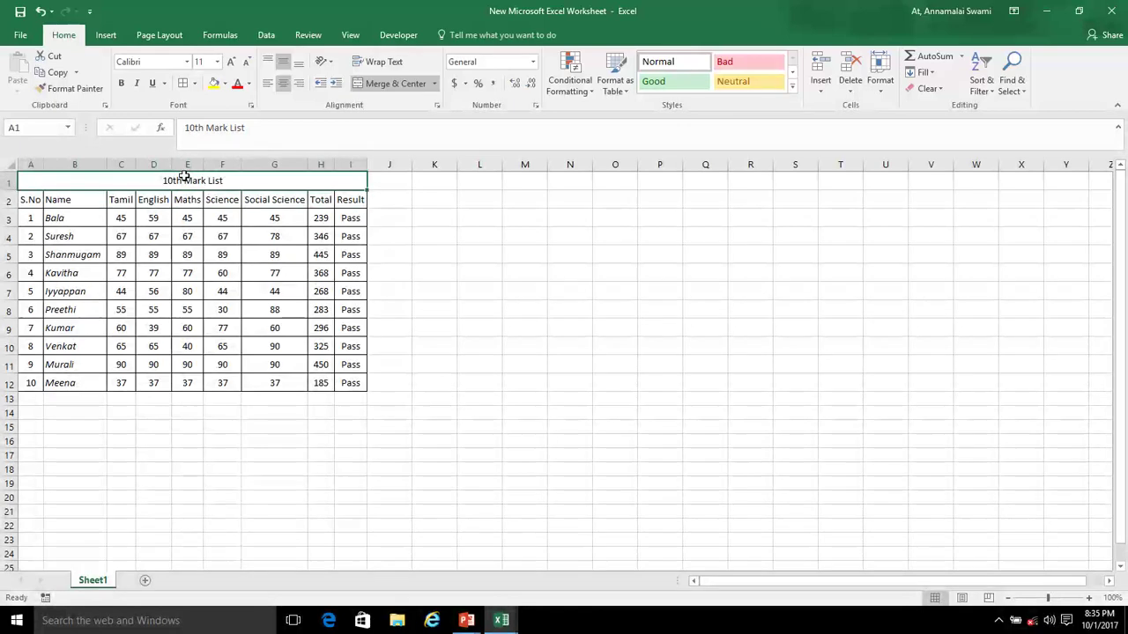
Bold the 10th Mark List title and the header row (A1:I2).
key(Down)
key(shift+space)
key(Up)
key(shift+space)
click(183, 176)
key(shift+Down)
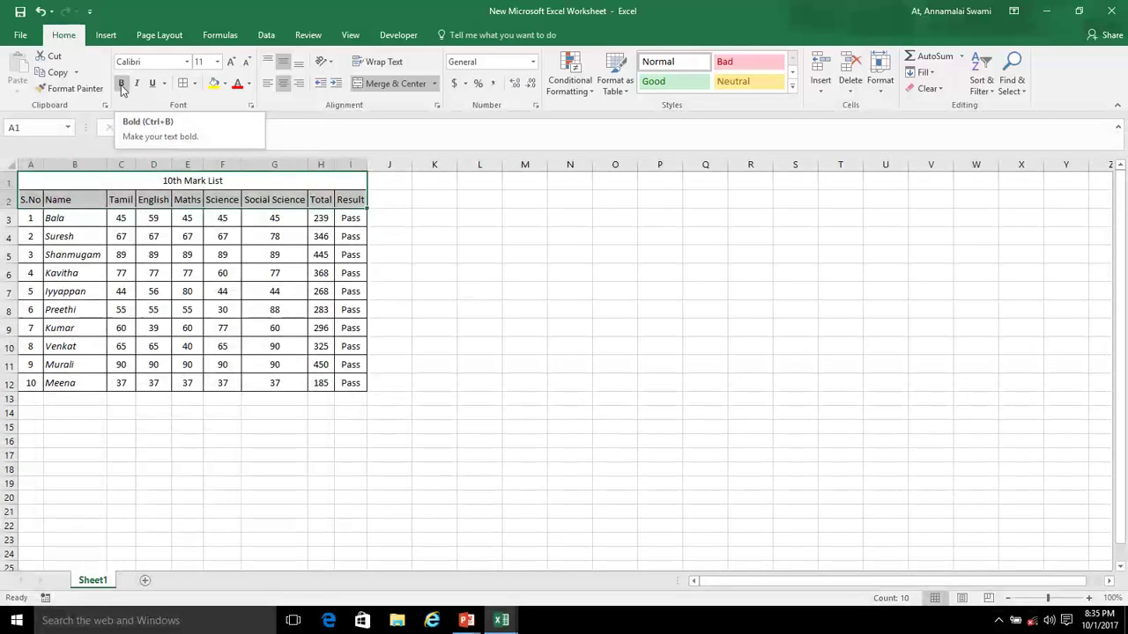
click(120, 85)
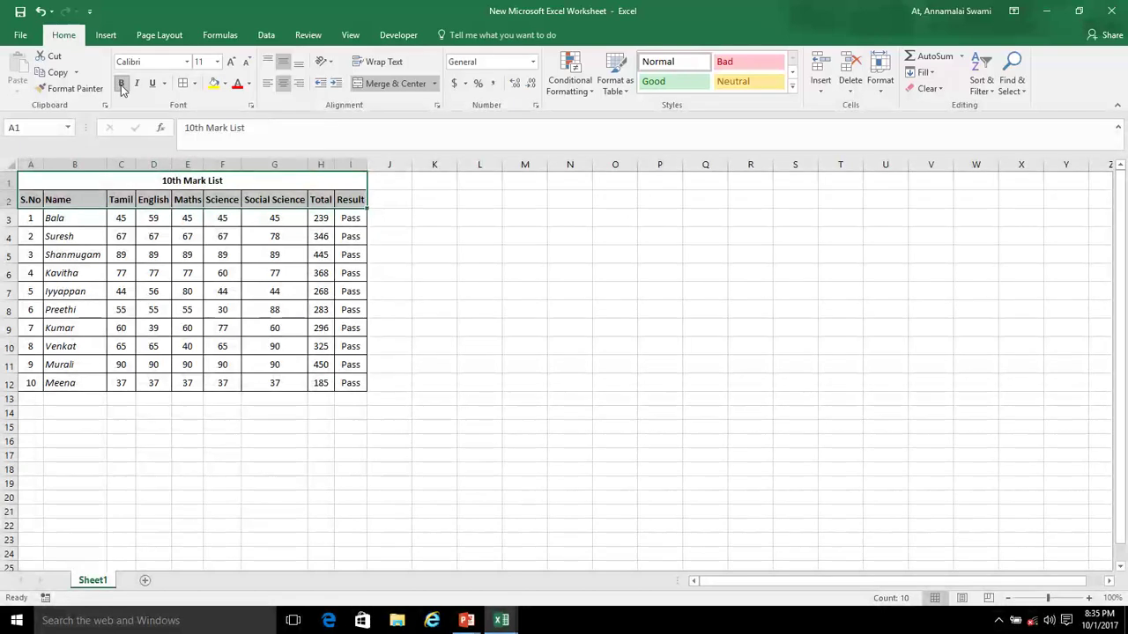
click(327, 179)
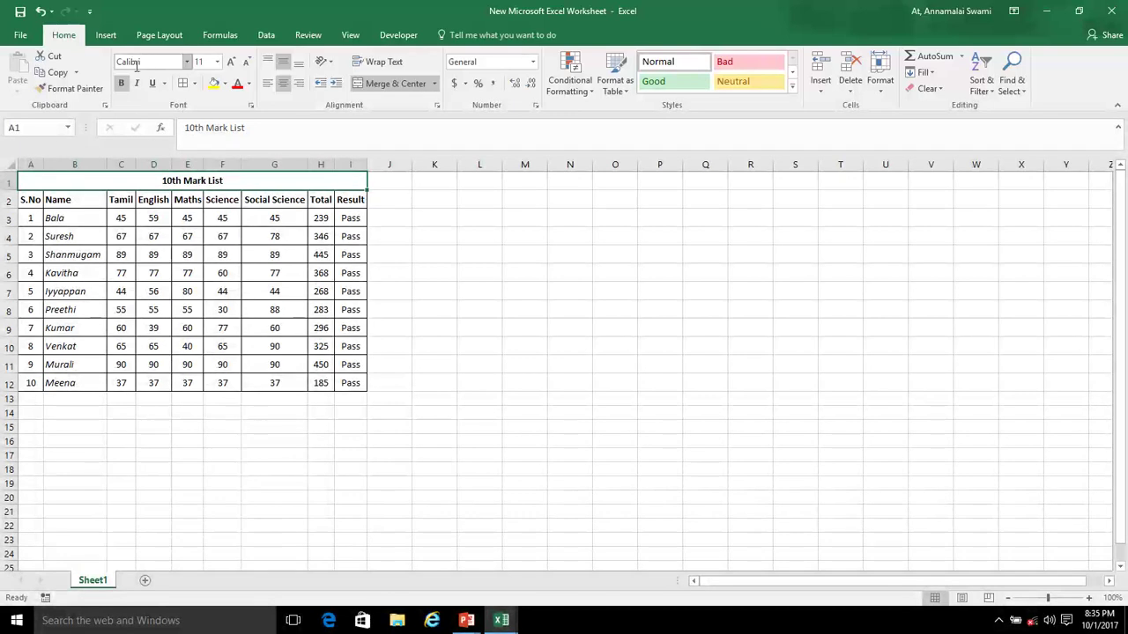
click(206, 62)
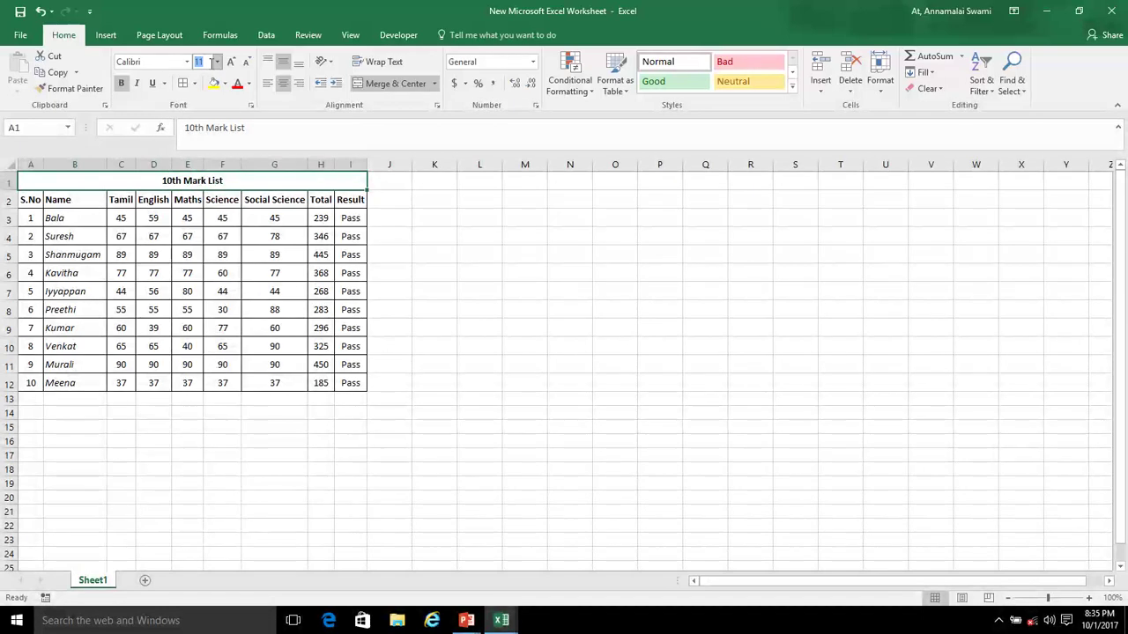
Set the merged 10th Mark List title's font size to 15.
text(1)
key(Return)
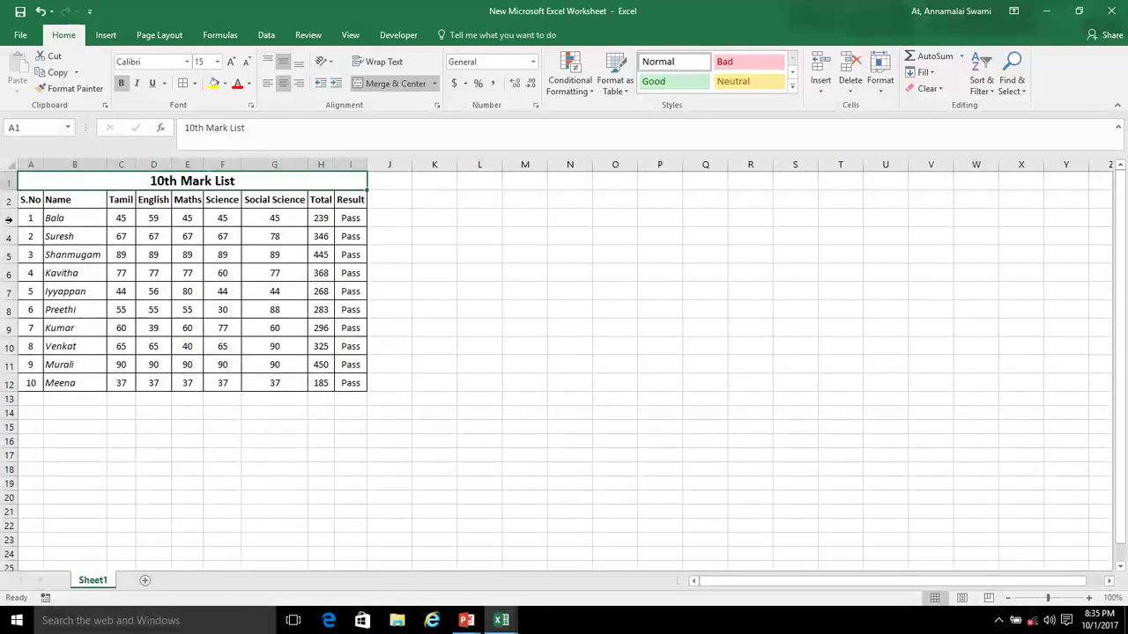
click(76, 236)
click(155, 255)
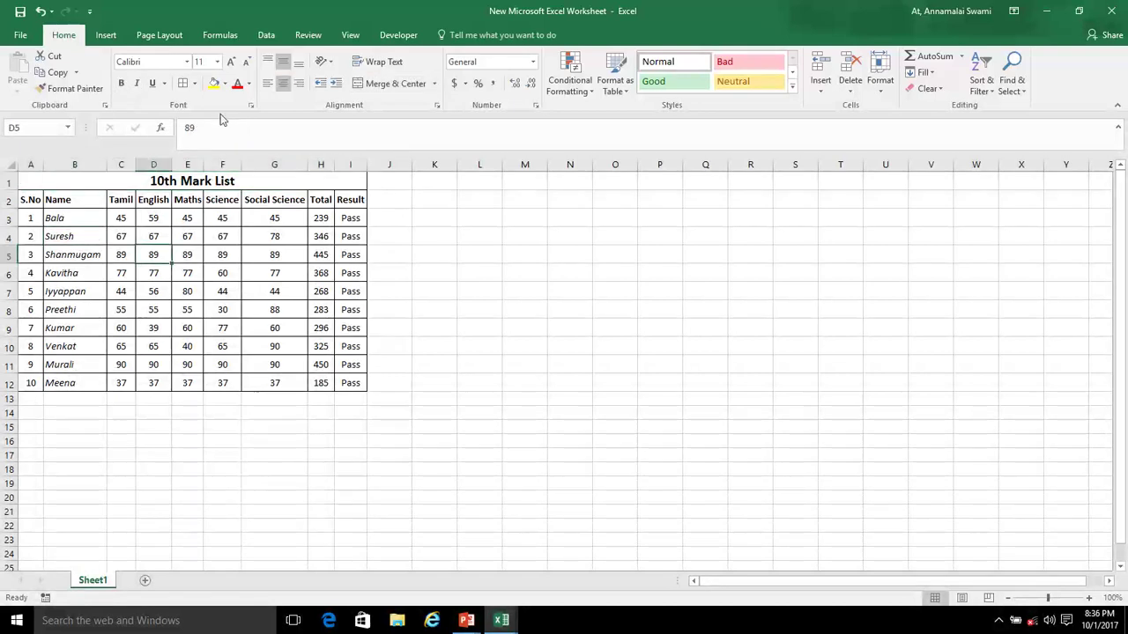
click(208, 62)
click(233, 180)
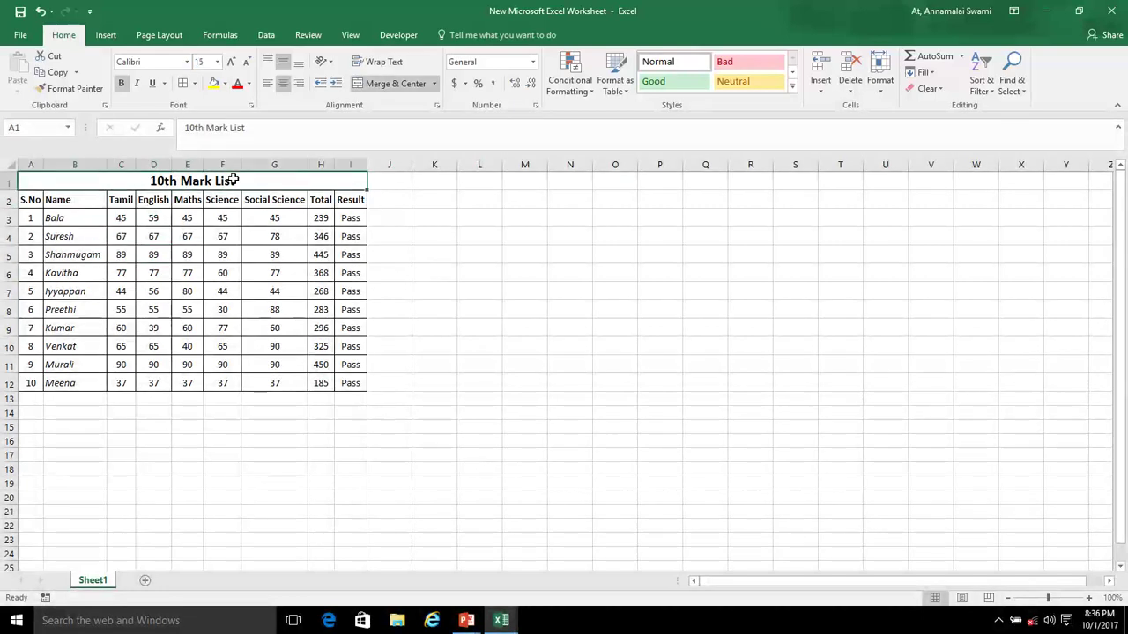
Set the title font to Arial Rounded MT Bold, undoing a trial of Bodoni MT Black.
click(187, 64)
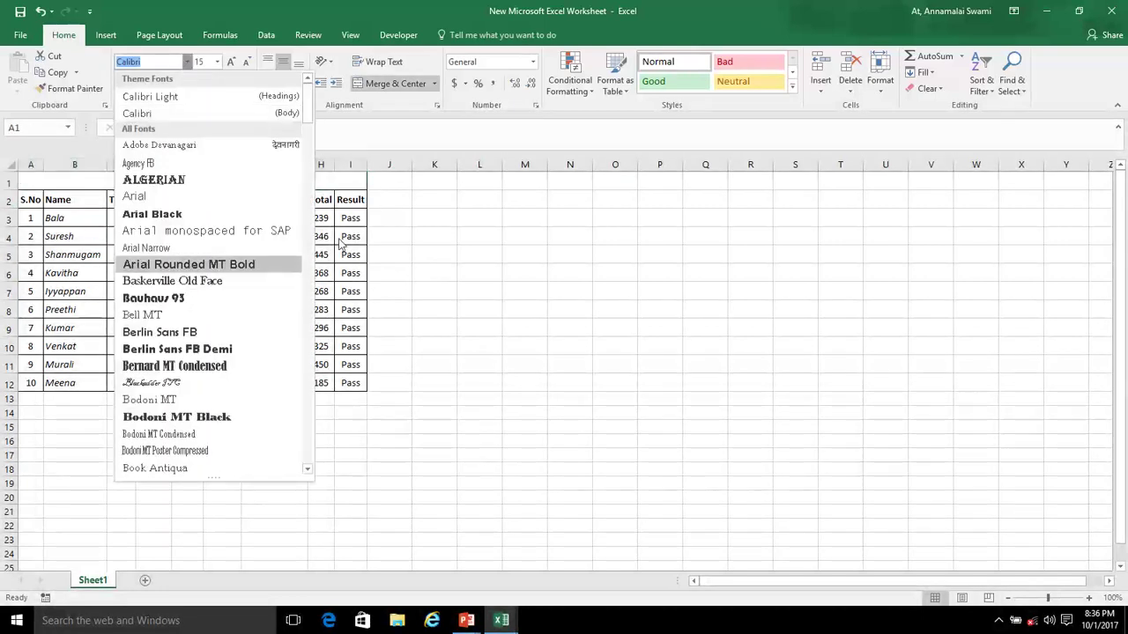
click(374, 207)
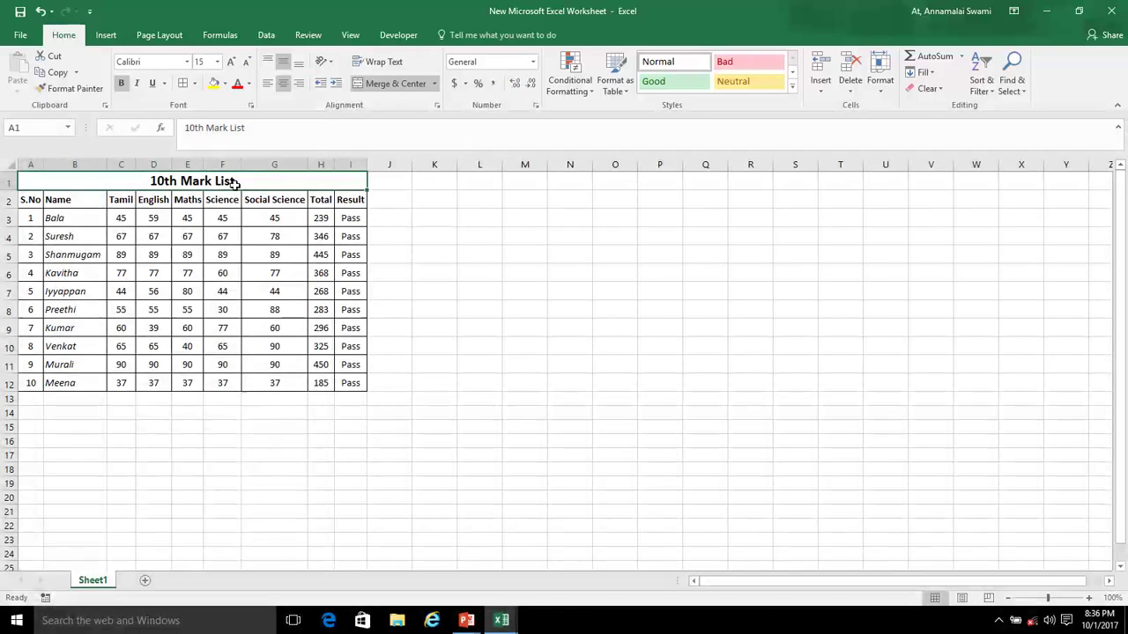
click(187, 63)
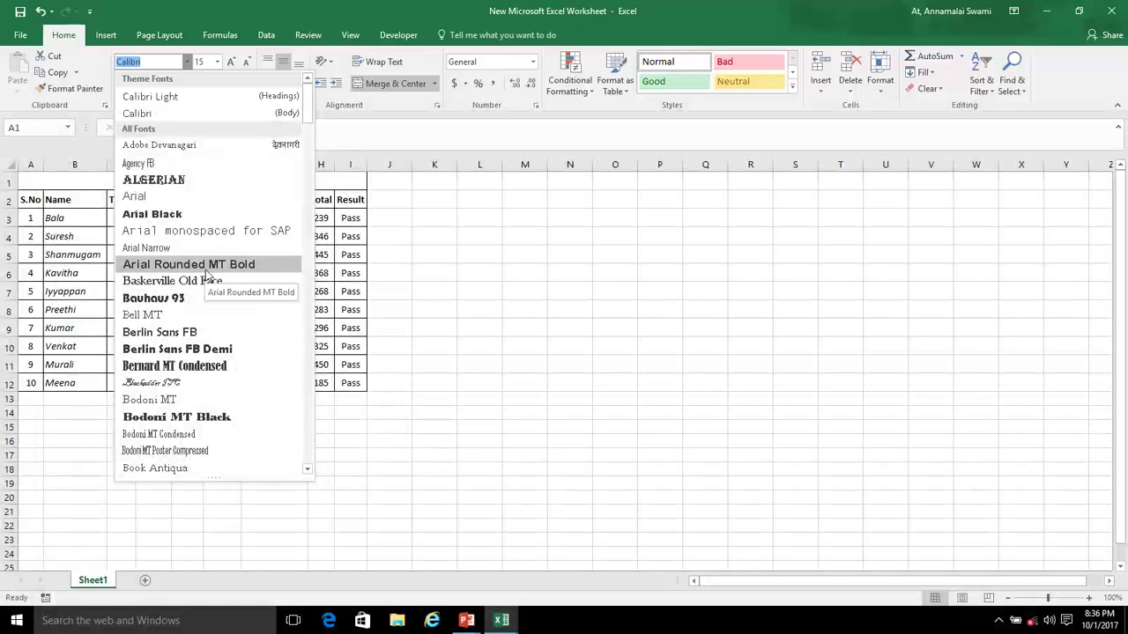
click(206, 270)
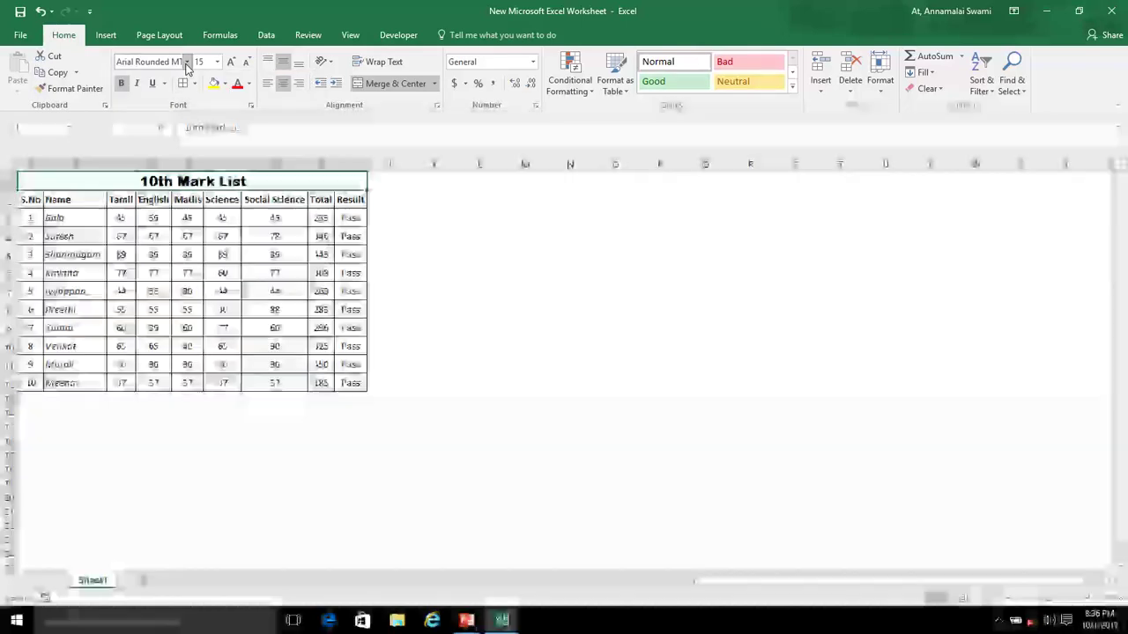
click(187, 64)
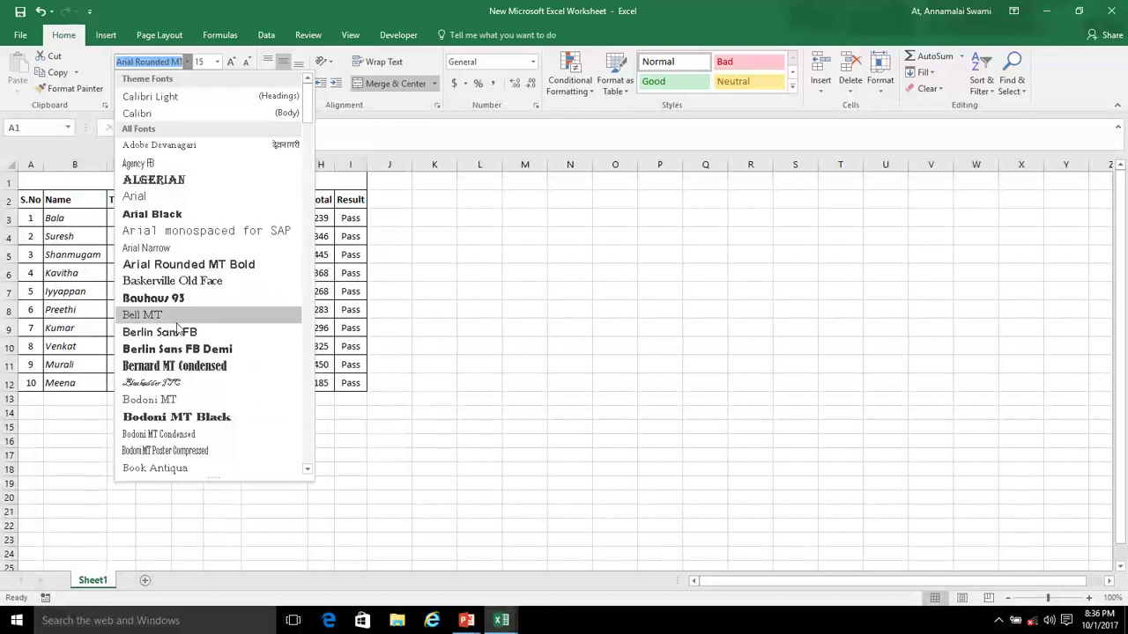
click(182, 417)
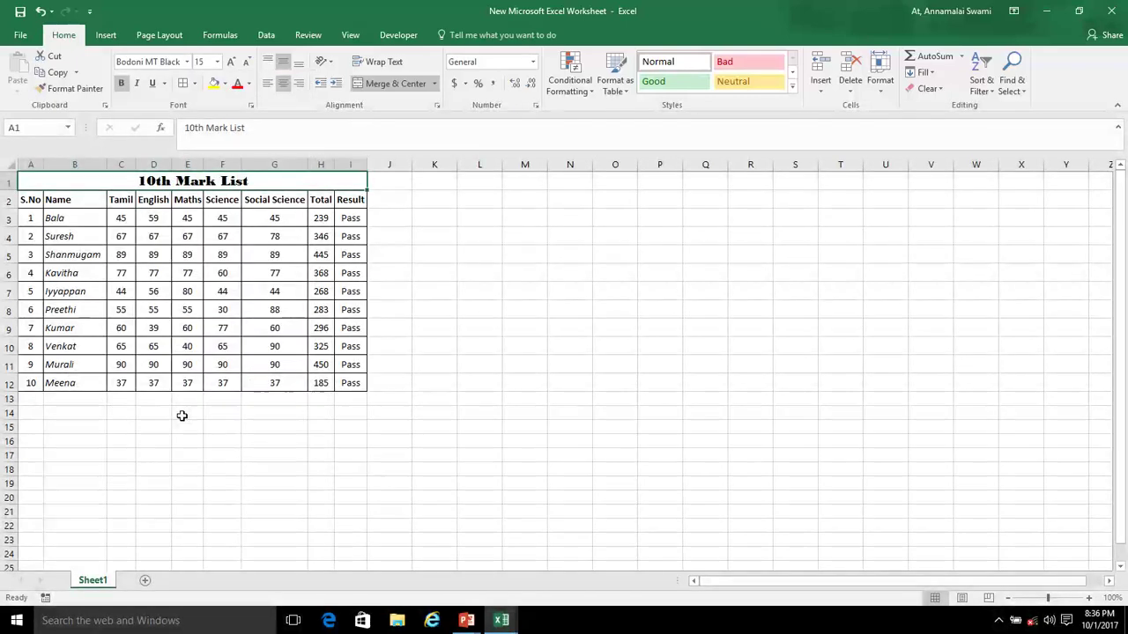
key(ctrl+z)
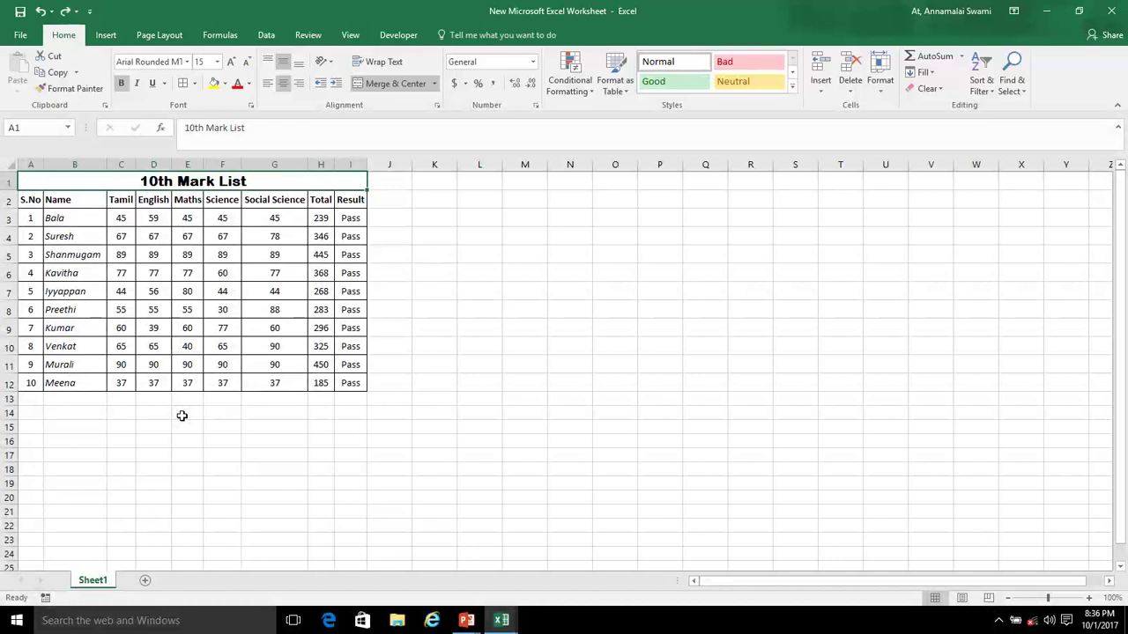
key(ctrl+z)
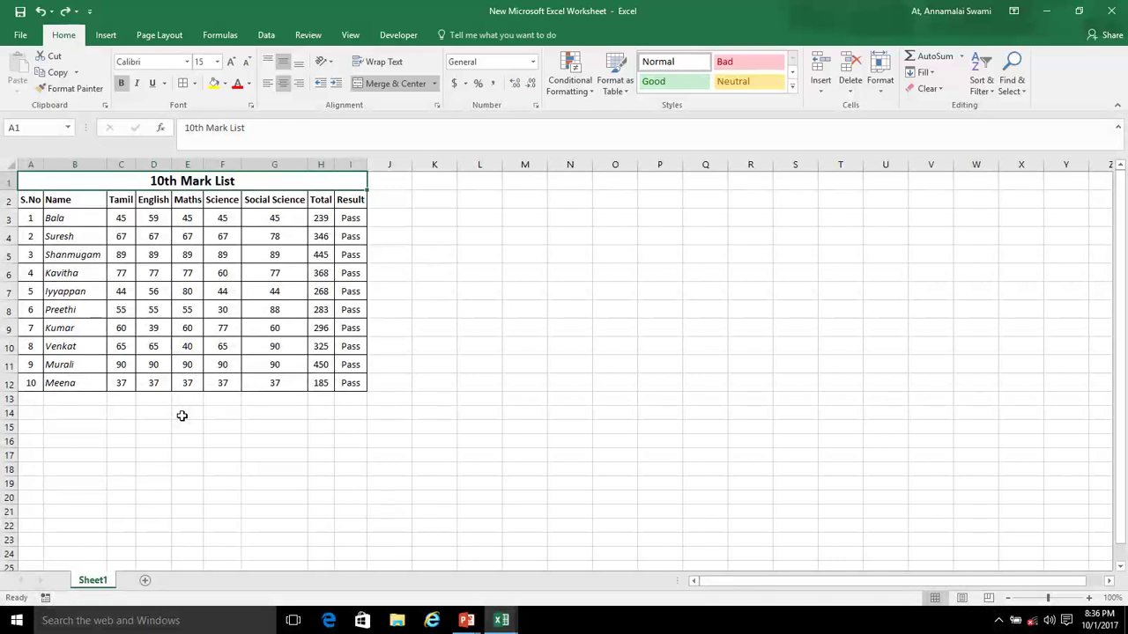
key(ctrl+y)
key(ctrl+y)
key(ctrl+z)
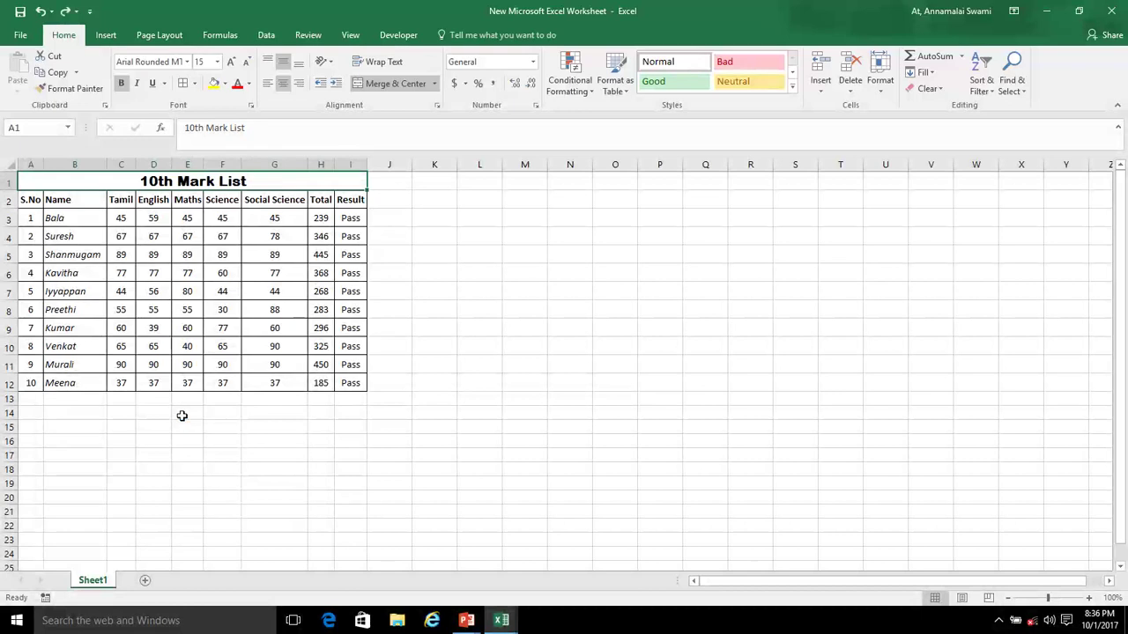
Set the title's font size to 20.
click(205, 63)
text(20)
key(Return)
click(411, 273)
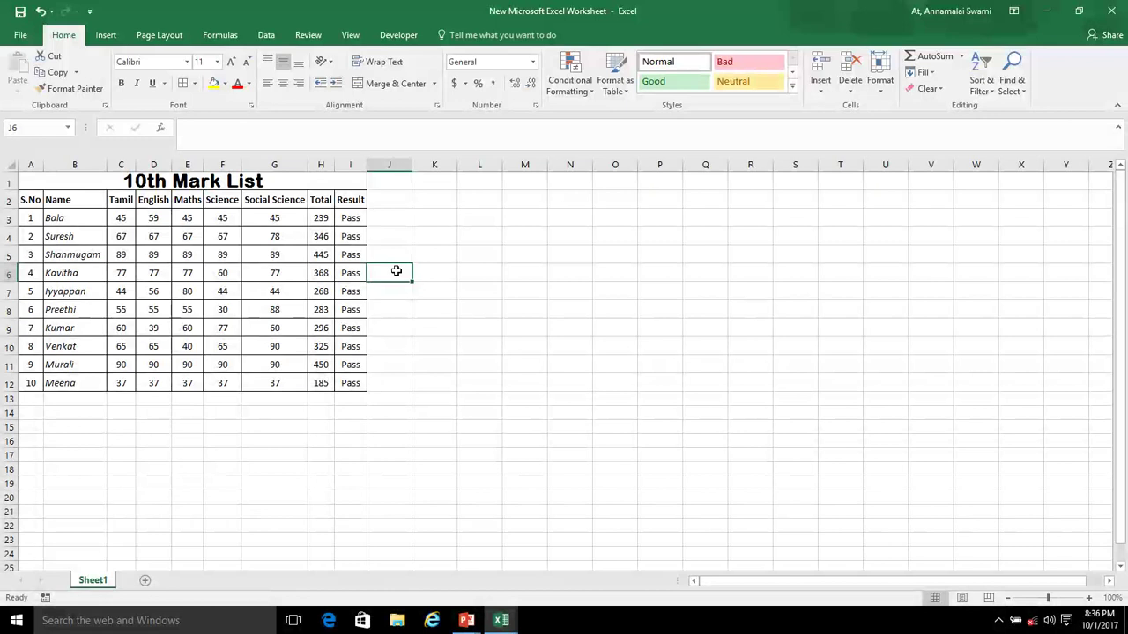
click(182, 256)
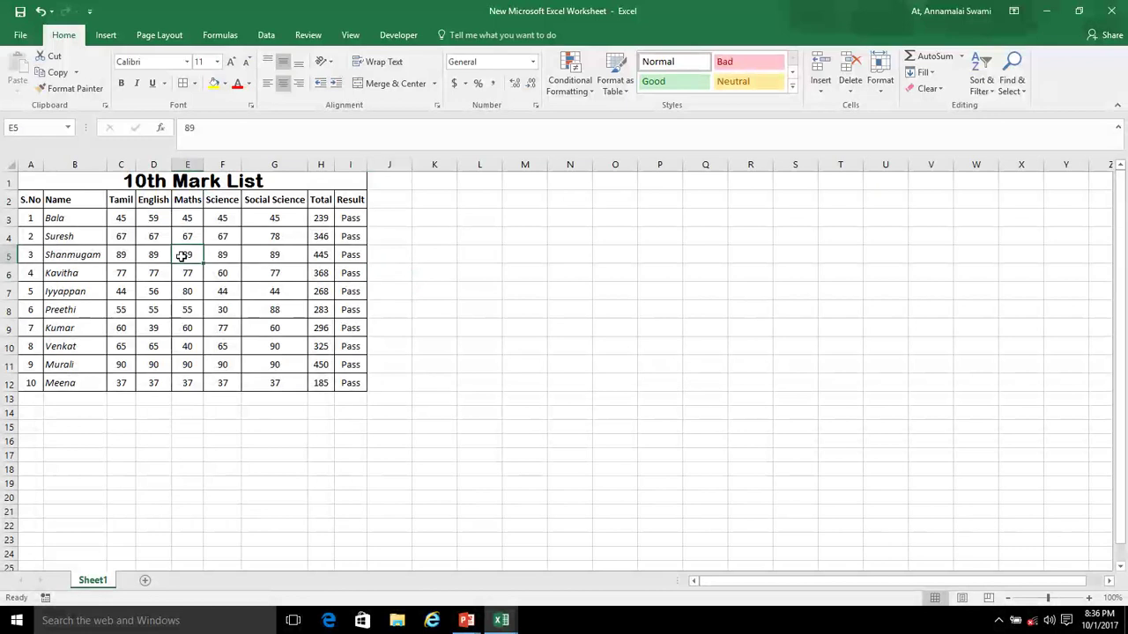
click(56, 217)
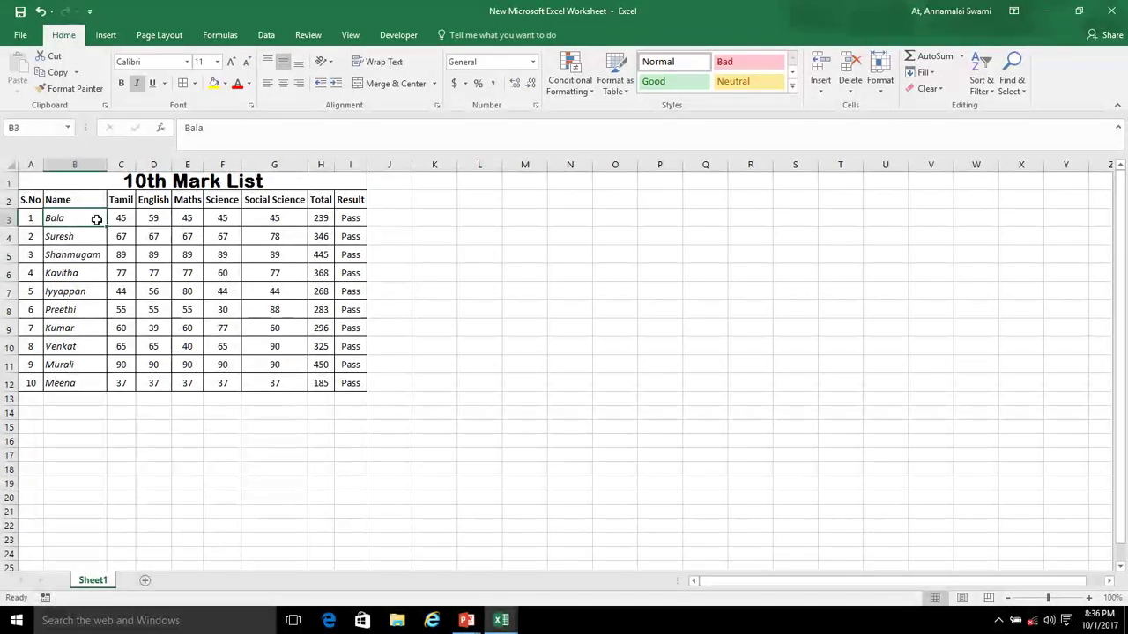
click(284, 85)
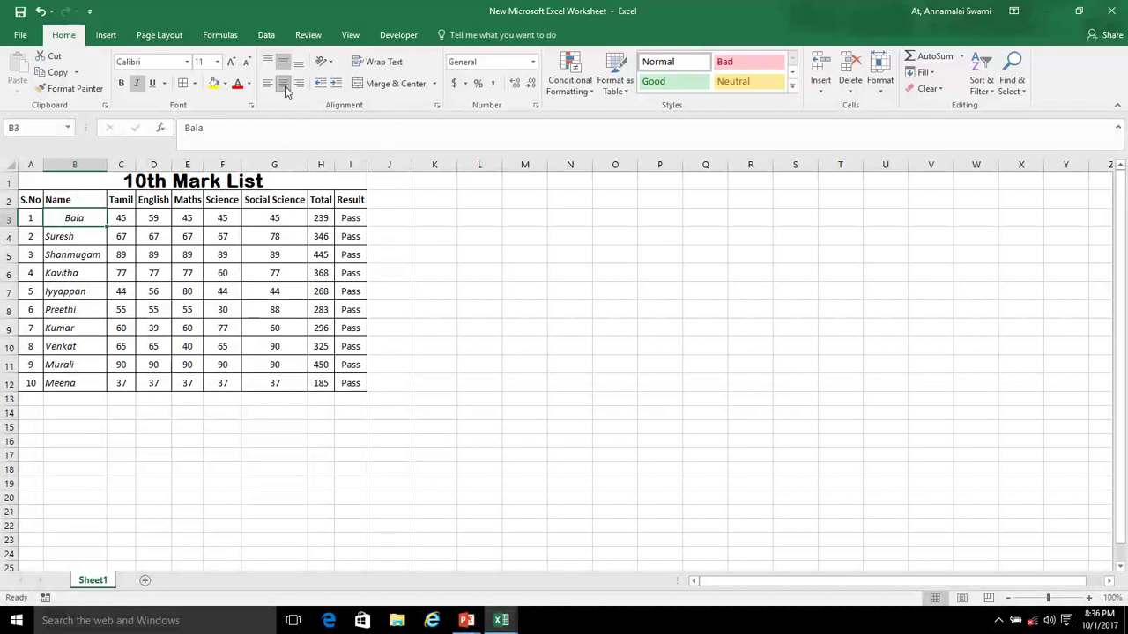
click(269, 85)
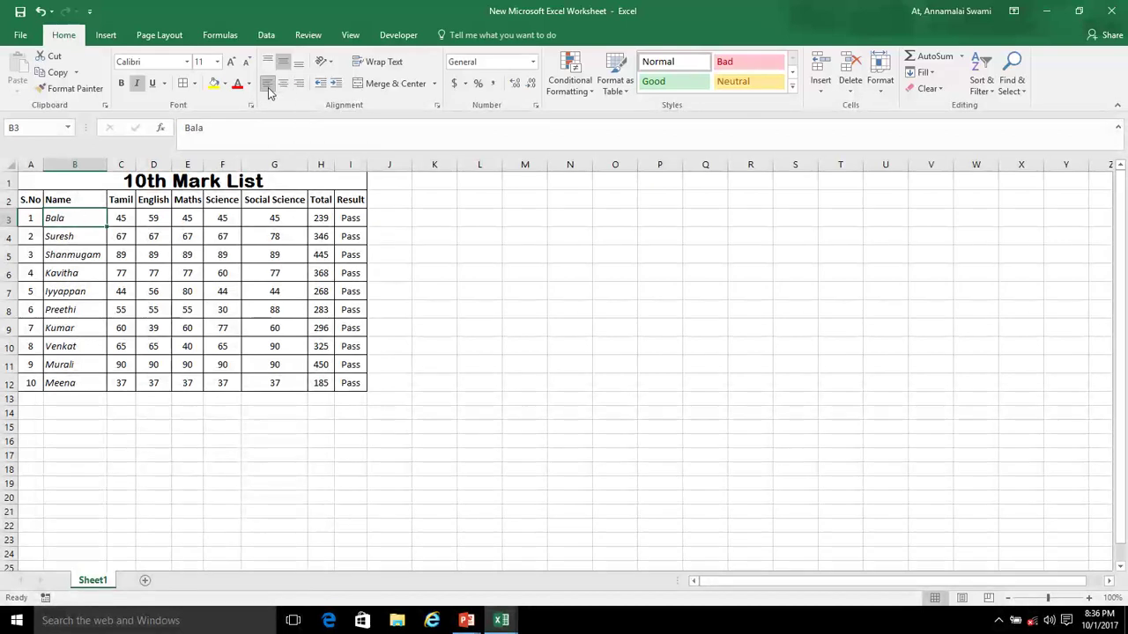
click(300, 85)
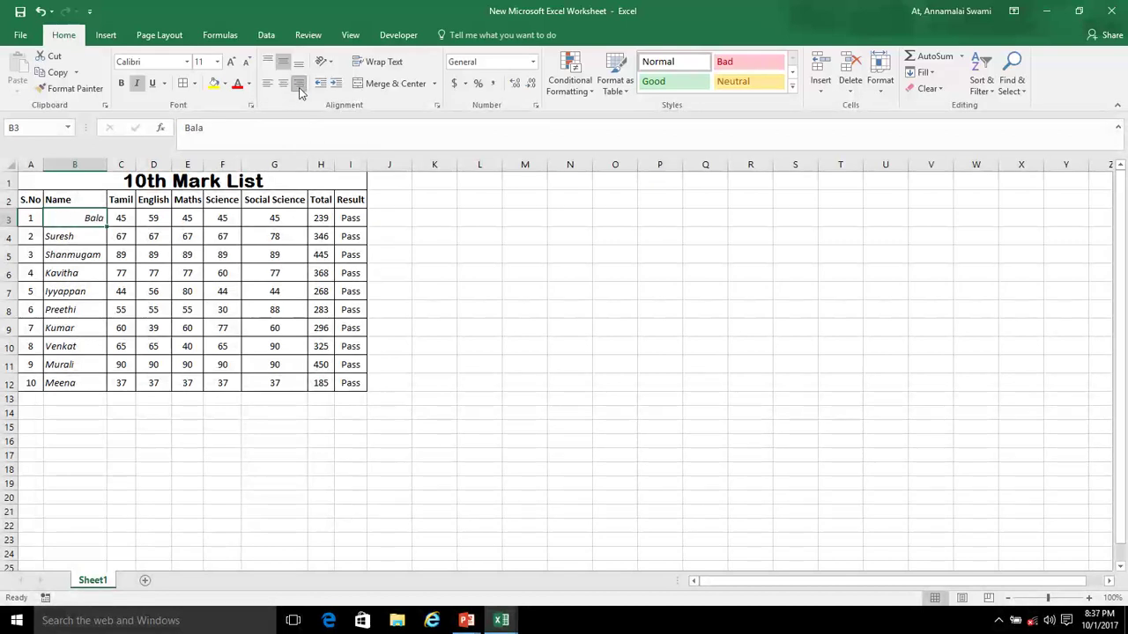
click(268, 84)
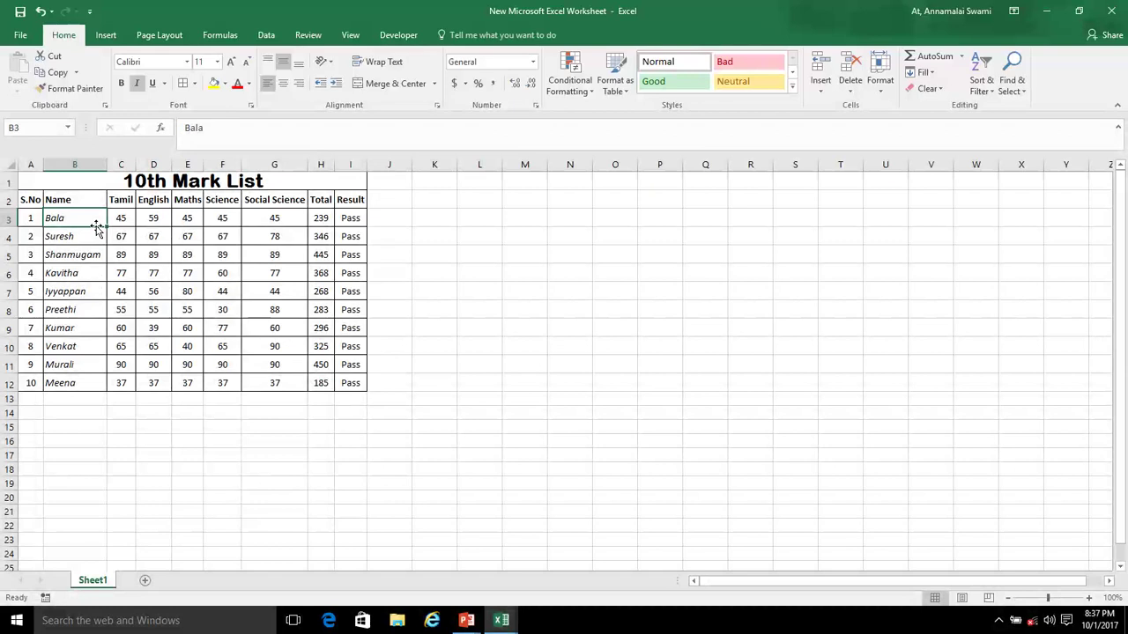
click(70, 240)
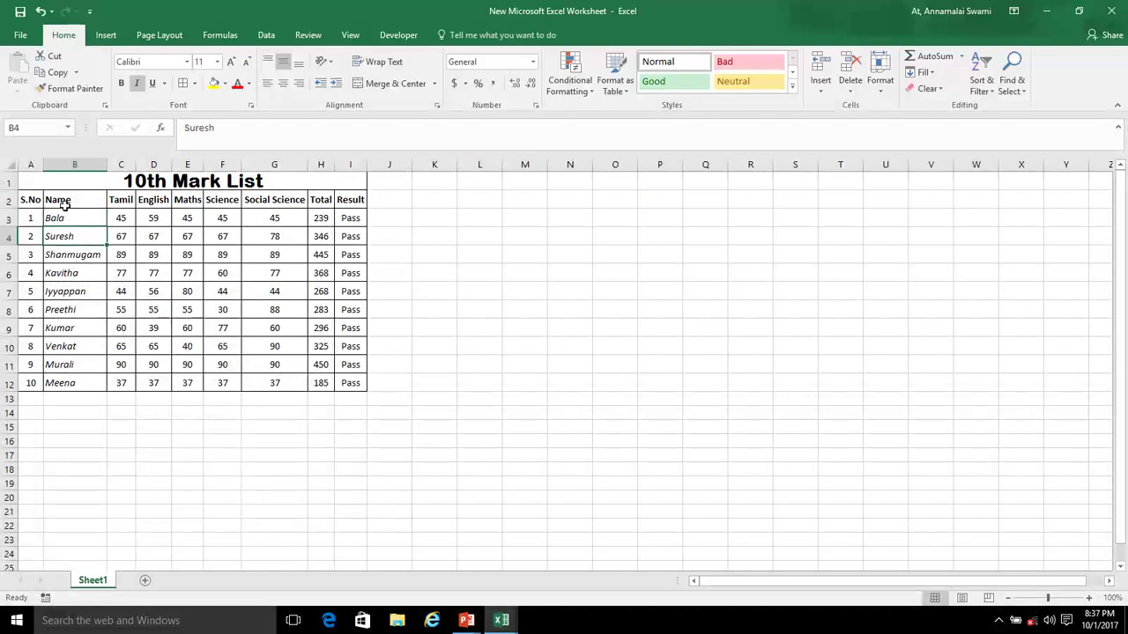
click(59, 204)
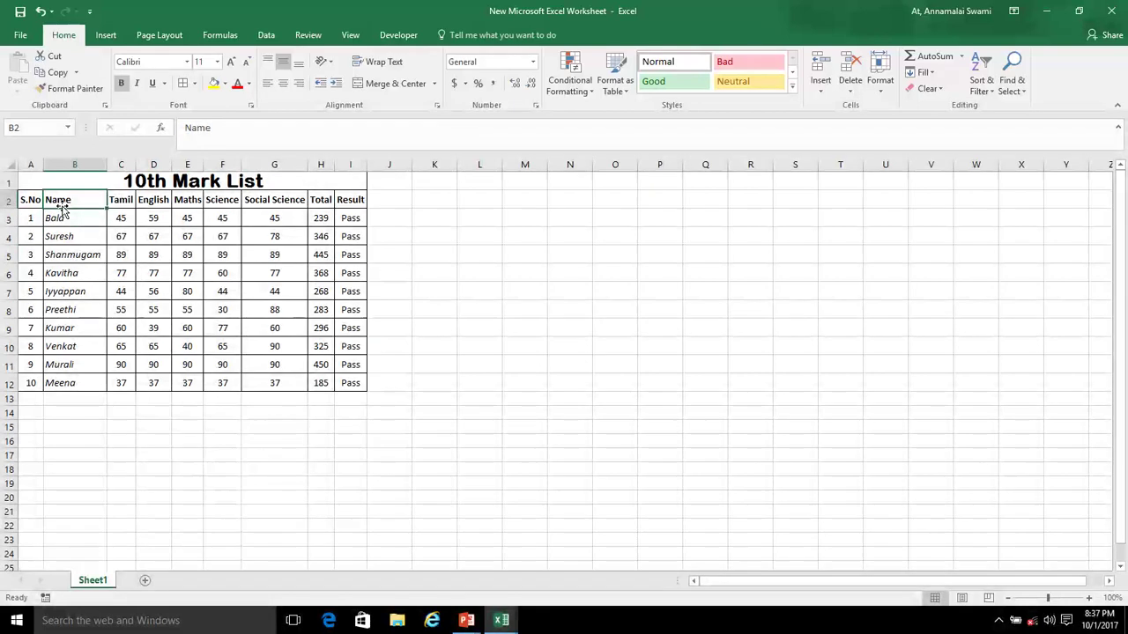
click(223, 182)
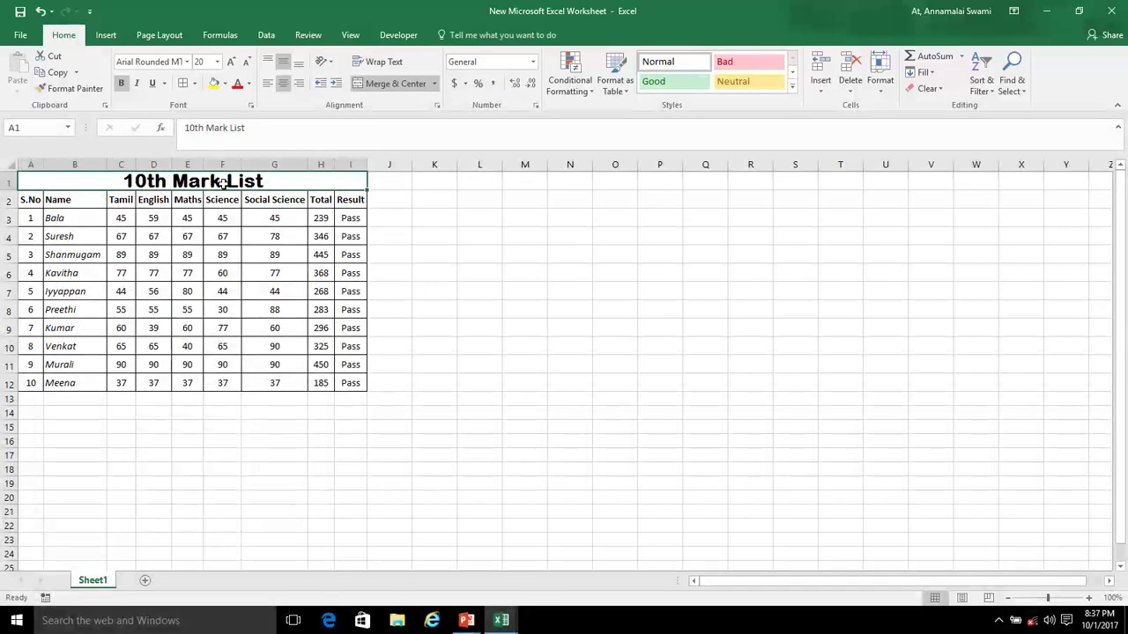
Colour the 10th Mark List title text Blue from Standard Colors.
click(249, 83)
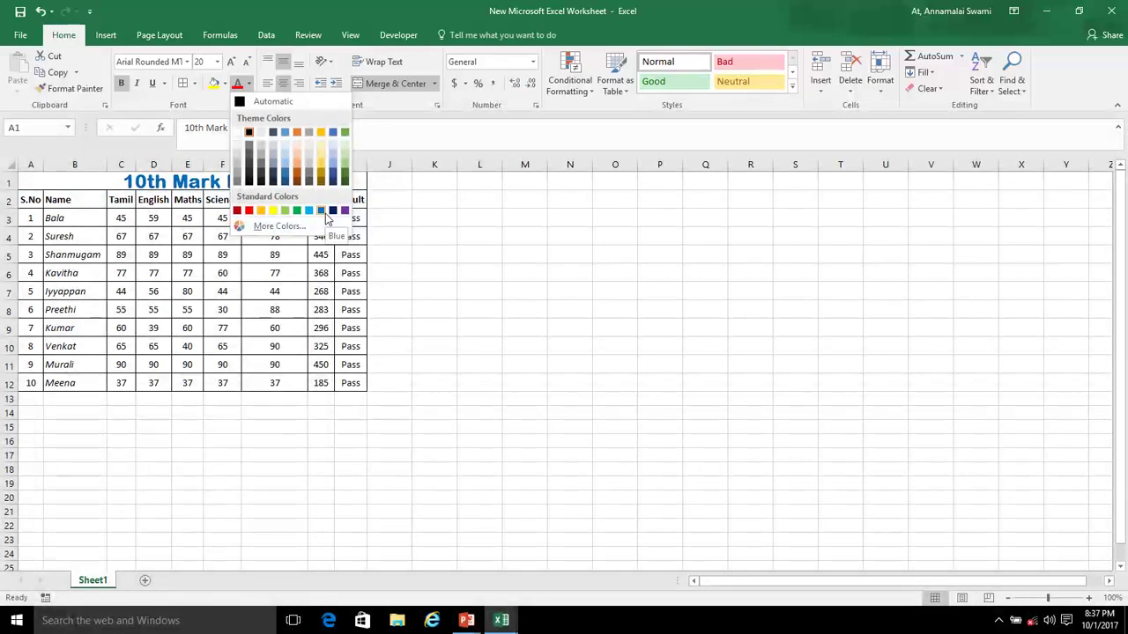
click(323, 213)
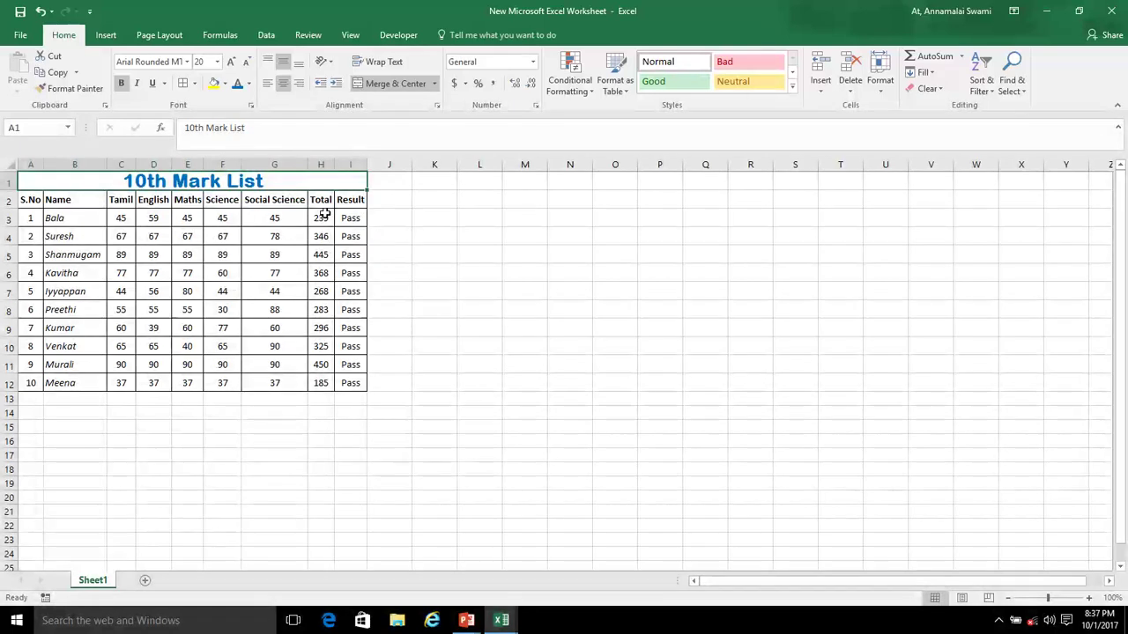
click(32, 202)
key(shift+Right)
key(shift+Right)
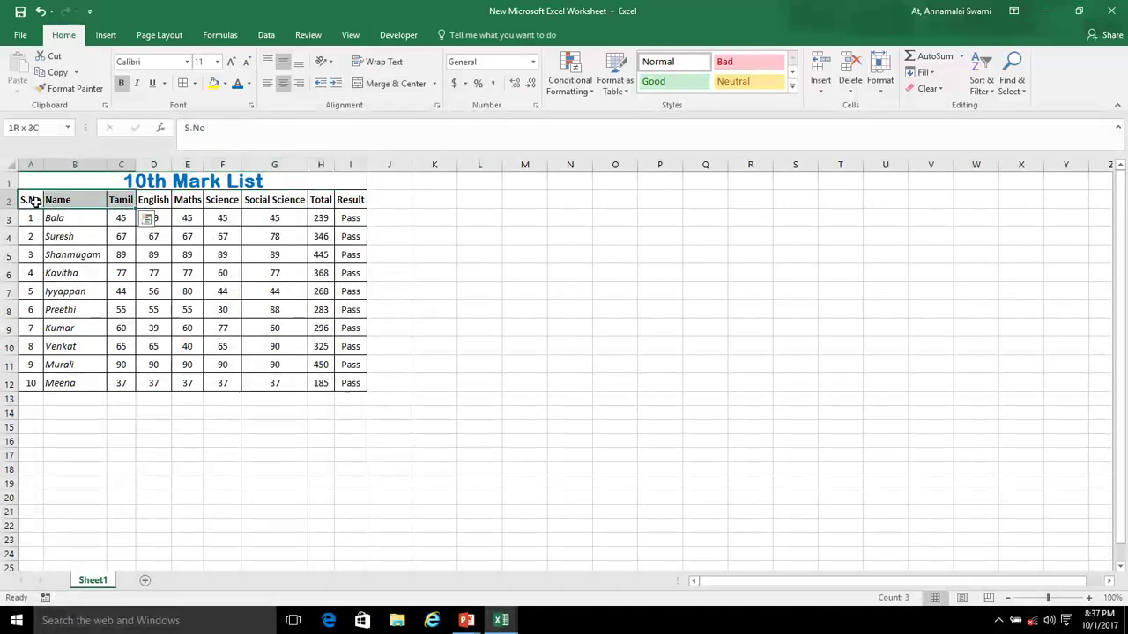
key(shift+Right)
key(shift+Right)
key(shift+Right)
key(shift+Right)
key(shift+Right)
key(shift+Right)
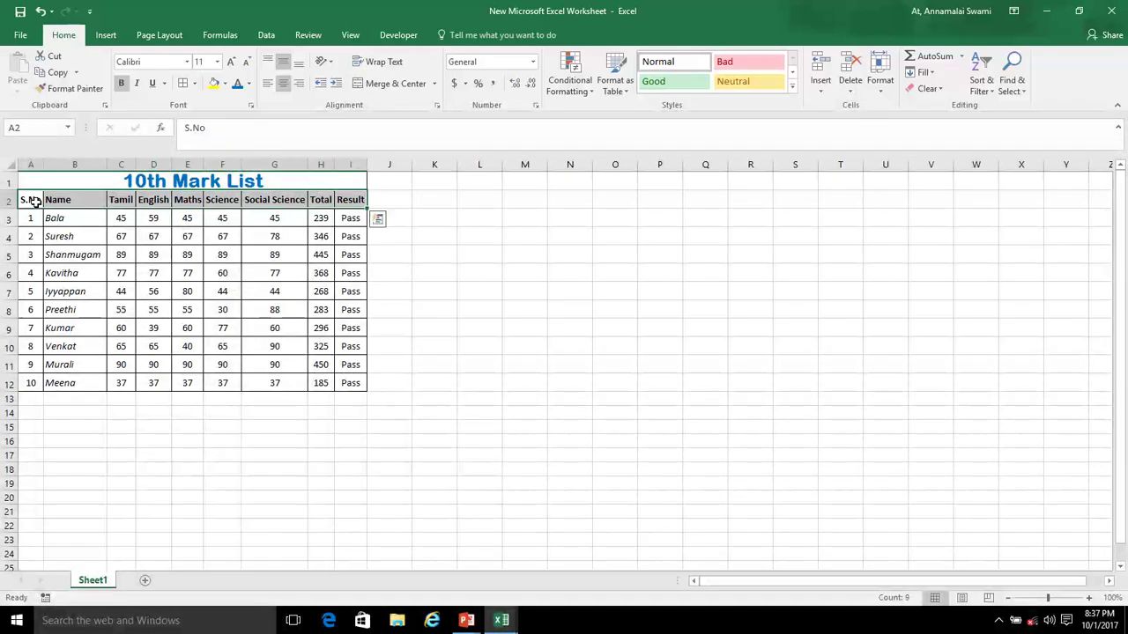
click(249, 84)
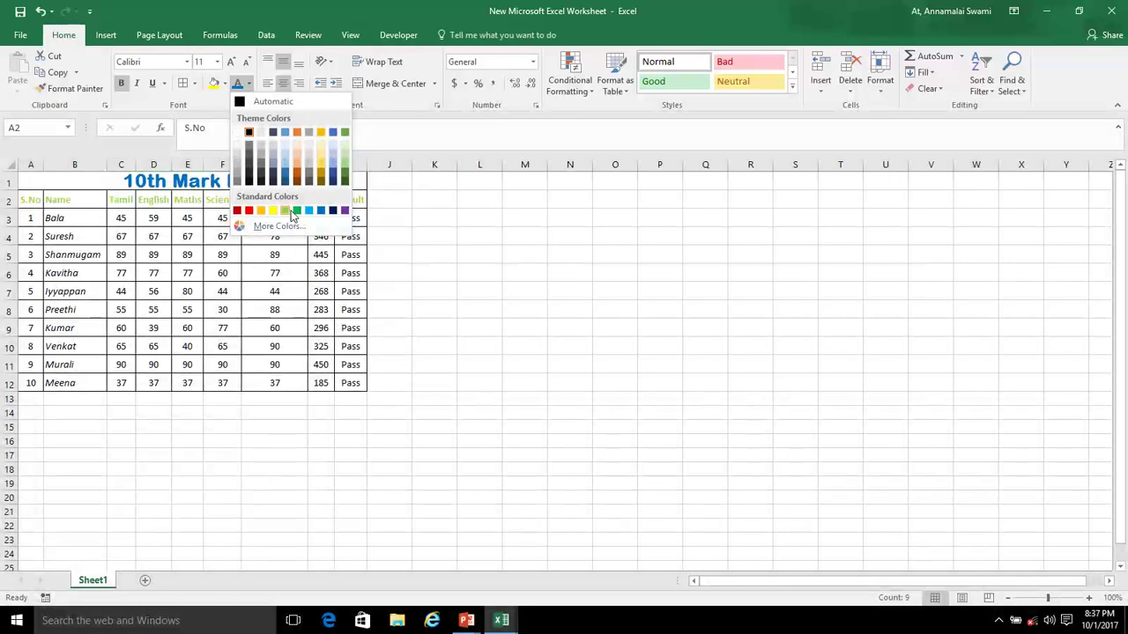
click(296, 210)
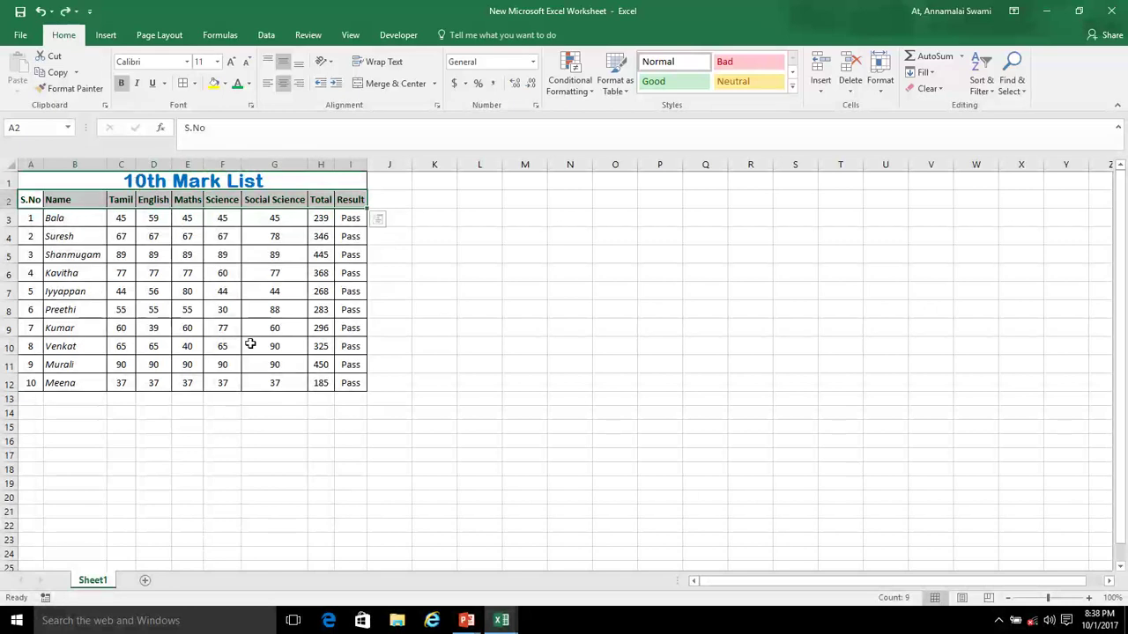
click(236, 333)
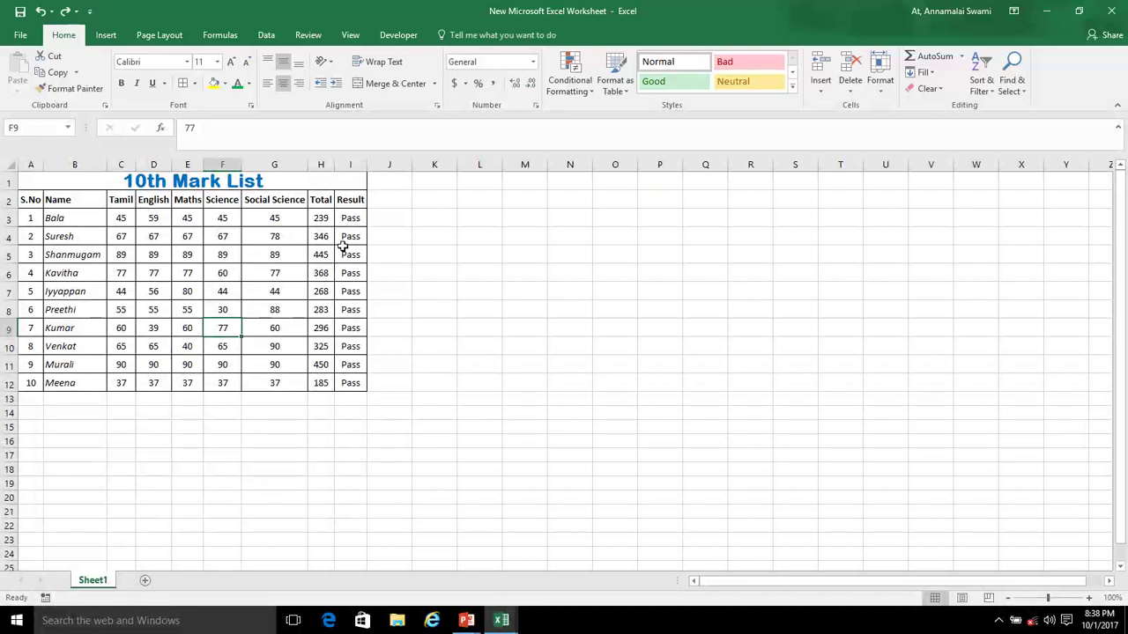
Fill the merged title row light blue and make the title text white.
click(92, 176)
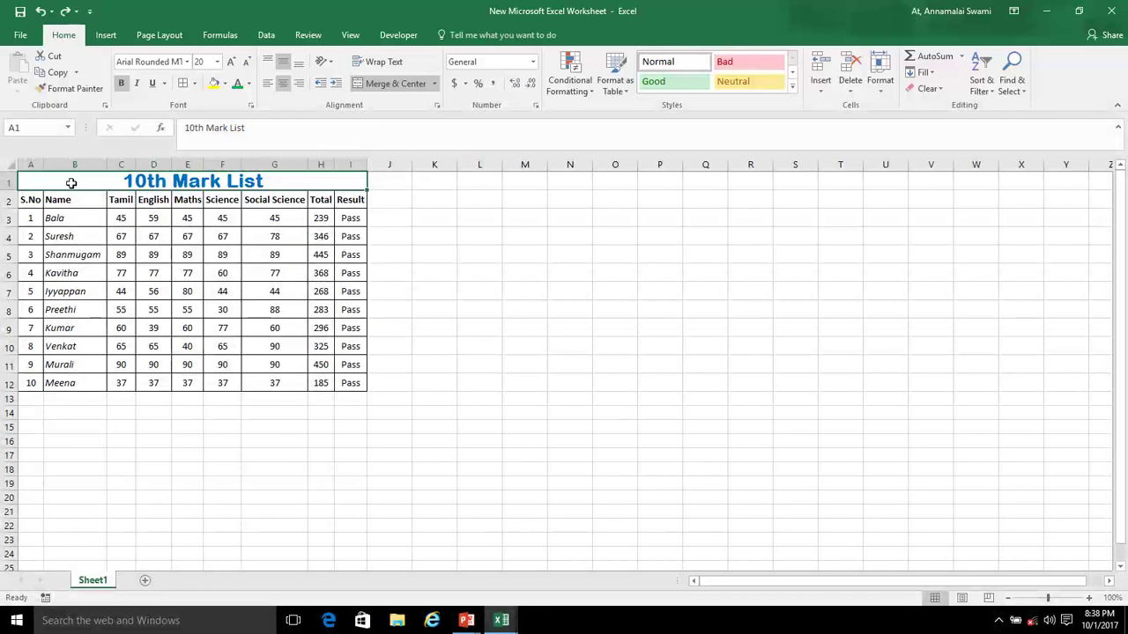
click(225, 84)
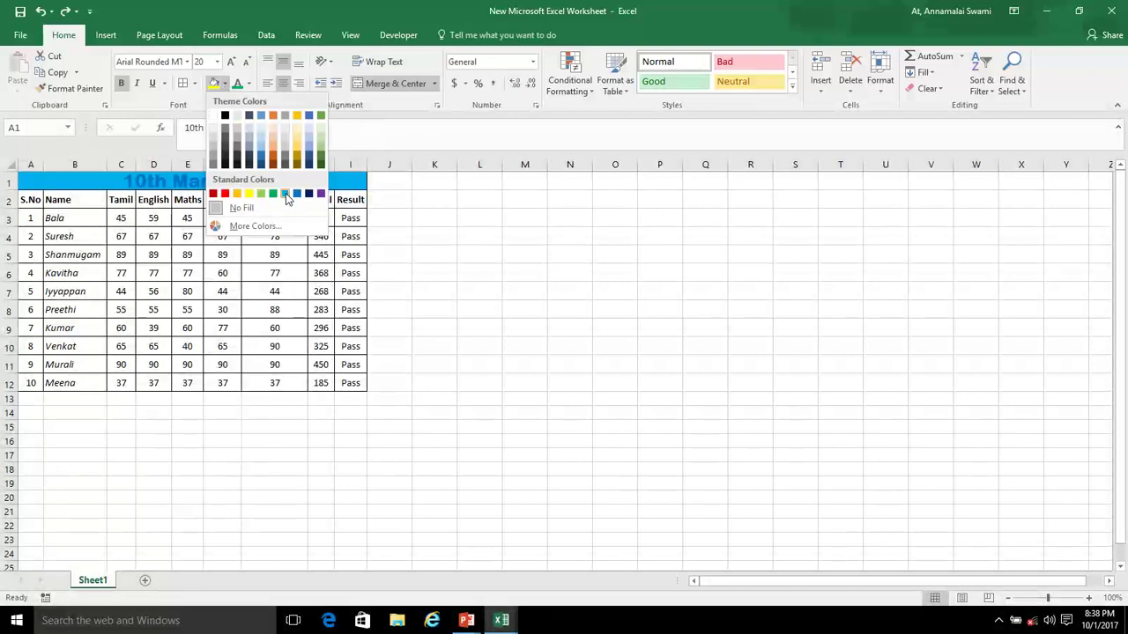
click(284, 194)
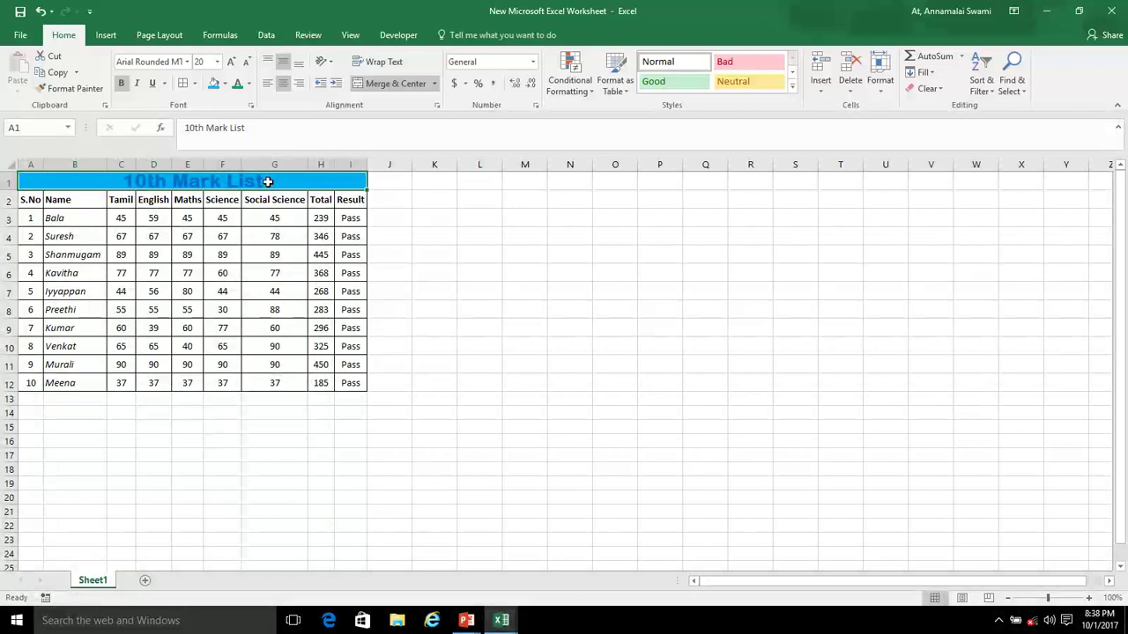
click(250, 83)
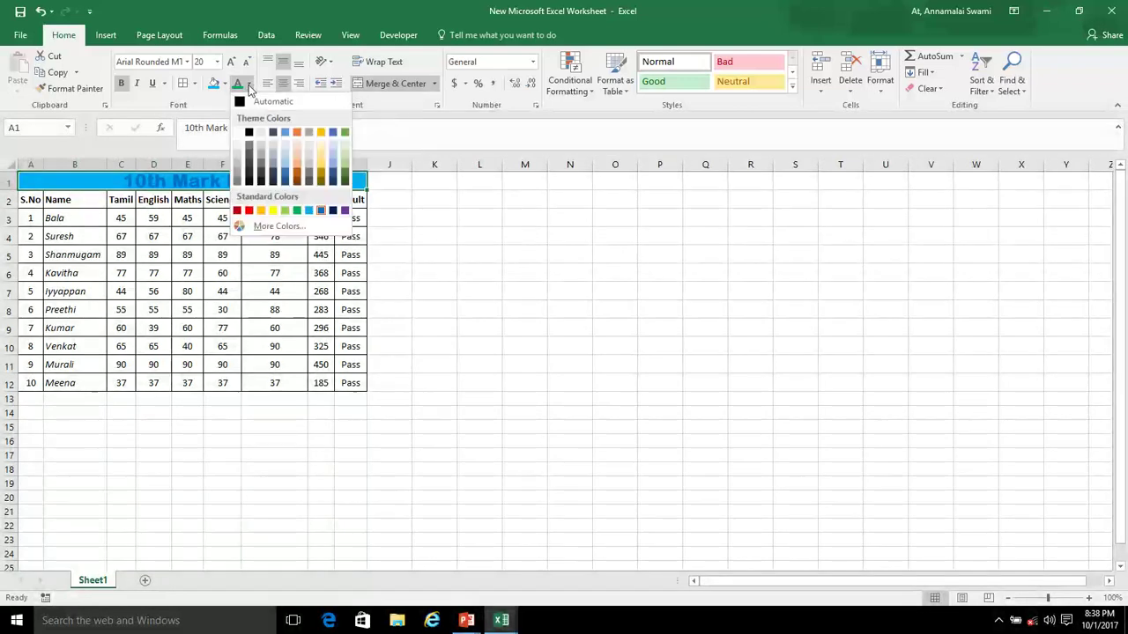
click(237, 134)
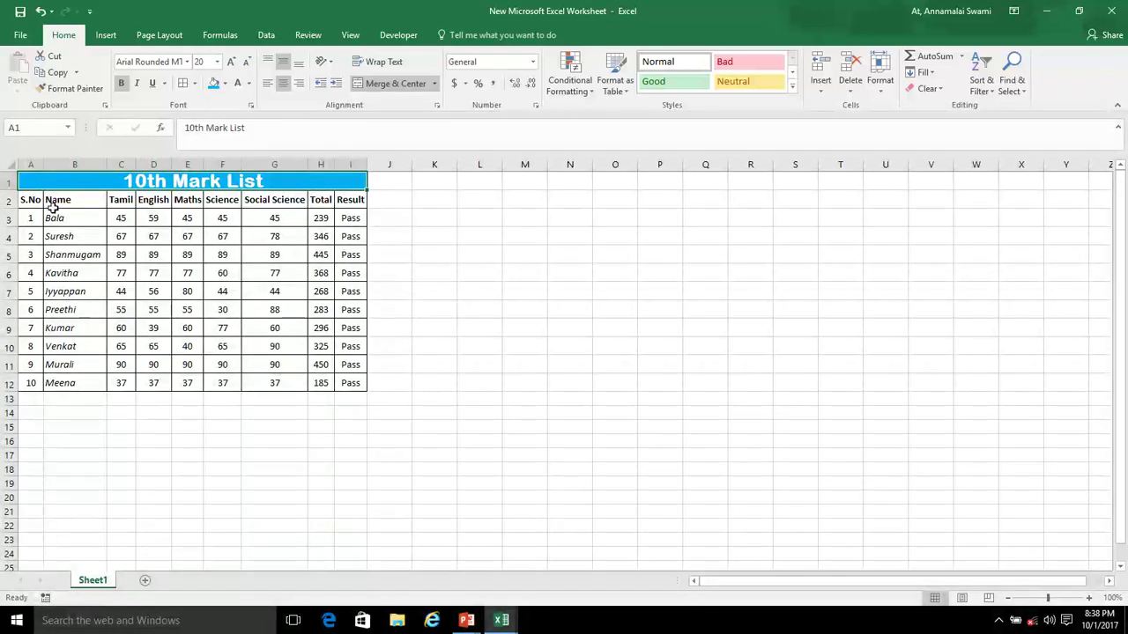
key(shift+Down)
key(shift+Down)
key(shift+Down)
key(shift+Down)
key(shift+Down)
key(shift+Down)
key(shift+Down)
key(shift+Down)
key(shift+Down)
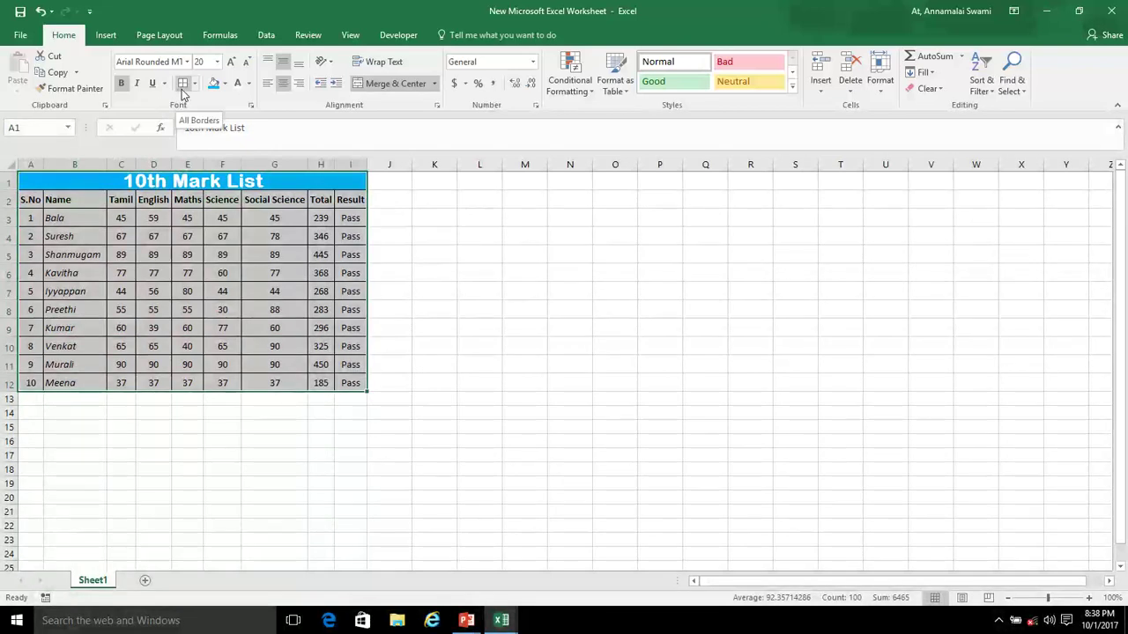
click(264, 235)
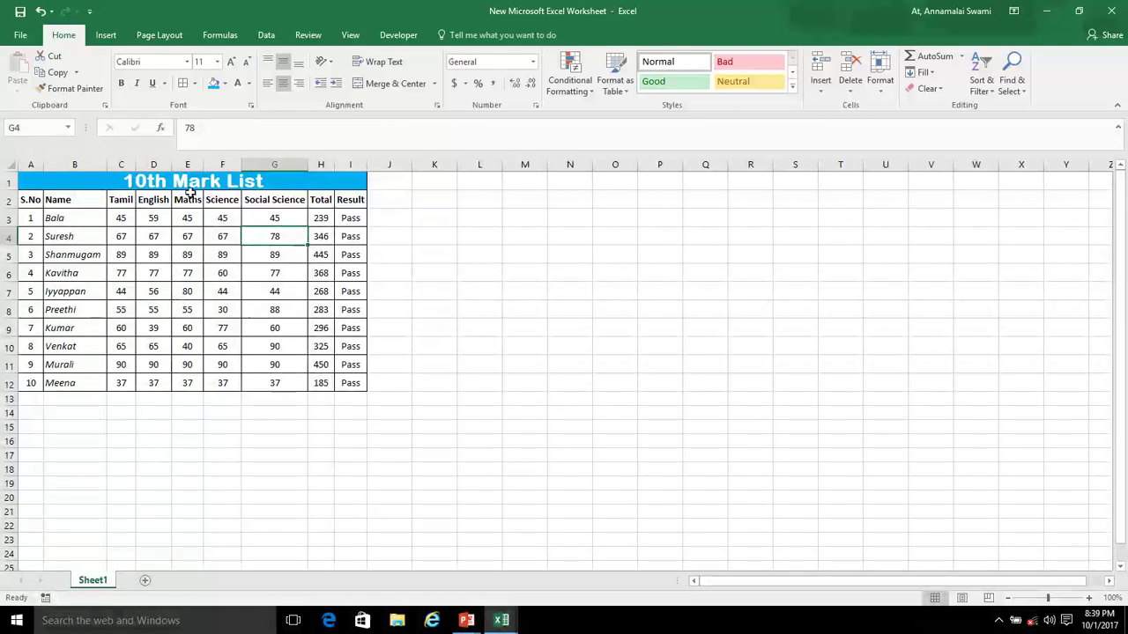
click(30, 199)
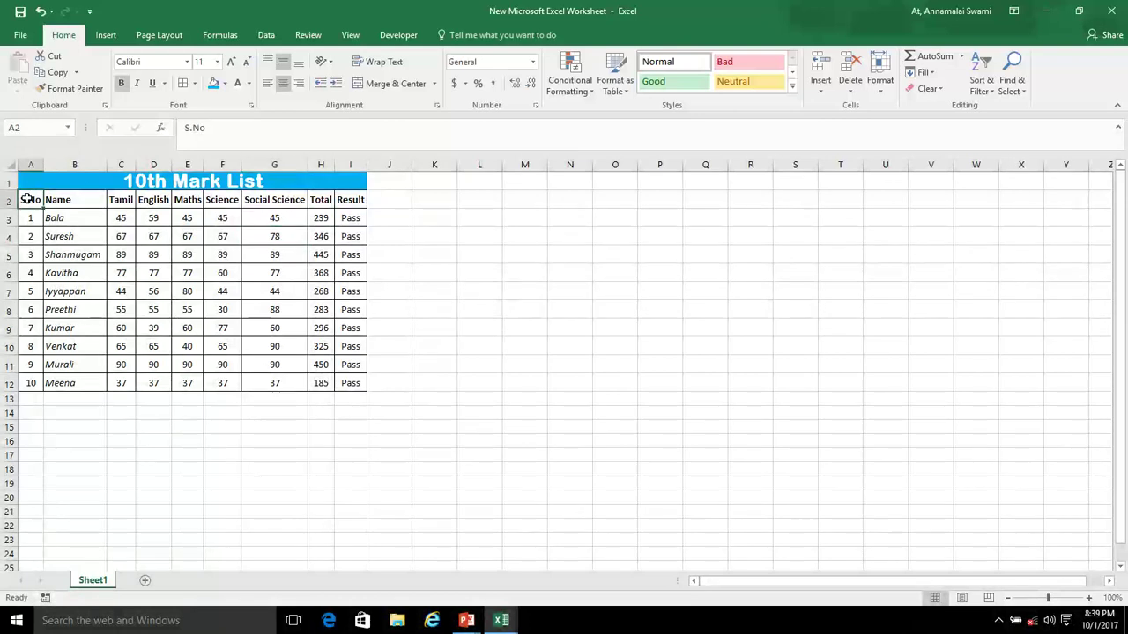
click(104, 182)
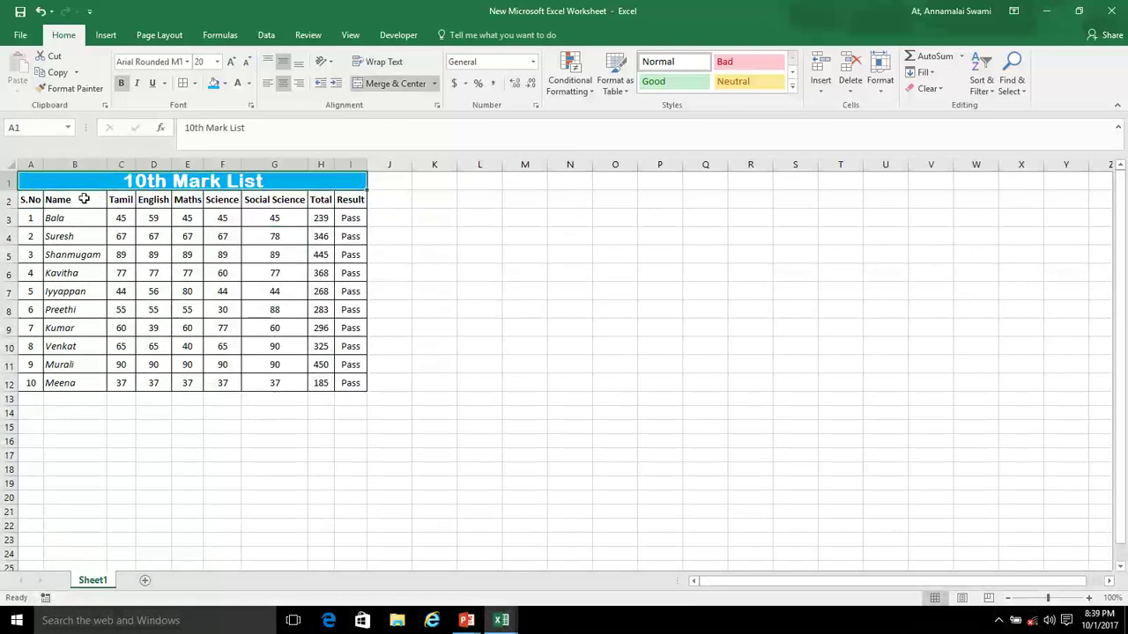
click(30, 200)
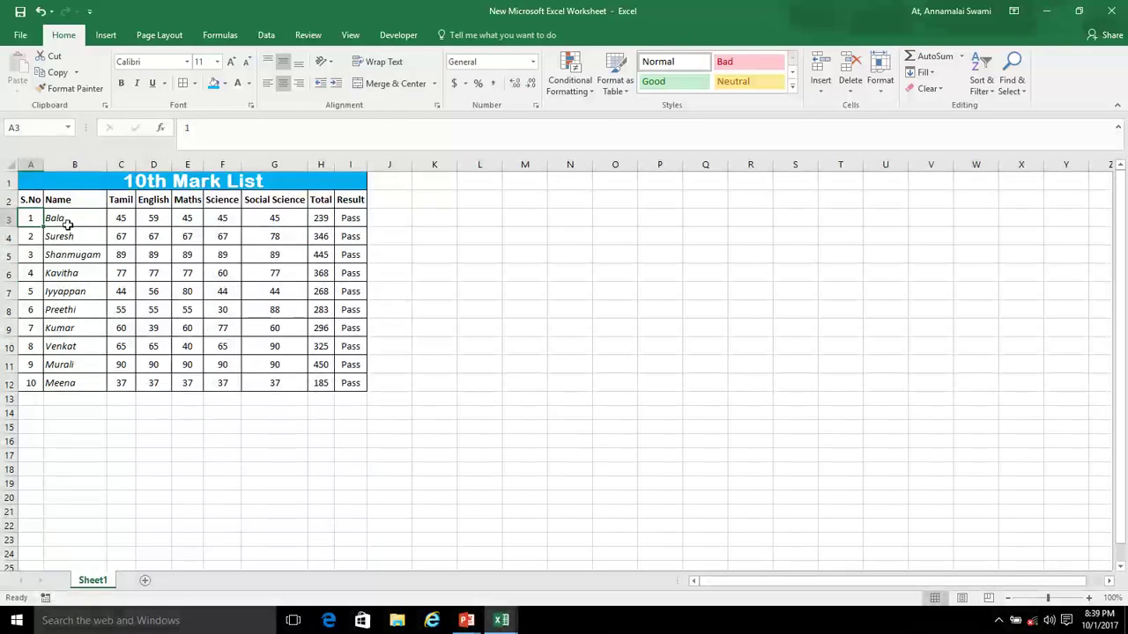
click(67, 222)
click(249, 299)
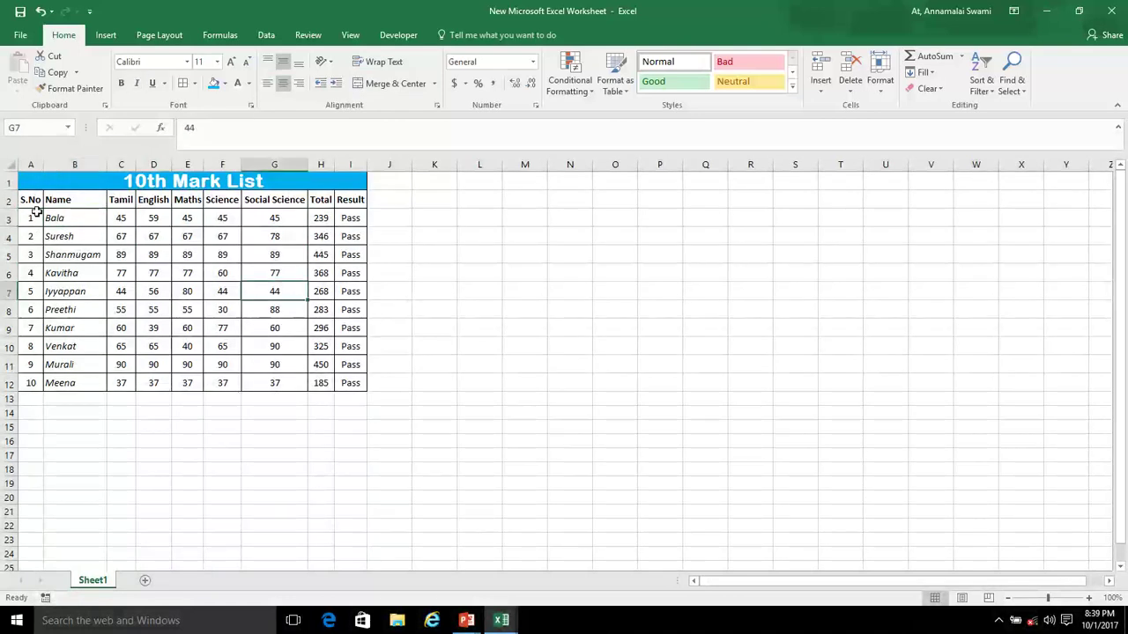
click(49, 179)
key(shift+Down)
key(shift+Down)
key(shift+Down)
key(shift+Down)
key(shift+Down)
key(shift+Down)
key(shift+Down)
key(shift+Down)
key(shift+Down)
key(shift+Down)
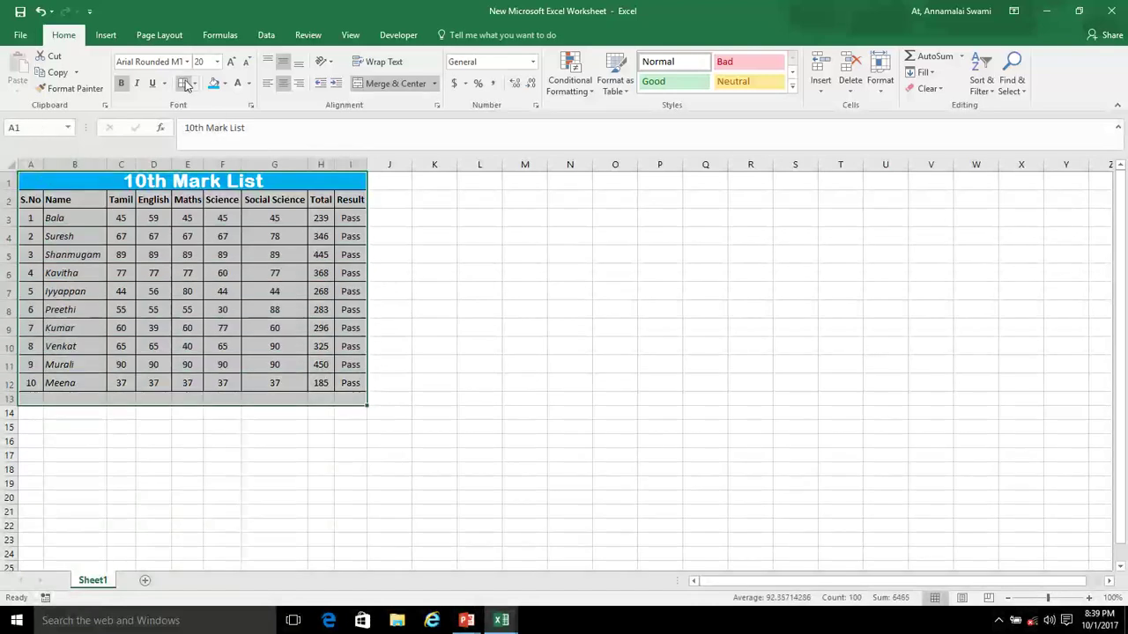
click(185, 85)
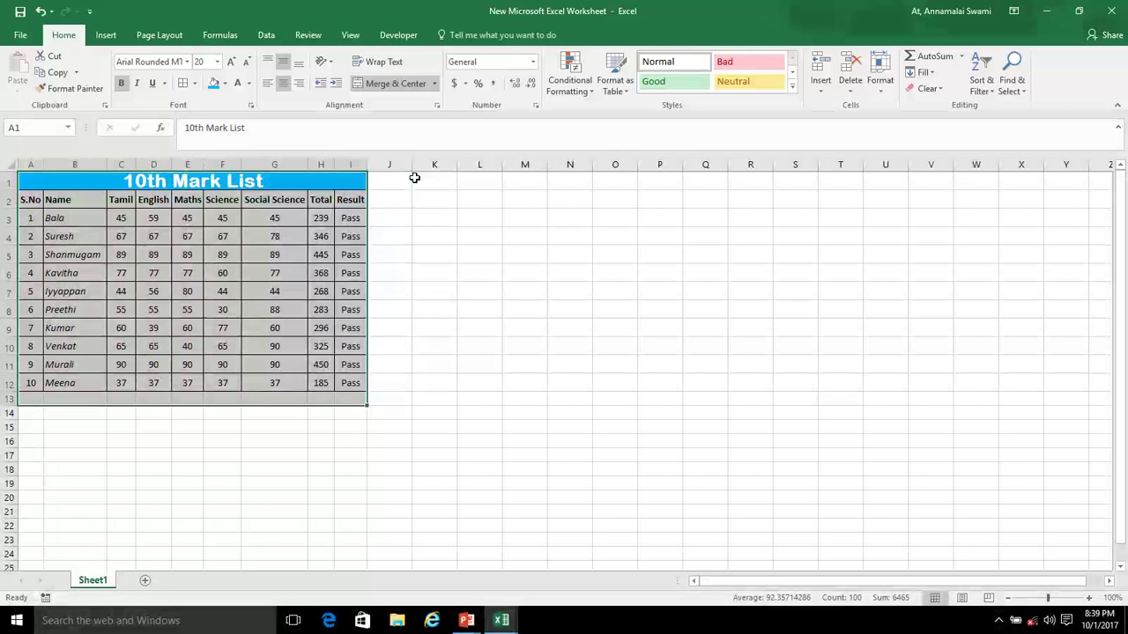
click(396, 226)
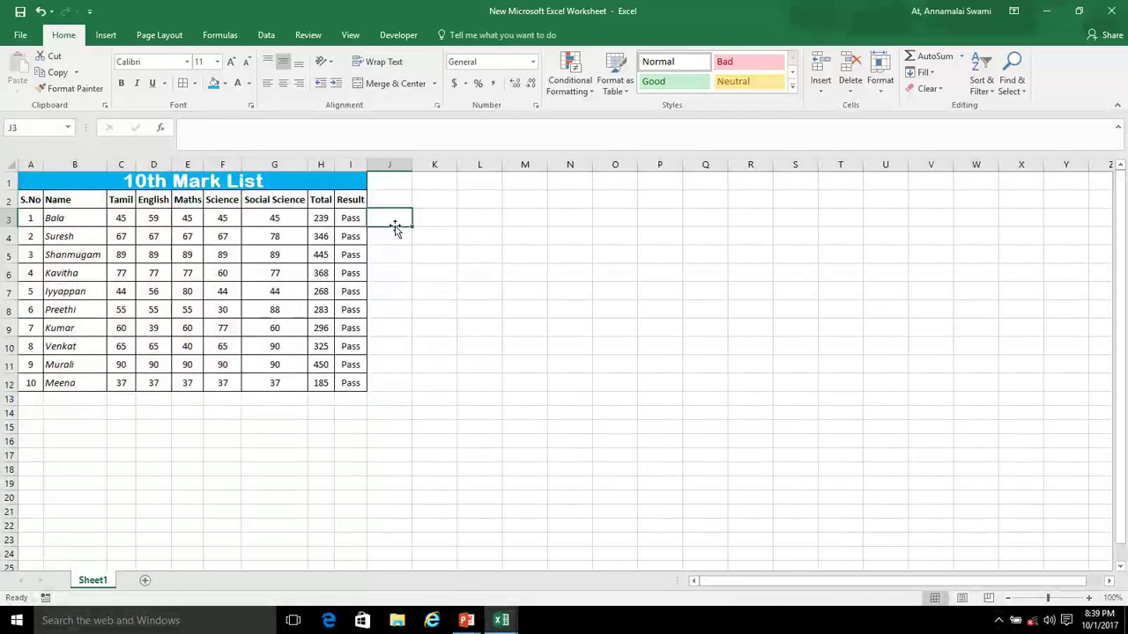
click(65, 233)
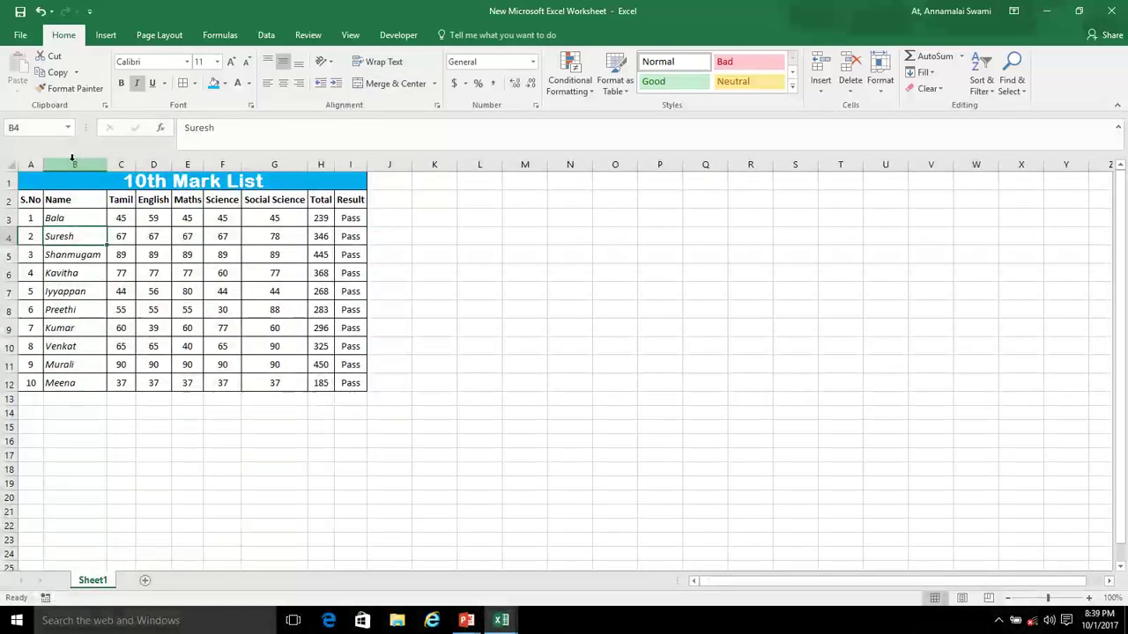
click(73, 160)
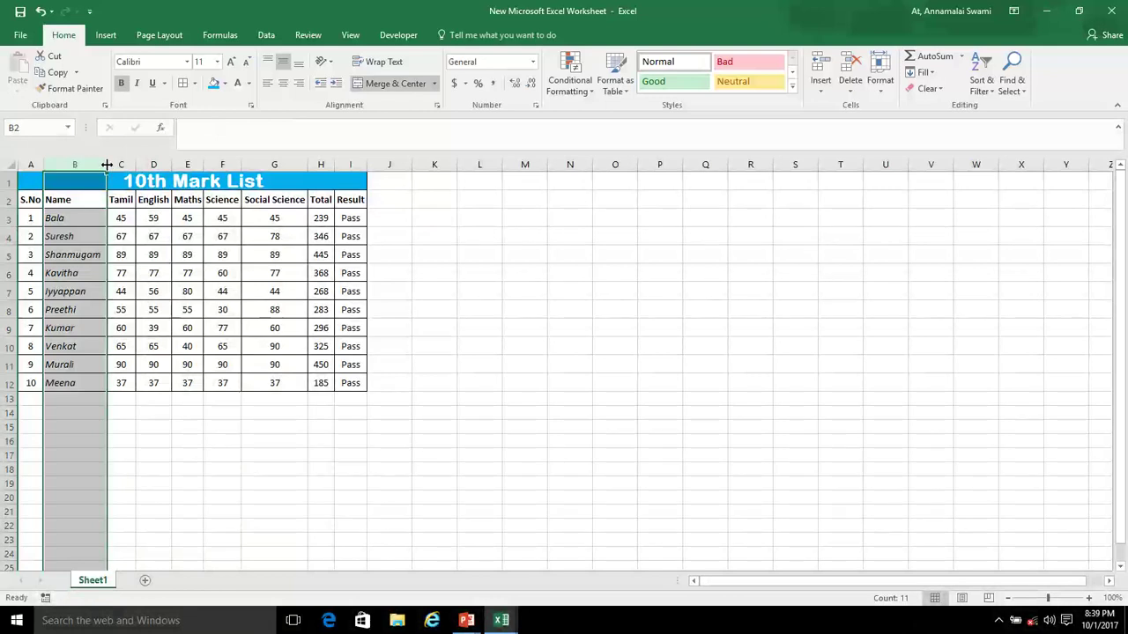
click(120, 327)
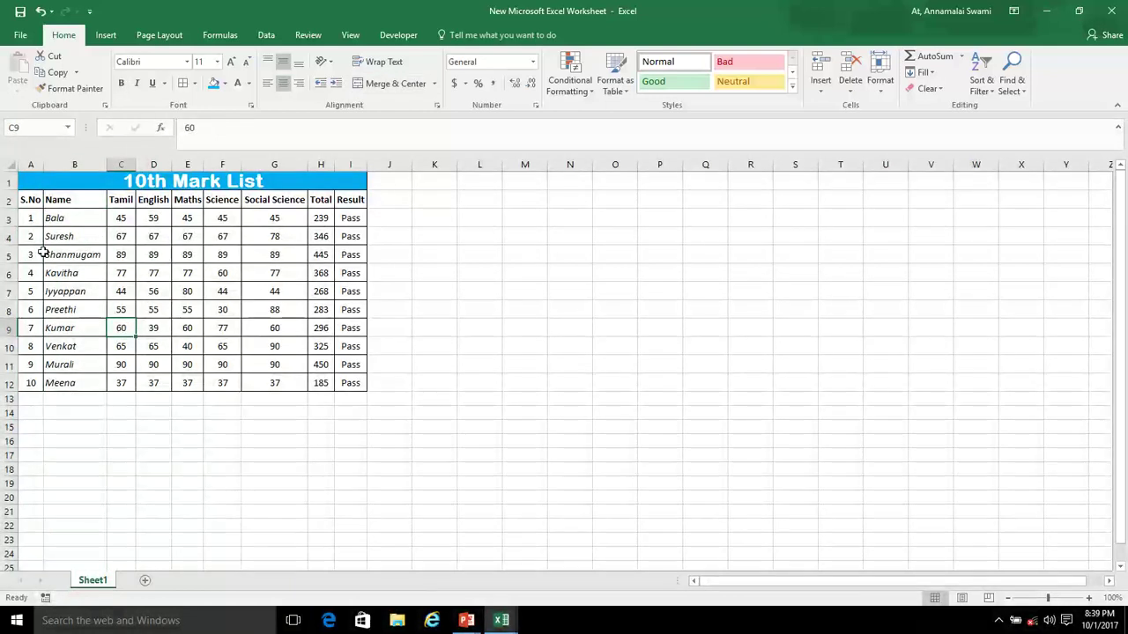
click(5, 218)
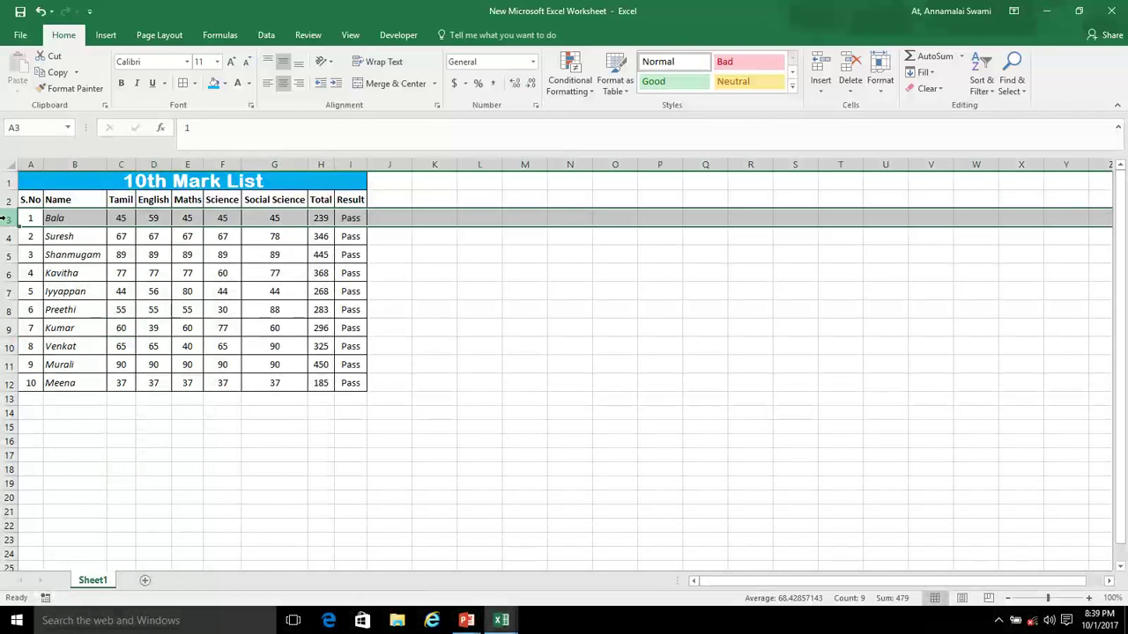
right_click(6, 218)
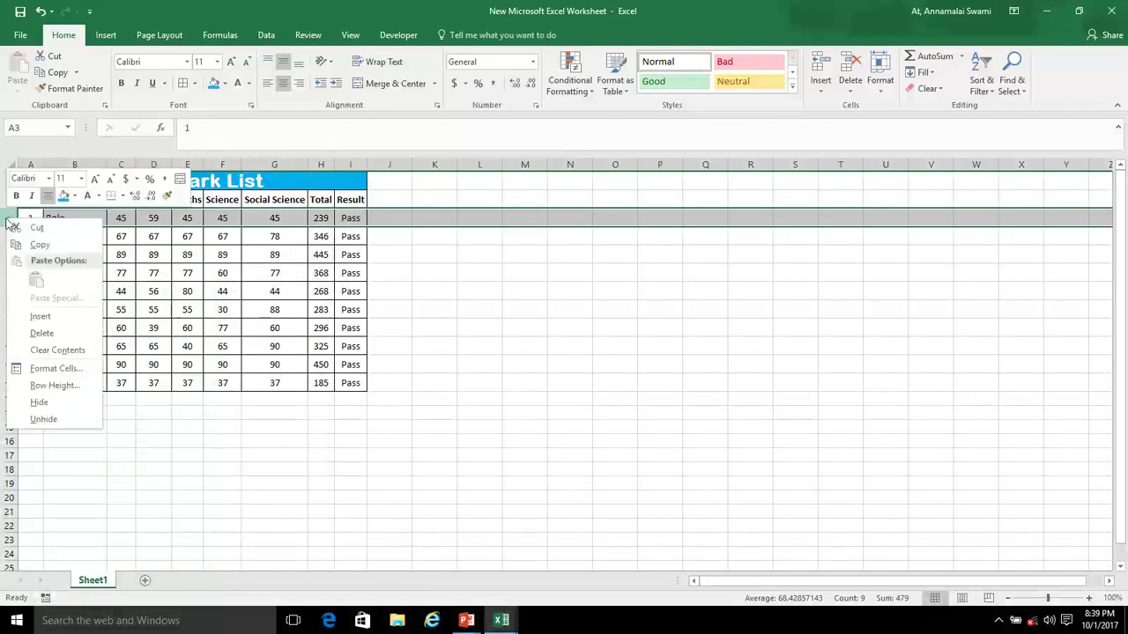
click(55, 386)
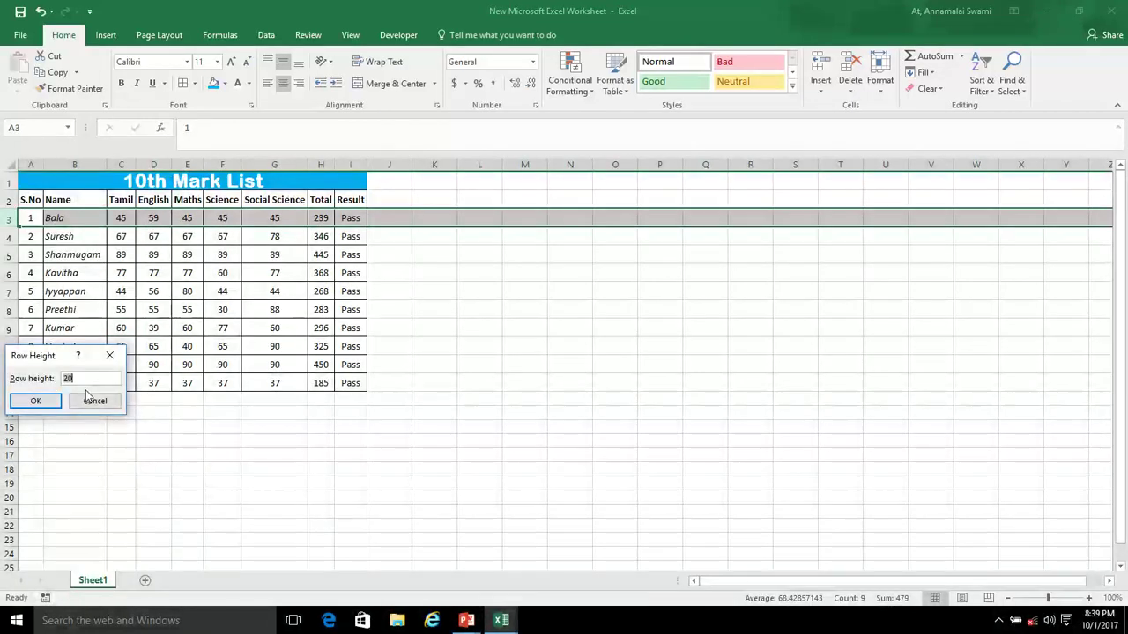
click(99, 401)
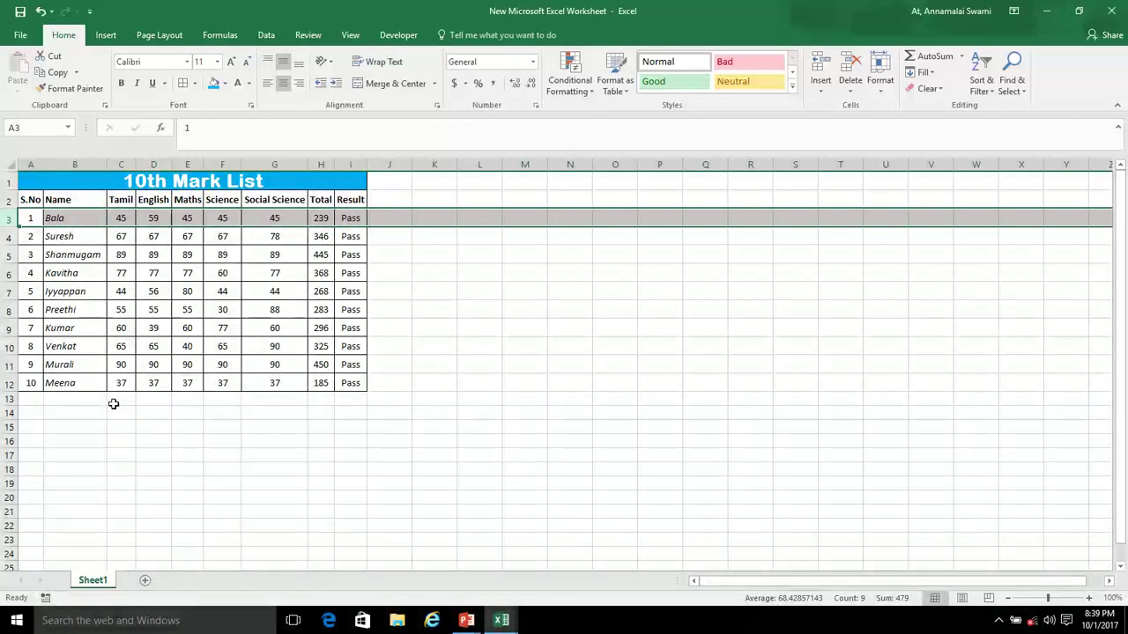
click(66, 277)
click(63, 216)
key(ctrl+shift+Down)
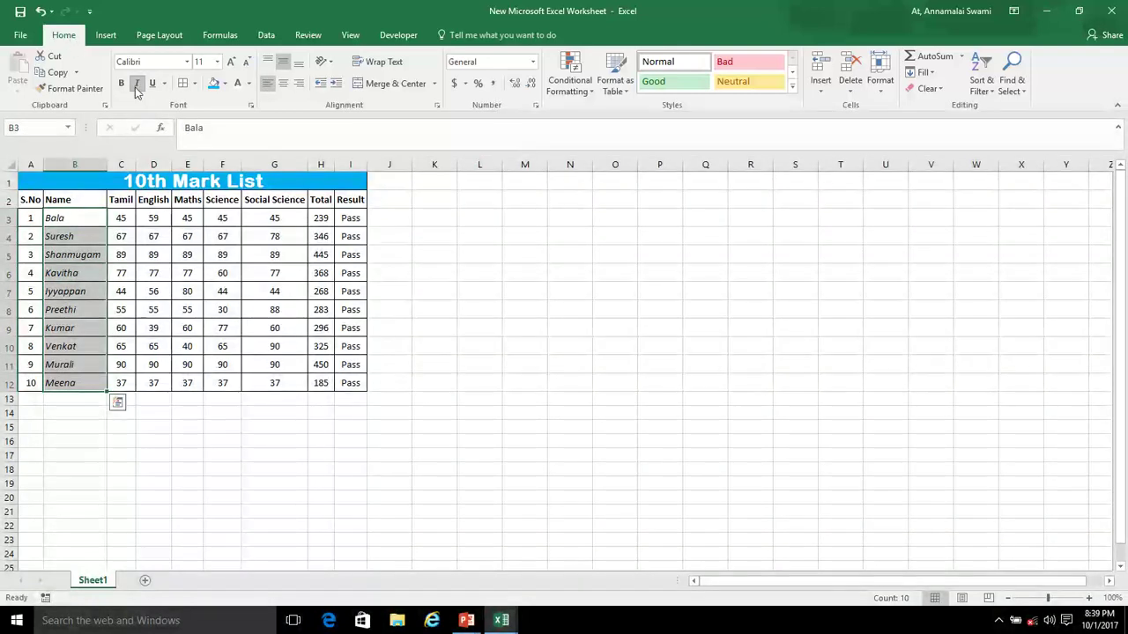
click(85, 199)
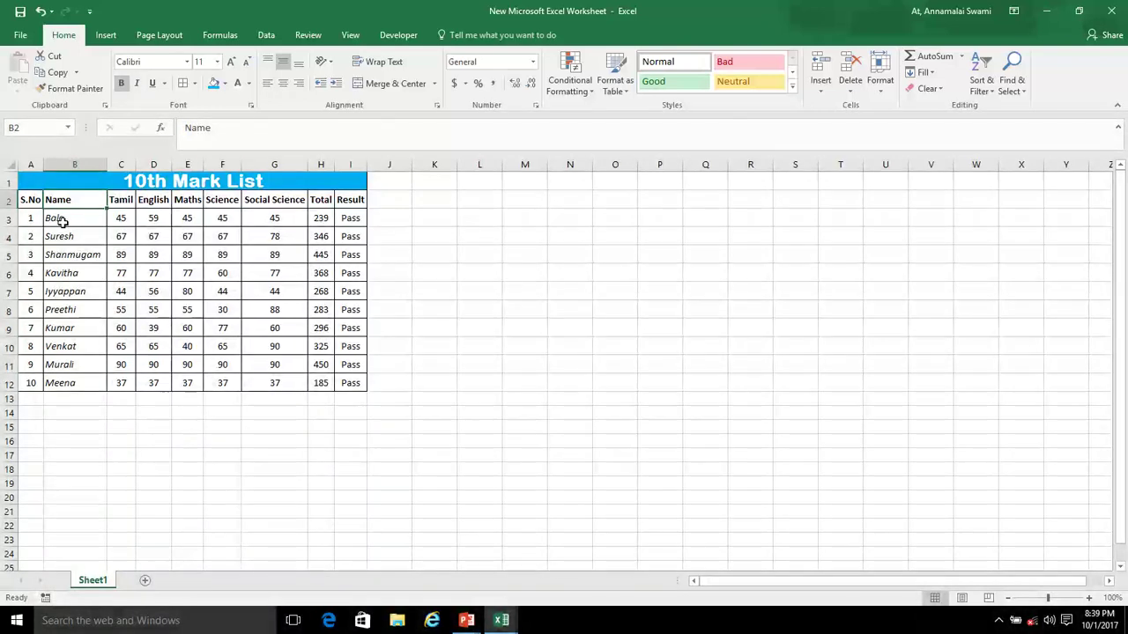
click(63, 222)
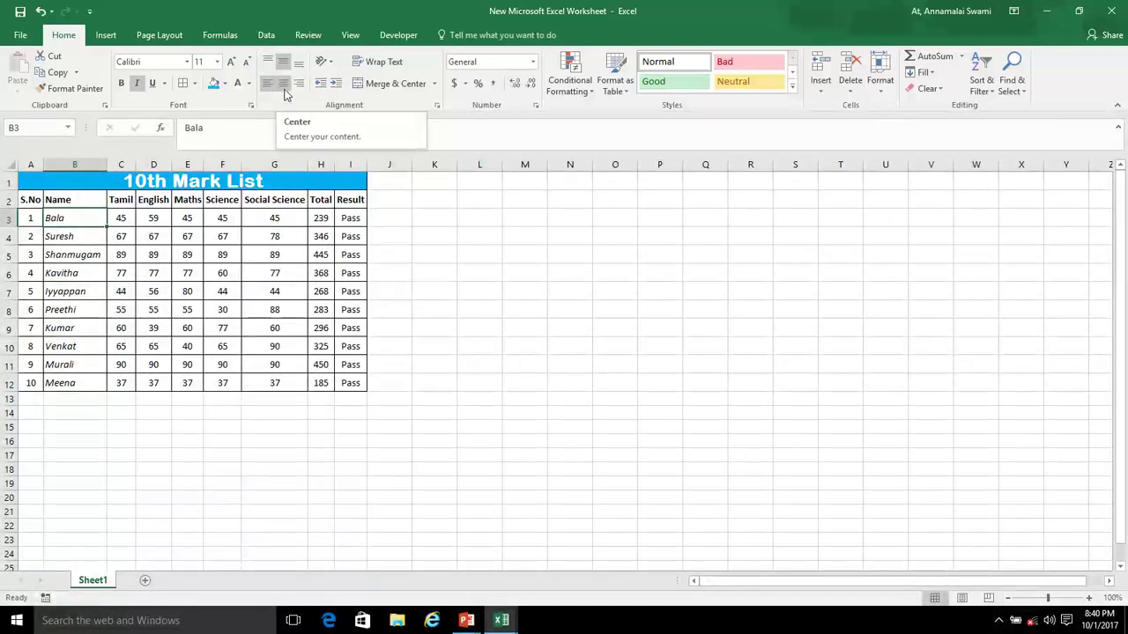
click(282, 61)
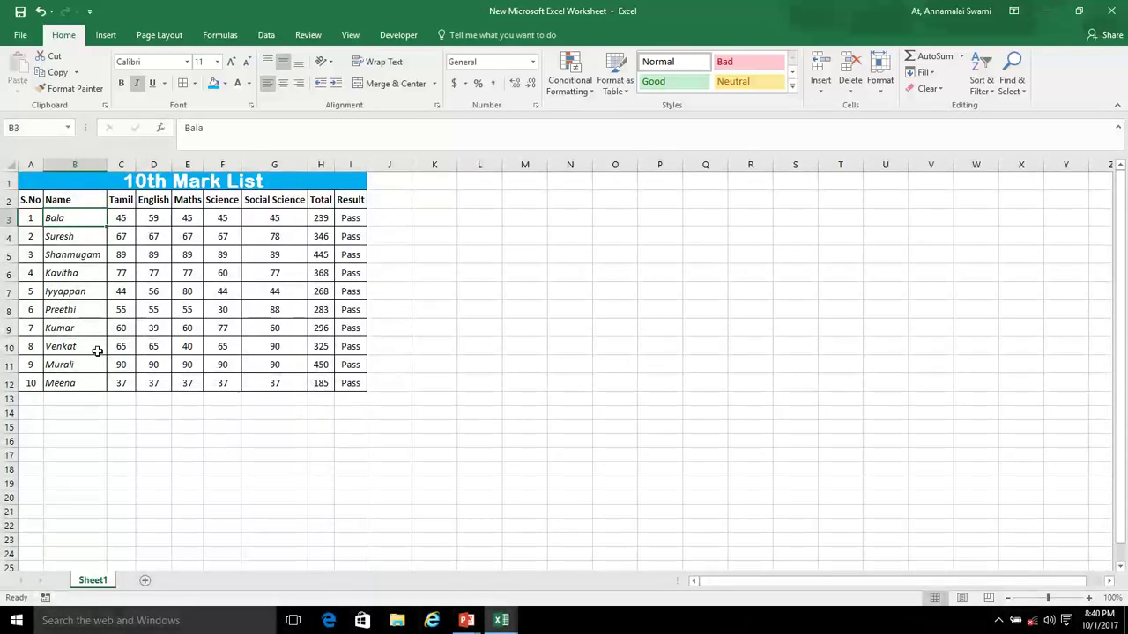
click(114, 184)
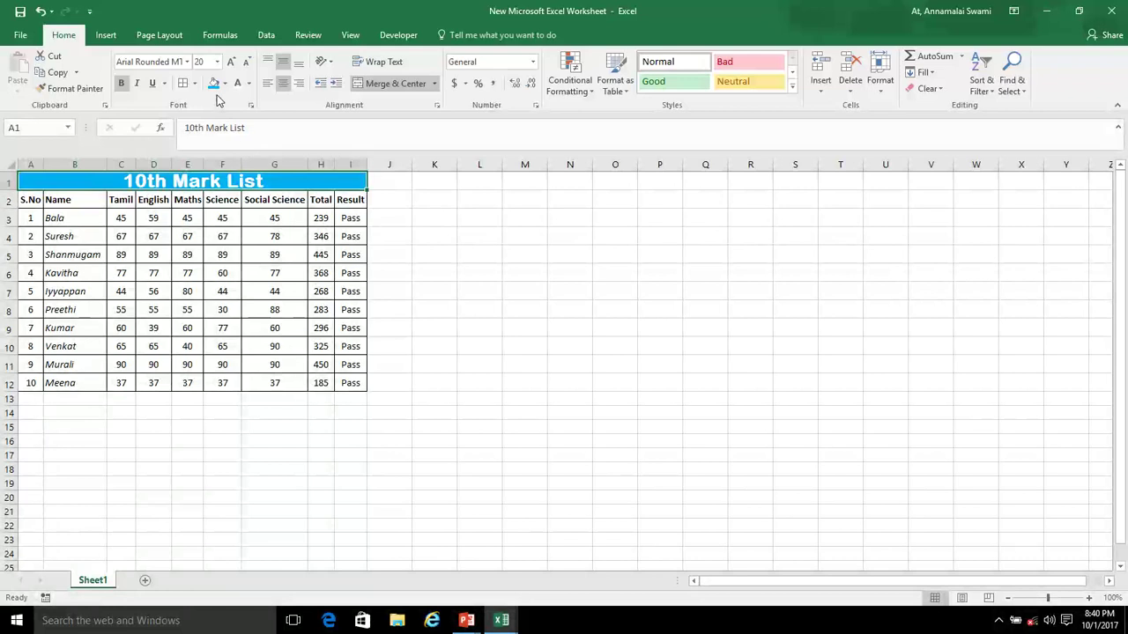
click(199, 61)
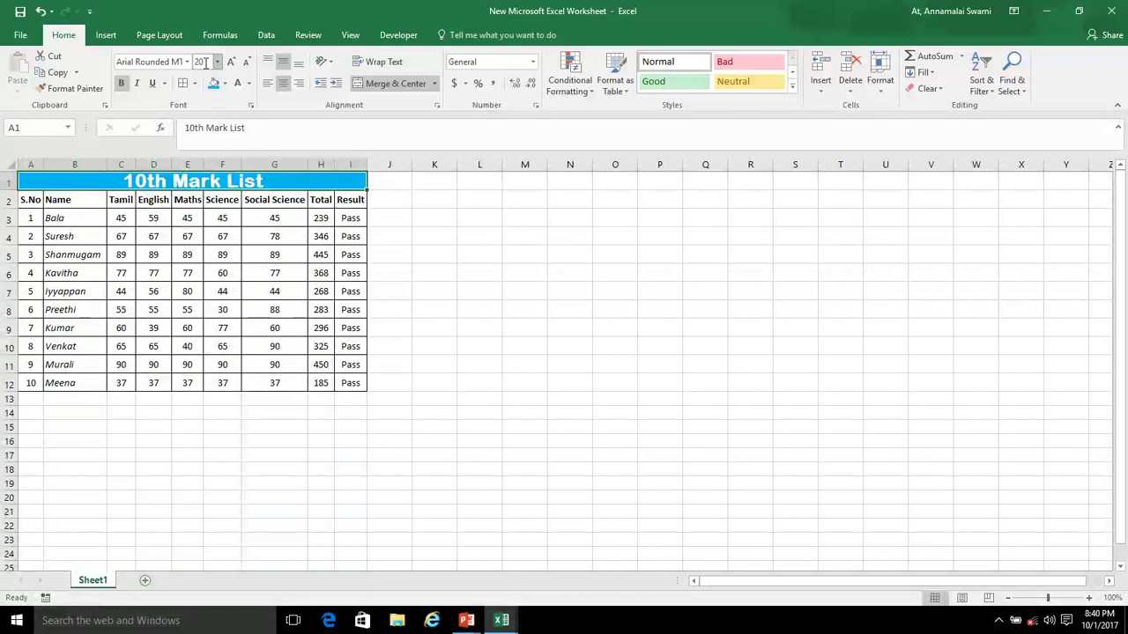
click(165, 183)
click(186, 62)
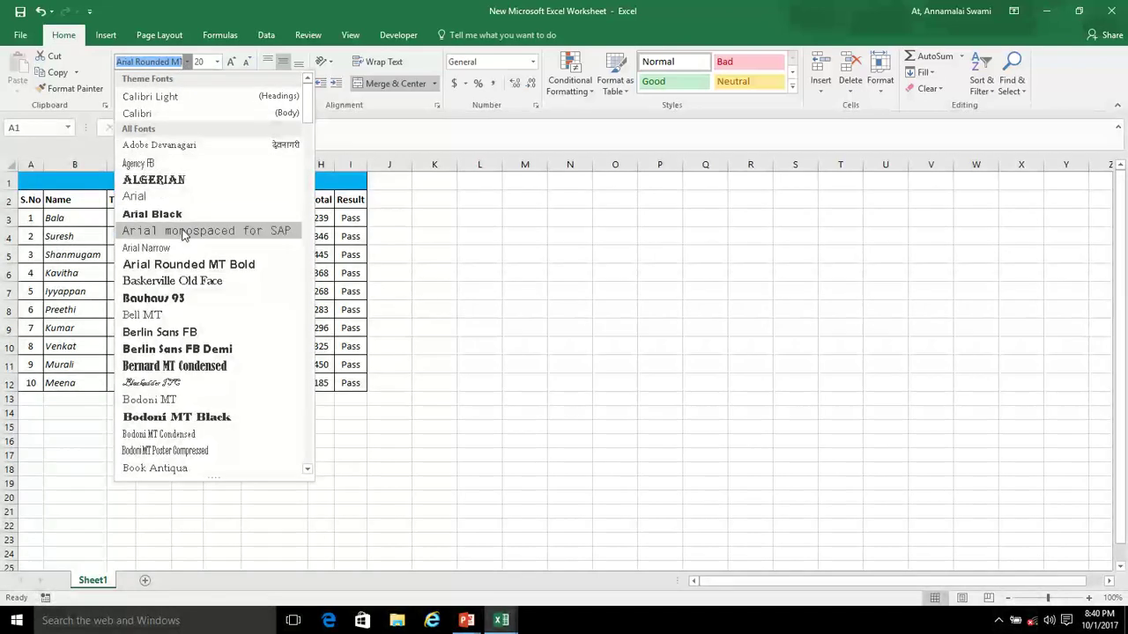
click(492, 270)
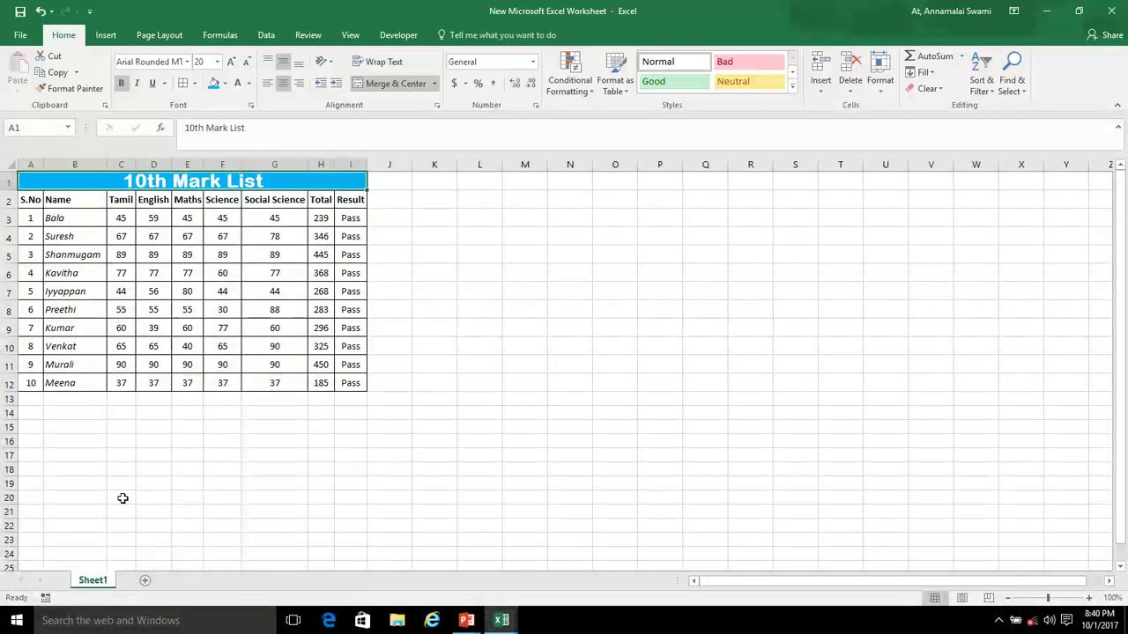
Rename the Sheet1 tab to 'Student Mark List'.
double_click(93, 581)
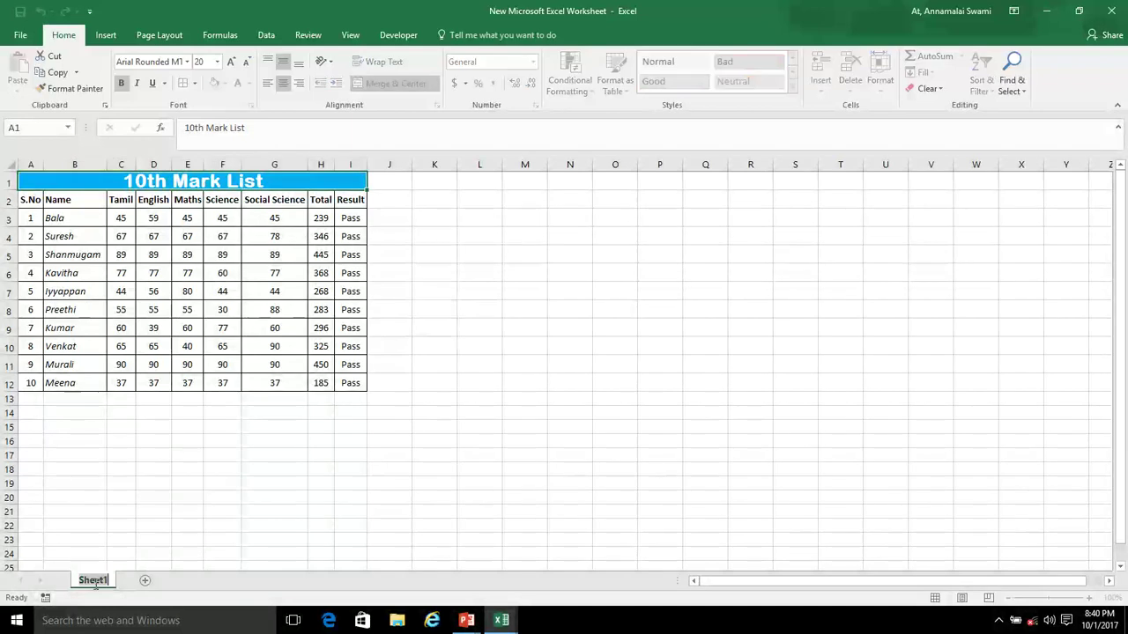
text(10)
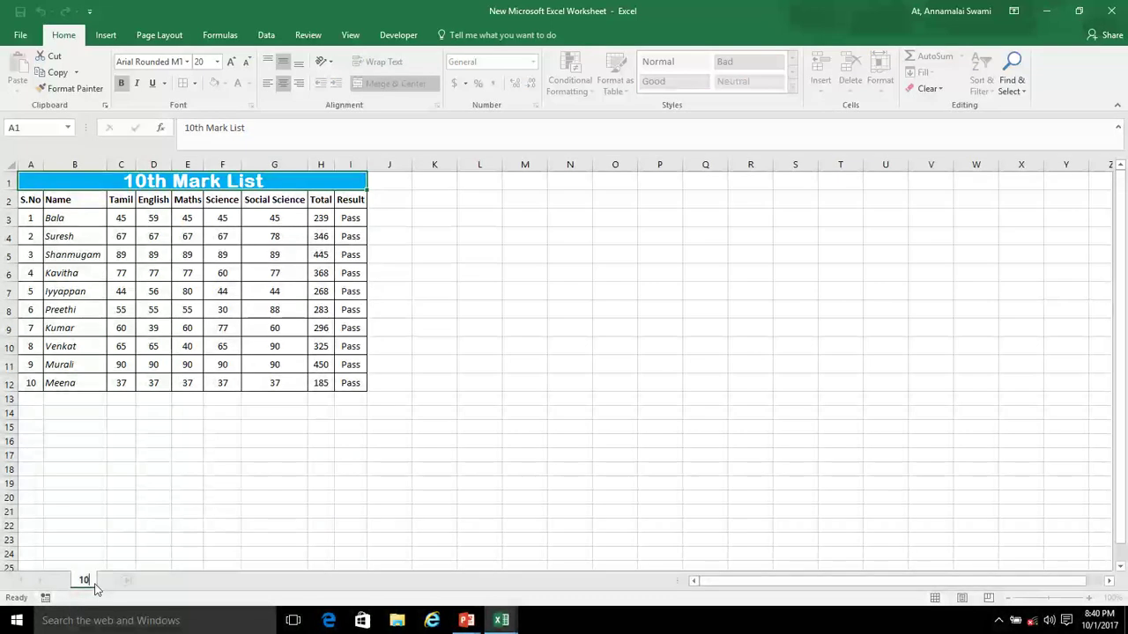
key(BackSpace)
key(BackSpace)
text(S)
text(tudent Mark )
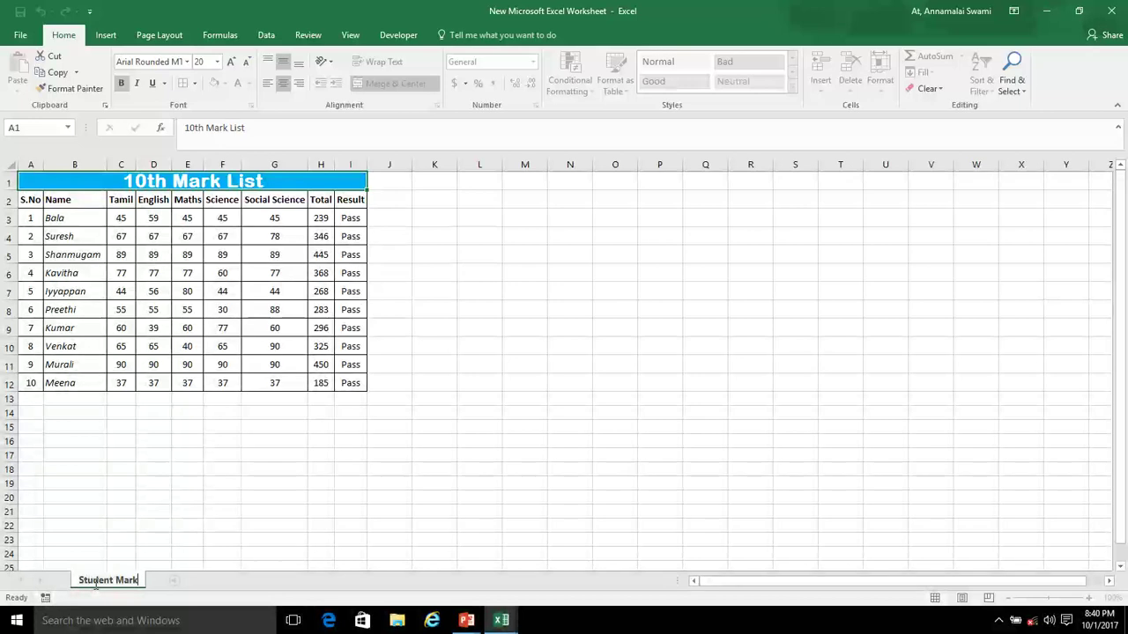
text(List)
click(128, 297)
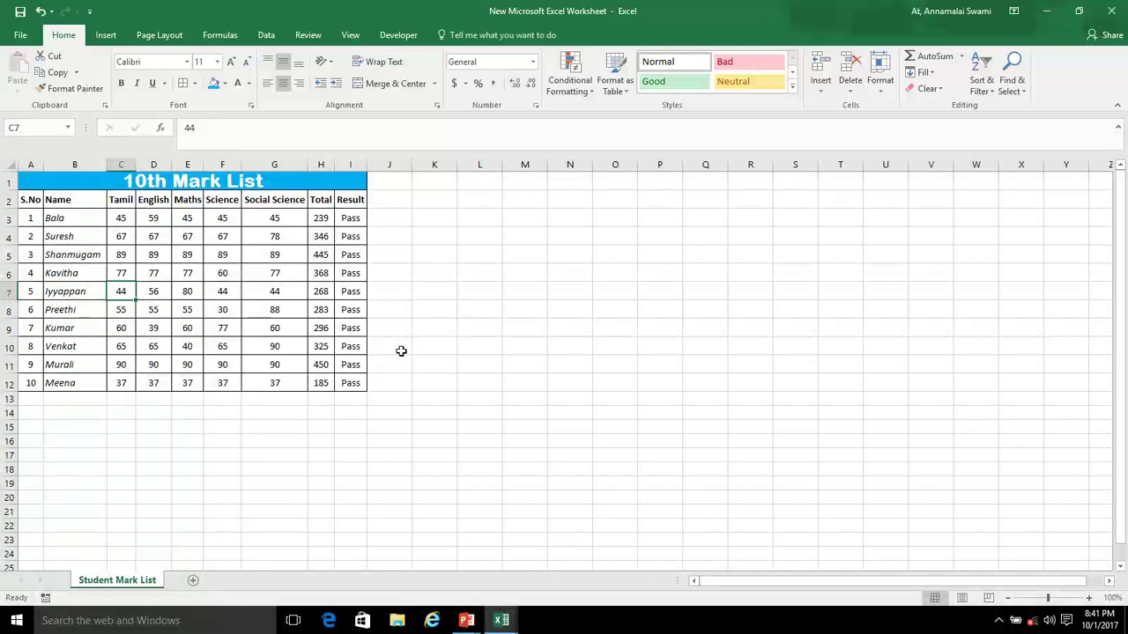
Select the S.No header cell A2, then Alt+Tab over to the PowerPoint slide show.
key(Up)
key(Up)
key(Up)
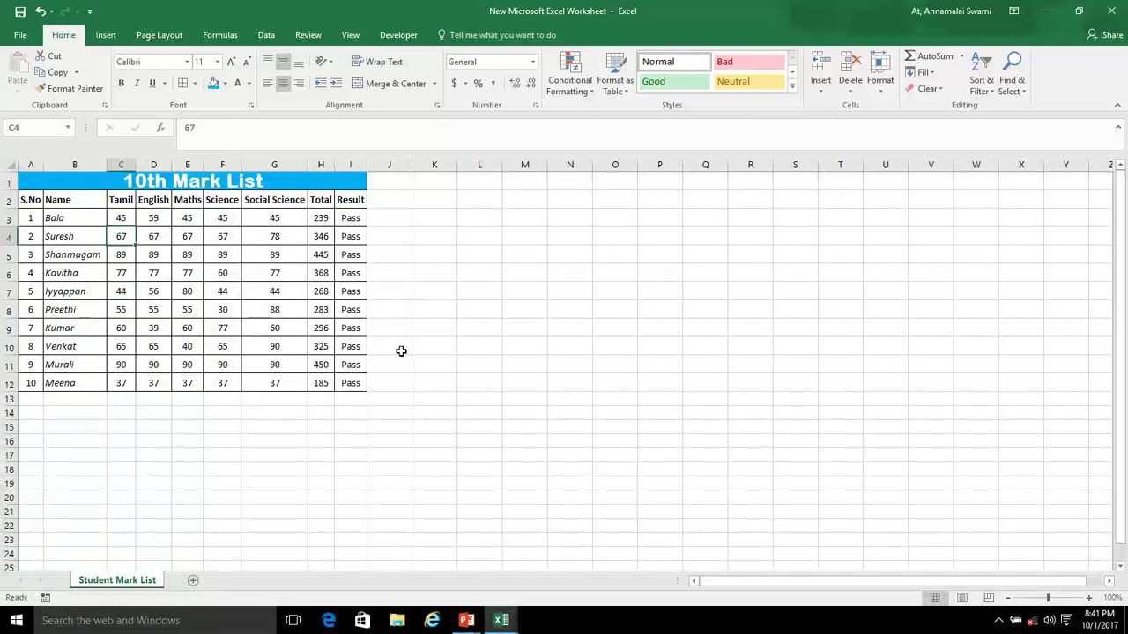
key(Up)
key(Up)
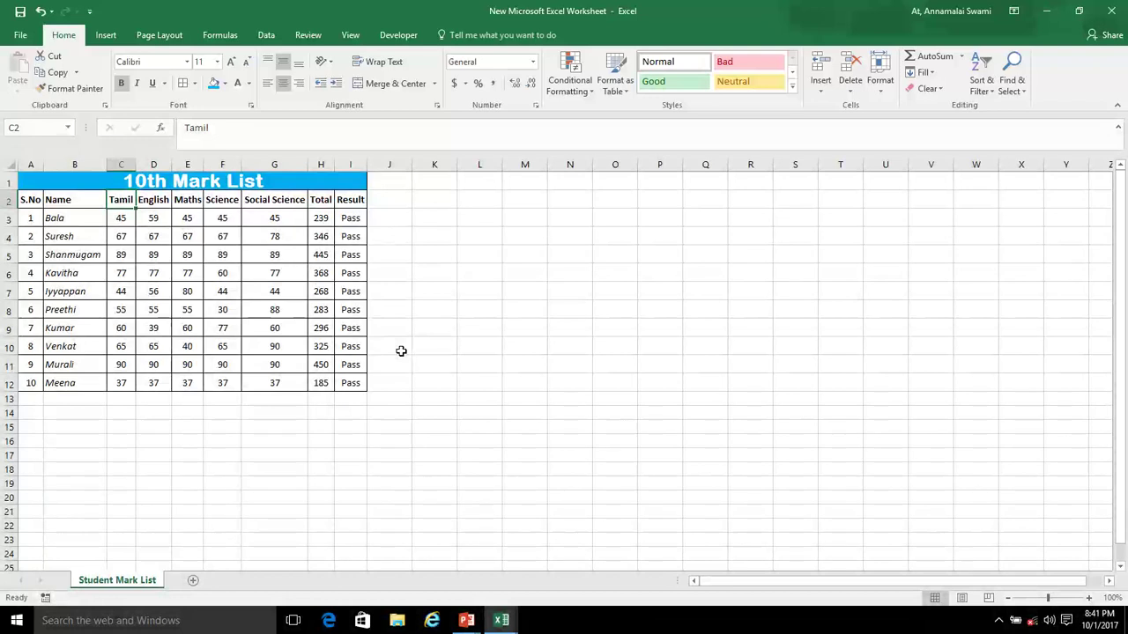
click(33, 201)
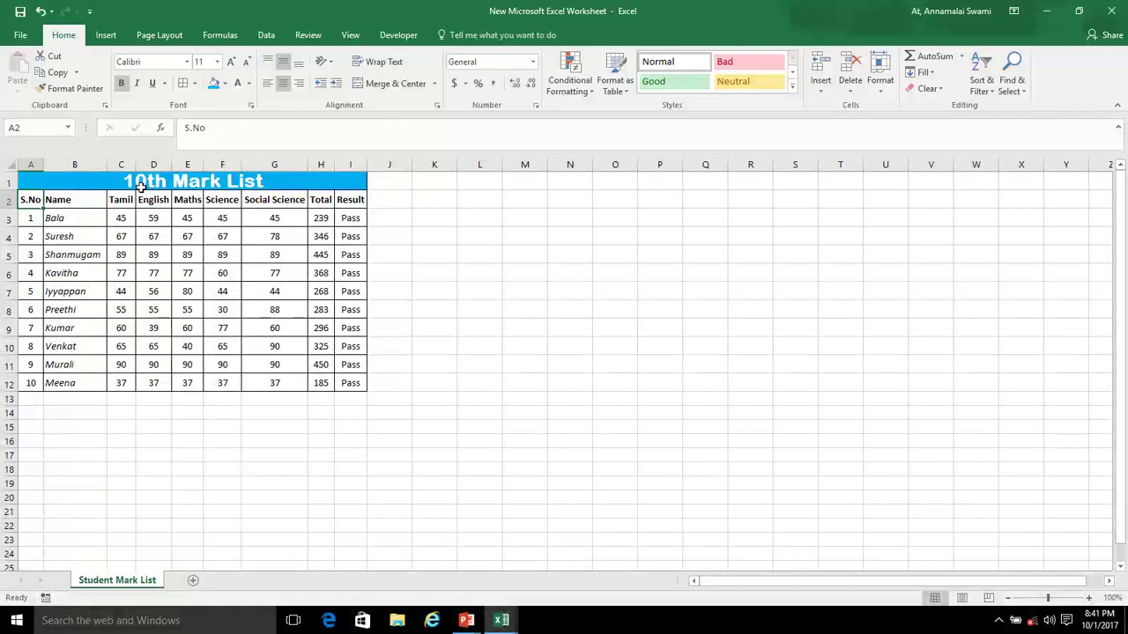
key(alt+Tab)
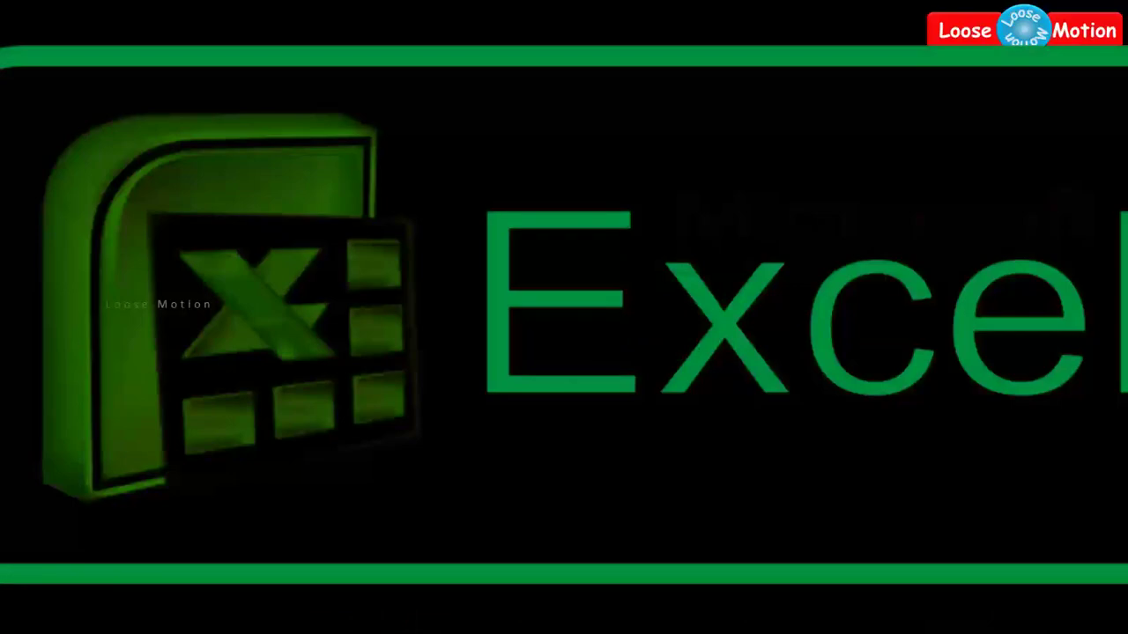